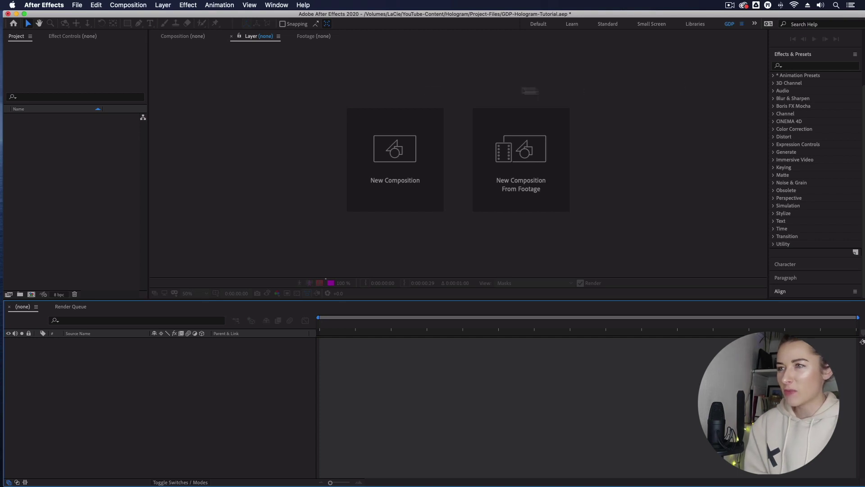
Step: Create a composition named Main-Comp with the HDTV 1080 25 preset and a duration of 0:00:08:00
{"action": "left_click", "coordinate": [137, 5]}
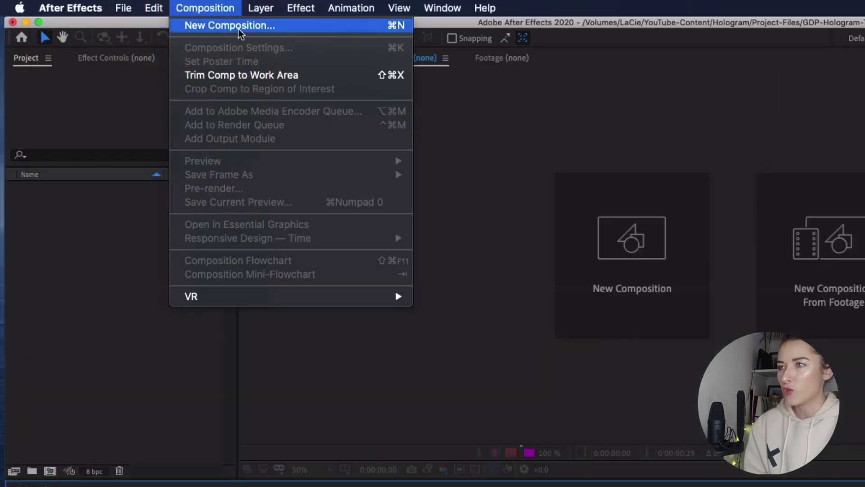
{"action": "left_click", "coordinate": [239, 31]}
{"action": "type", "text": "Main-Comp"}
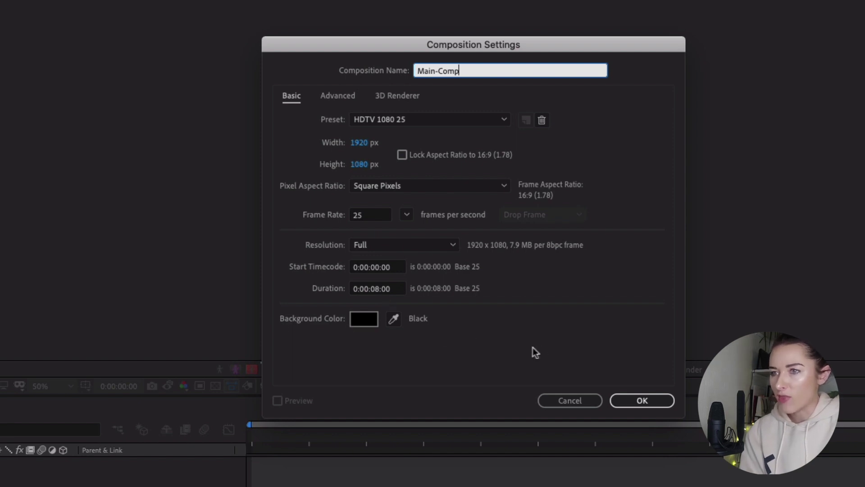
{"action": "left_click", "coordinate": [644, 402]}
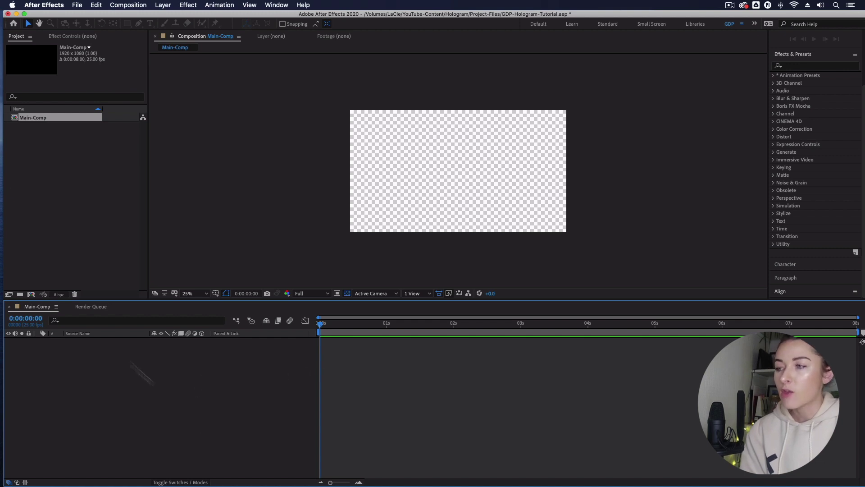
Step: Import the Assets files from GDP-Logo.png up to Sound-Effect-Hologram.mp3, leaving out the two icon .mov files
{"action": "right_click", "coordinate": [58, 184]}
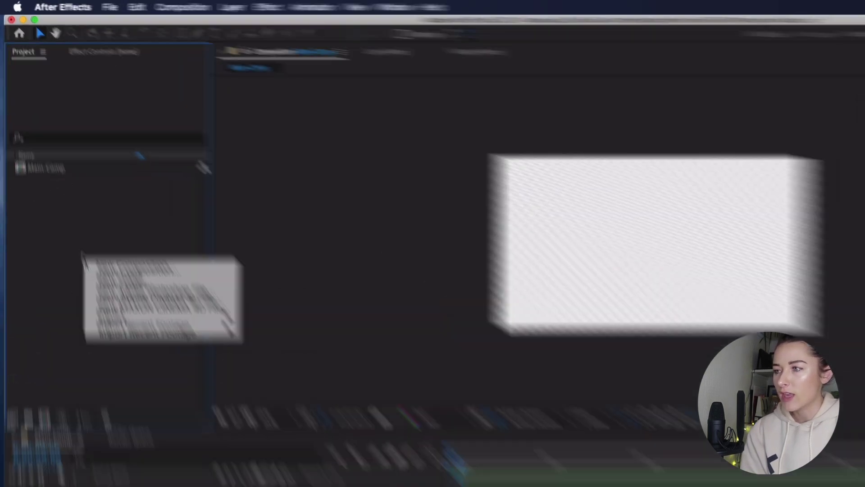
{"action": "mouse_move", "coordinate": [94, 223]}
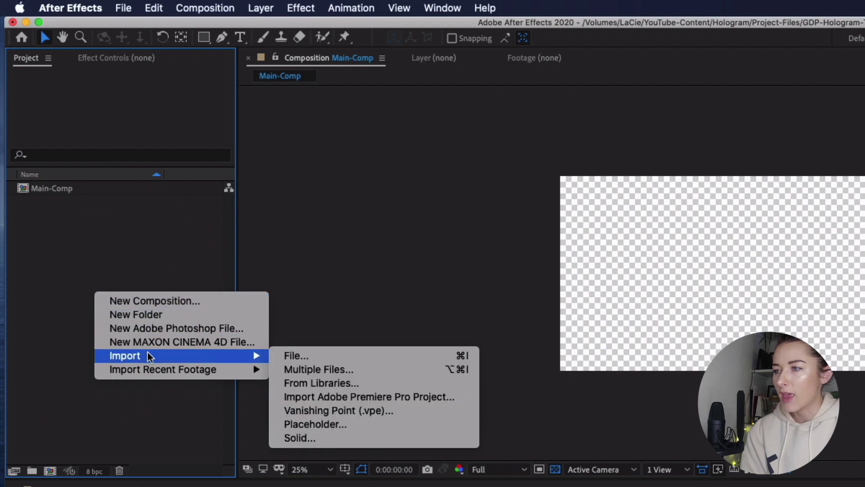
{"action": "left_click", "coordinate": [328, 359]}
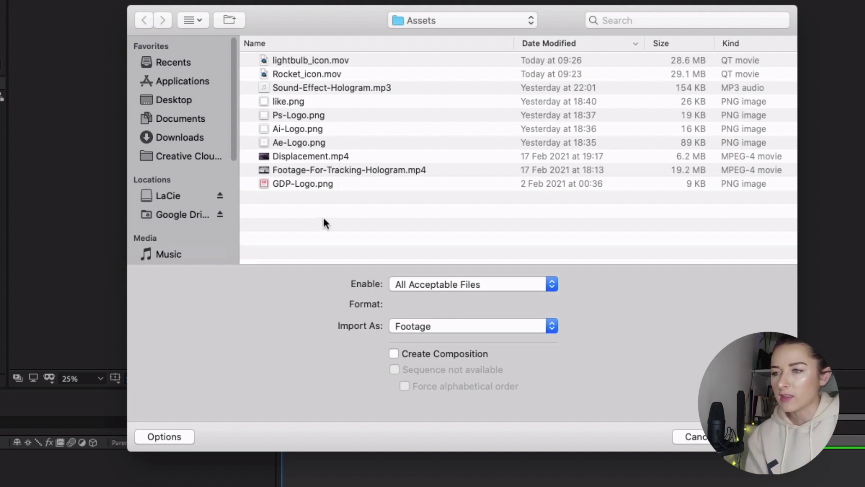
{"action": "left_click", "coordinate": [316, 184]}
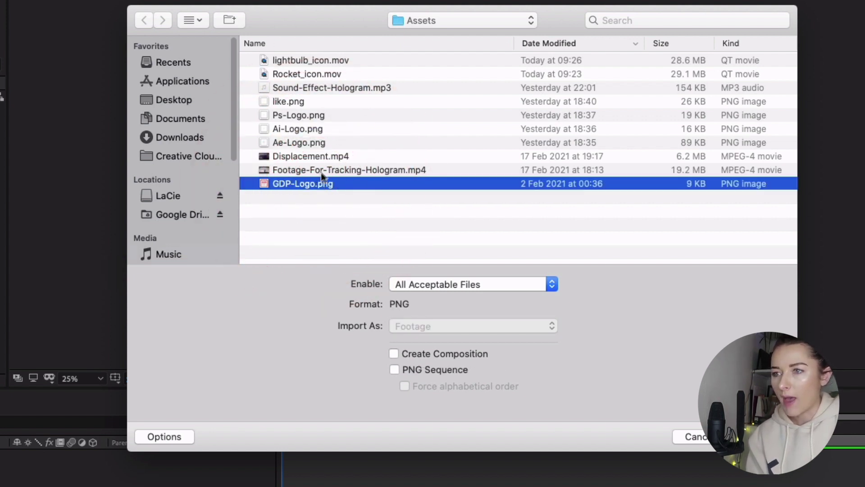
{"action": "left_click", "coordinate": [322, 173], "text": "shift"}
{"action": "left_click", "coordinate": [323, 154], "text": "shift"}
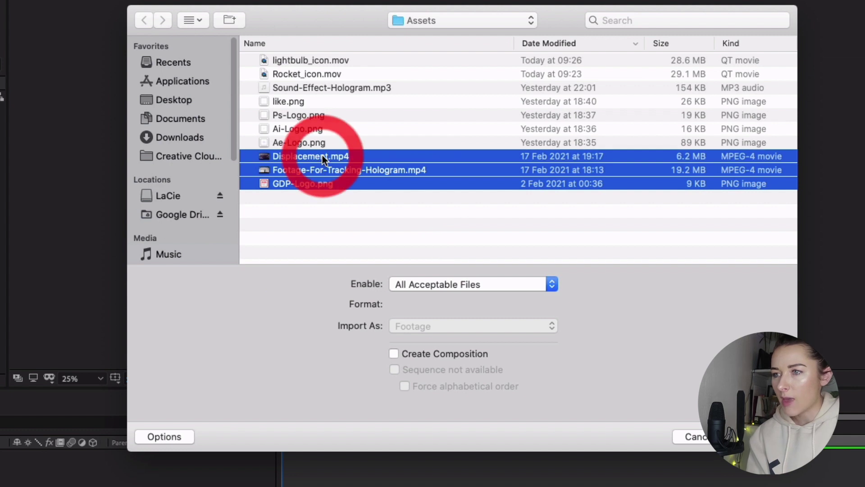
{"action": "left_click", "coordinate": [319, 142], "text": "shift"}
{"action": "left_click", "coordinate": [318, 129], "text": "shift"}
{"action": "left_click", "coordinate": [316, 115], "text": "shift"}
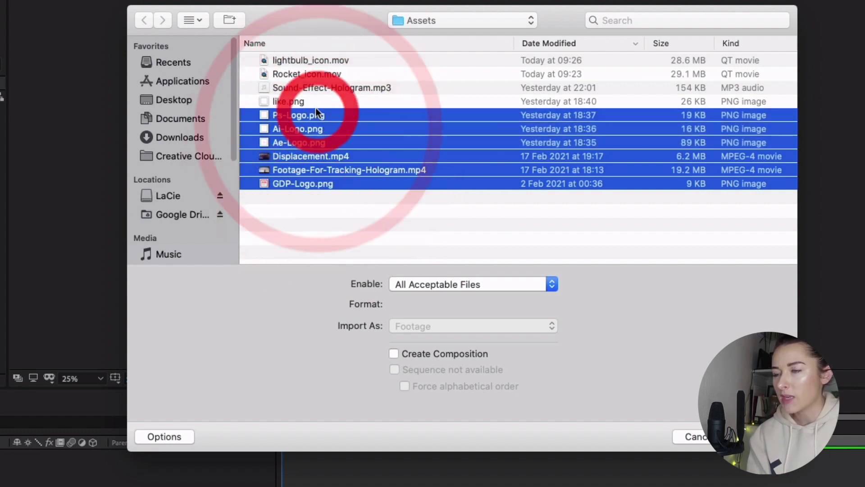
{"action": "left_click", "coordinate": [318, 100], "text": "shift"}
{"action": "left_click", "coordinate": [323, 87], "text": "shift"}
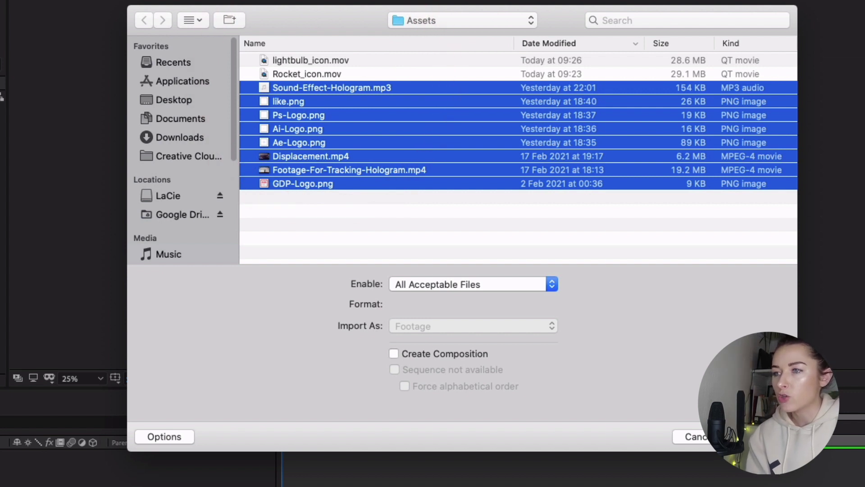
{"action": "key", "text": "Return"}
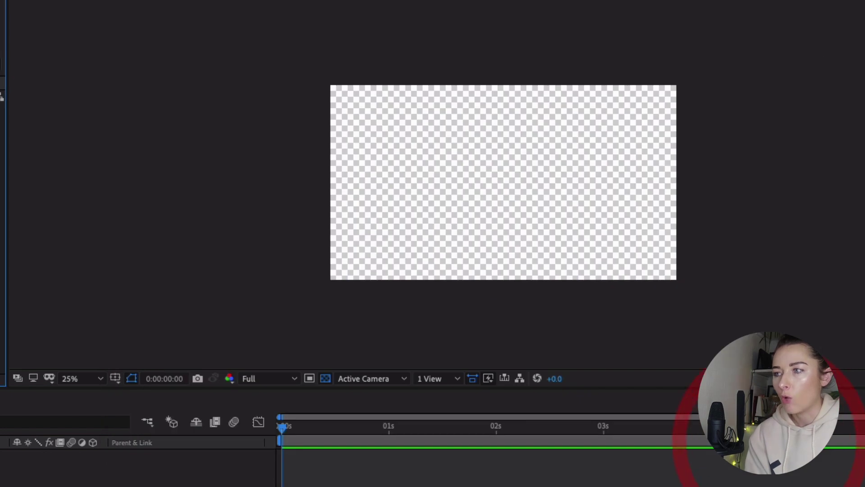
{"action": "left_click", "coordinate": [86, 229]}
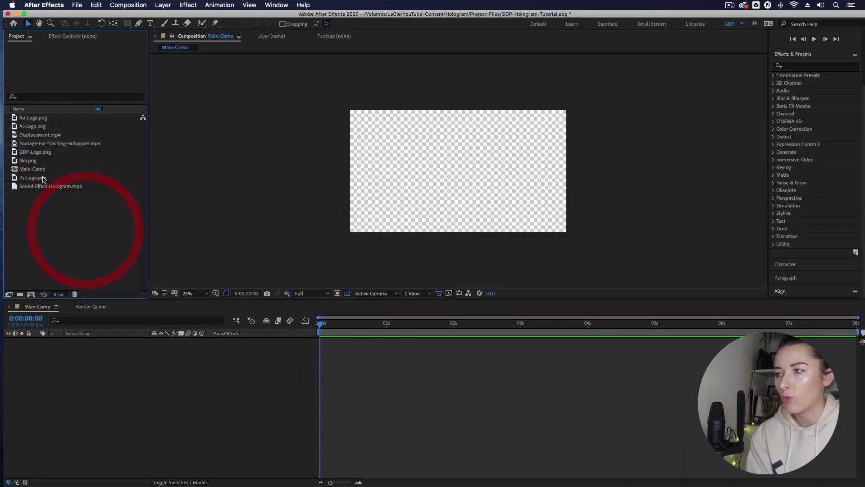
Step: Inspect Ps-Logo.png with its transparency grid on and off at closer magnification, and close the footage view
{"action": "double_click", "coordinate": [43, 177]}
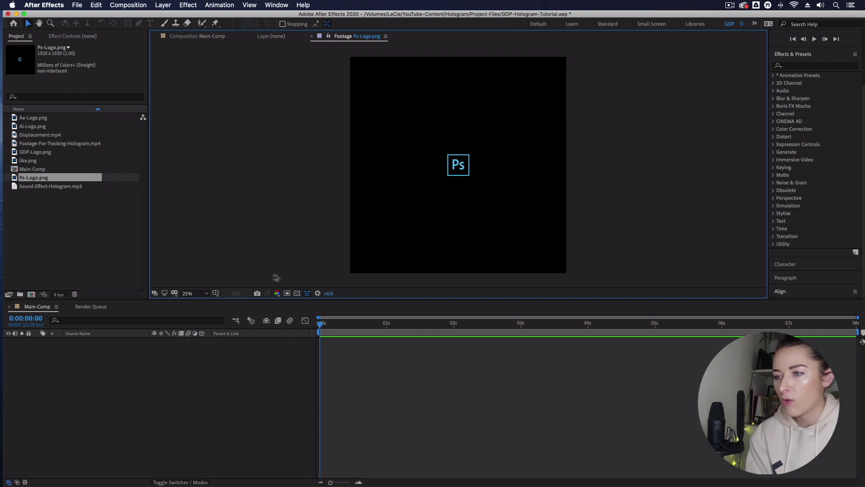
{"action": "left_click", "coordinate": [297, 293]}
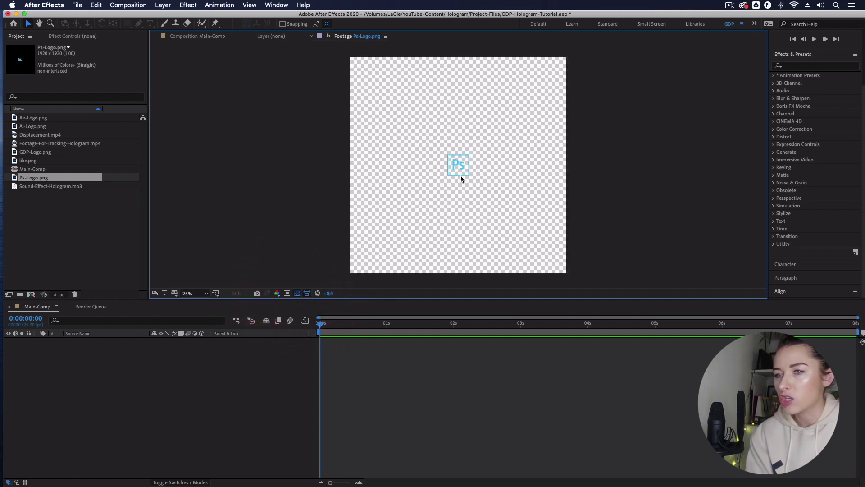
{"action": "key", "text": "slash"}
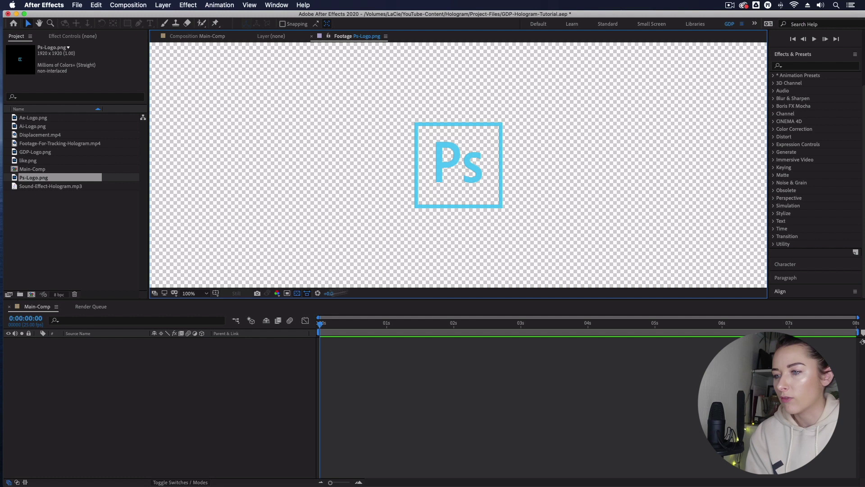
{"action": "left_click", "coordinate": [296, 293]}
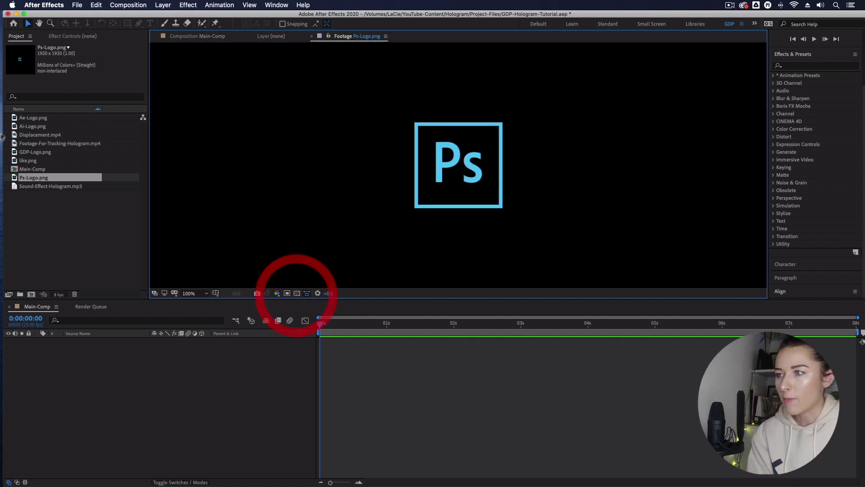
{"action": "left_click", "coordinate": [312, 36]}
Step: Add Footage-For-Tracking-Hologram.mp4 to the Main-Comp timeline and play the clip from its start
{"action": "left_click", "coordinate": [84, 143]}
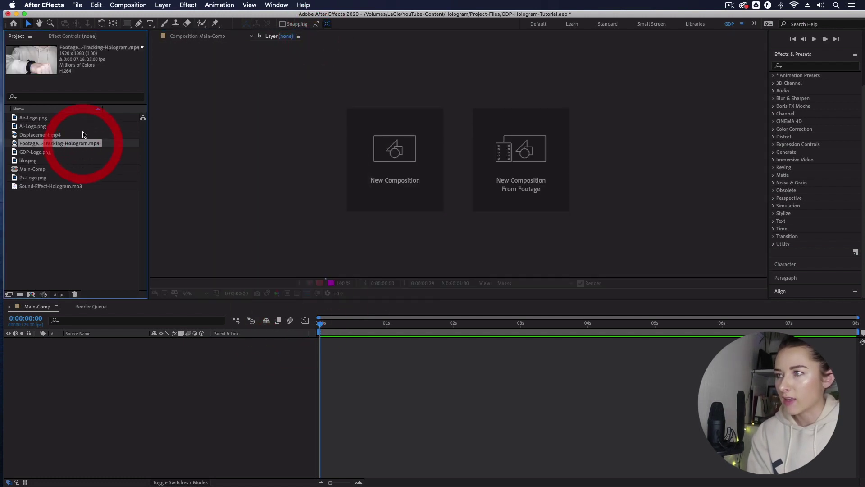
{"action": "left_click_drag", "start_coordinate": [100, 231], "coordinate": [121, 366]}
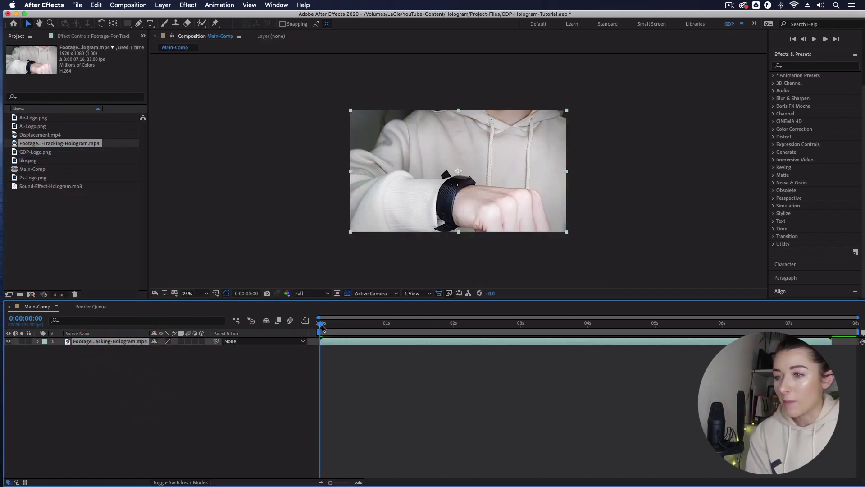
{"action": "mouse_move", "coordinate": [321, 325]}
{"action": "left_mouse_down"}
{"action": "mouse_move", "coordinate": [683, 331]}
{"action": "mouse_move", "coordinate": [320, 324]}
{"action": "left_mouse_up"}
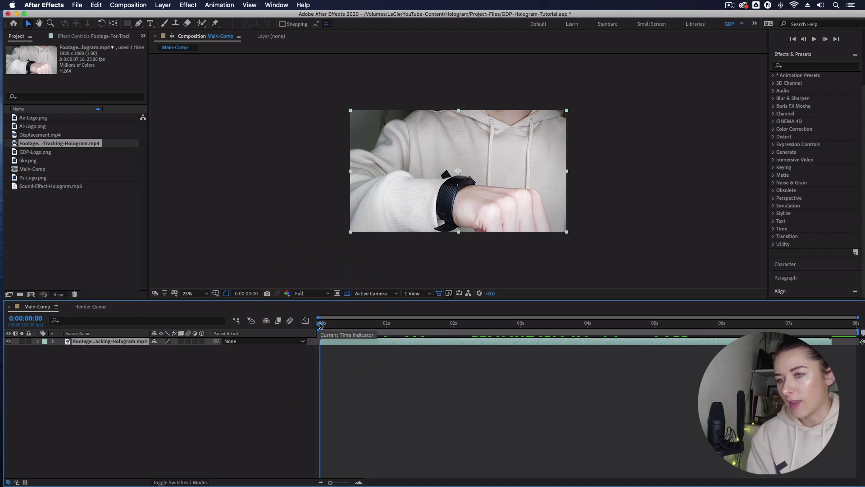
{"action": "key", "text": "space"}
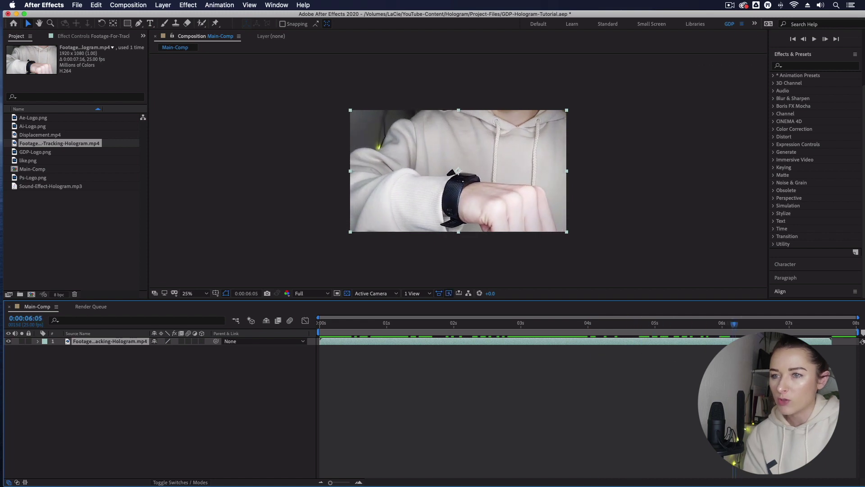
Step: Move the current time to 0:00:02:00 and show the Tracker controls
{"action": "left_click_drag", "start_coordinate": [386, 324], "coordinate": [454, 342]}
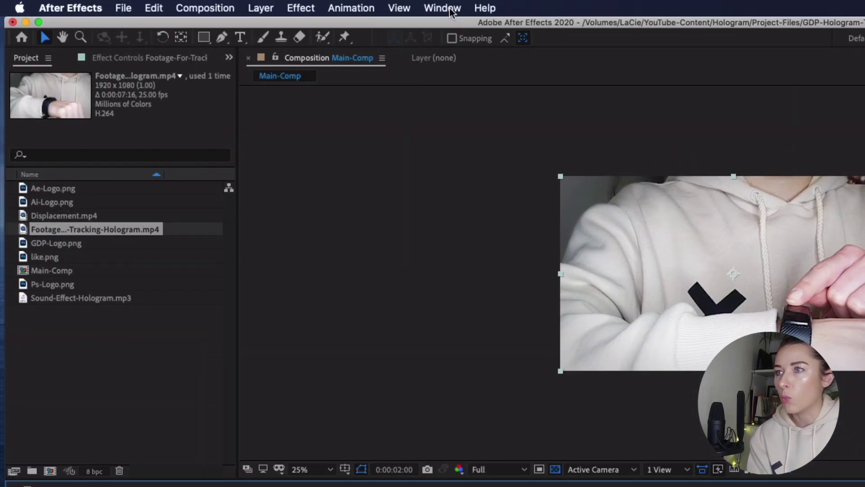
{"action": "left_click", "coordinate": [276, 5]}
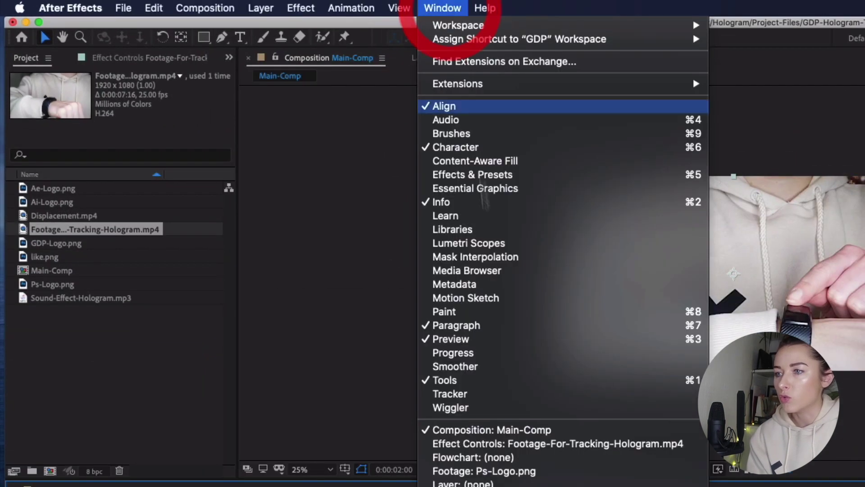
{"action": "left_click", "coordinate": [501, 398]}
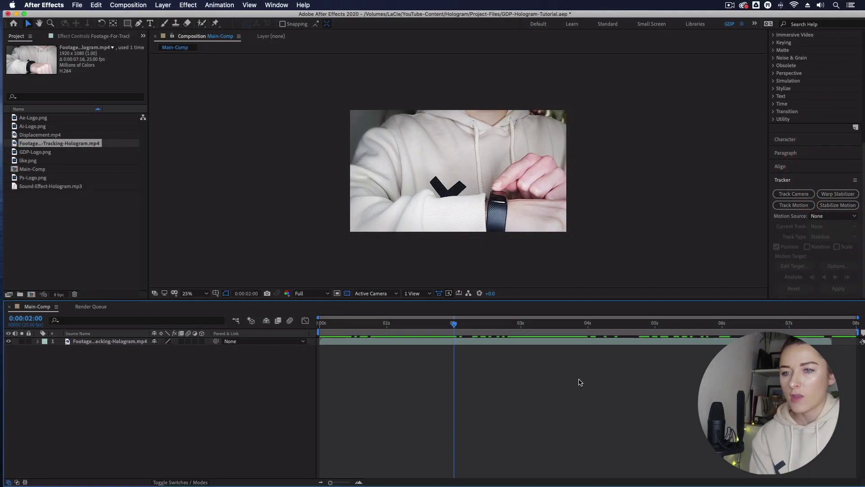
Step: Add a null object to Main-Comp above the footage layer
{"action": "left_click", "coordinate": [578, 380]}
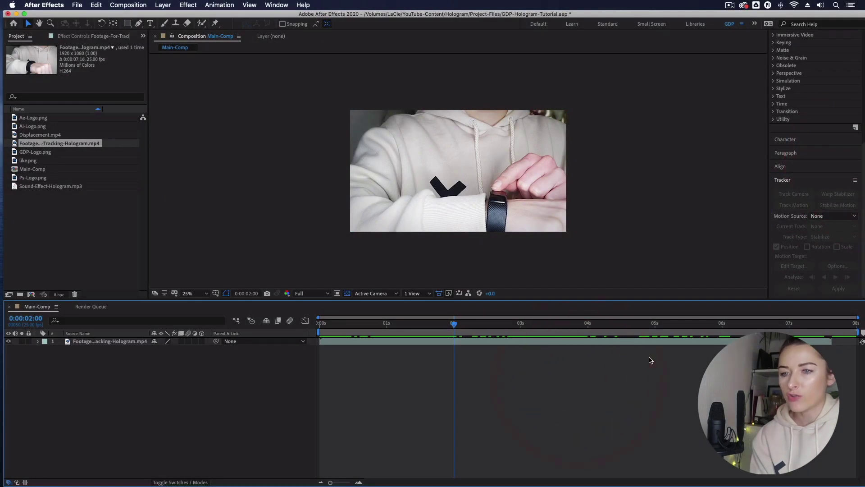
{"action": "left_click", "coordinate": [163, 5]}
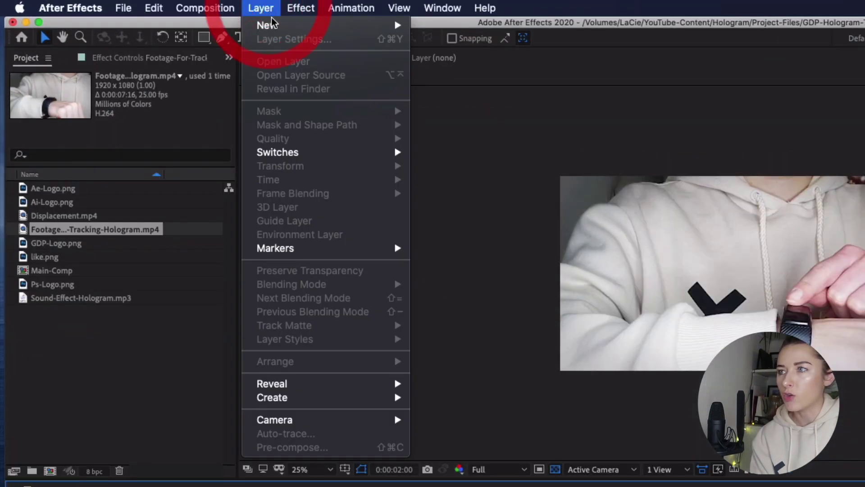
{"action": "mouse_move", "coordinate": [170, 15]}
{"action": "left_click", "coordinate": [526, 84]}
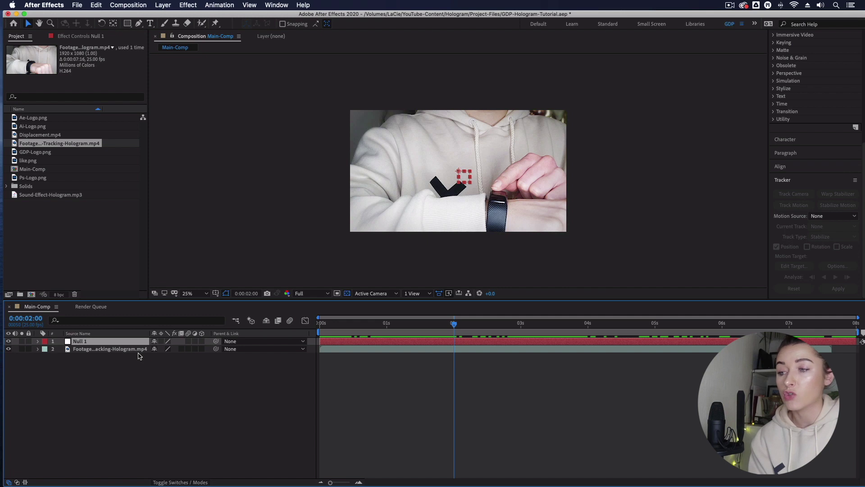
Step: Start Track Motion on the Footage-For-Tracking-Hologram.mp4 layer at 0:00:02:00
{"action": "mouse_move", "coordinate": [455, 324]}
{"action": "left_mouse_down"}
{"action": "mouse_move", "coordinate": [478, 336]}
{"action": "mouse_move", "coordinate": [455, 336]}
{"action": "left_mouse_up"}
{"action": "left_click", "coordinate": [455, 349]}
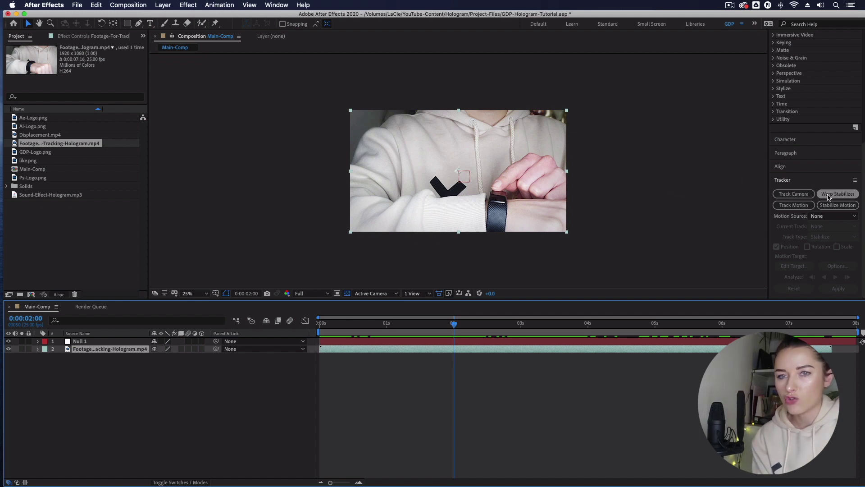
{"action": "left_click", "coordinate": [804, 206]}
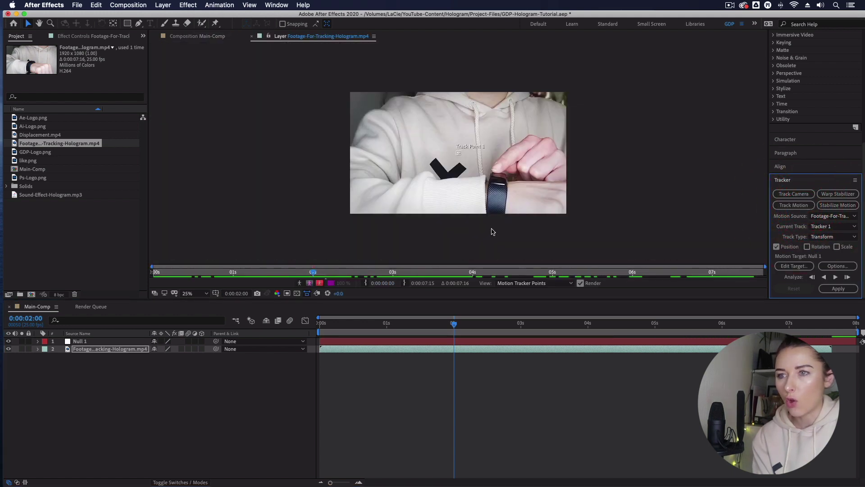
Step: Try tracking the watch strap's edge beside the wrist by analyzing forward from 0:00:02:00, and reset the tracker
{"action": "scroll", "coordinate": [466, 153], "scroll_direction": "down", "scroll_amount": 1}
{"action": "scroll", "coordinate": [466, 153], "scroll_direction": "up", "scroll_amount": 3}
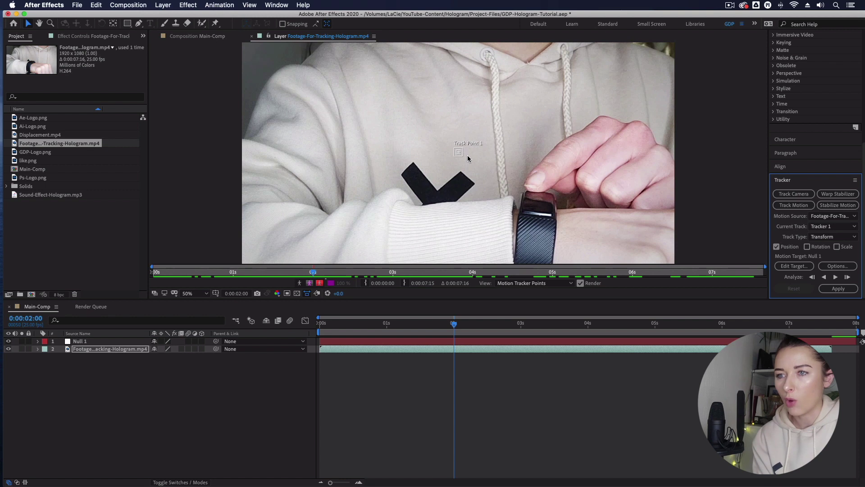
{"action": "left_click_drag", "start_coordinate": [512, 195], "coordinate": [413, 153]}
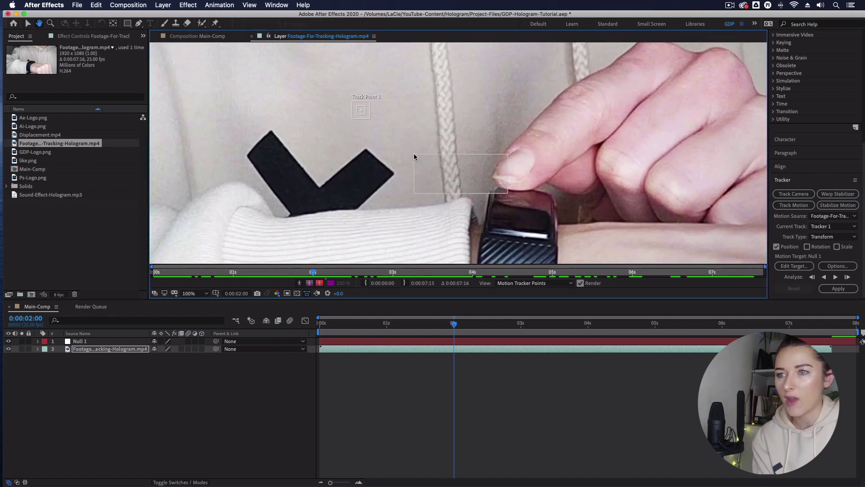
{"action": "mouse_move", "coordinate": [359, 118]}
{"action": "left_mouse_down"}
{"action": "mouse_move", "coordinate": [353, 82]}
{"action": "mouse_move", "coordinate": [513, 203]}
{"action": "mouse_move", "coordinate": [580, 209]}
{"action": "mouse_move", "coordinate": [600, 185]}
{"action": "left_mouse_up"}
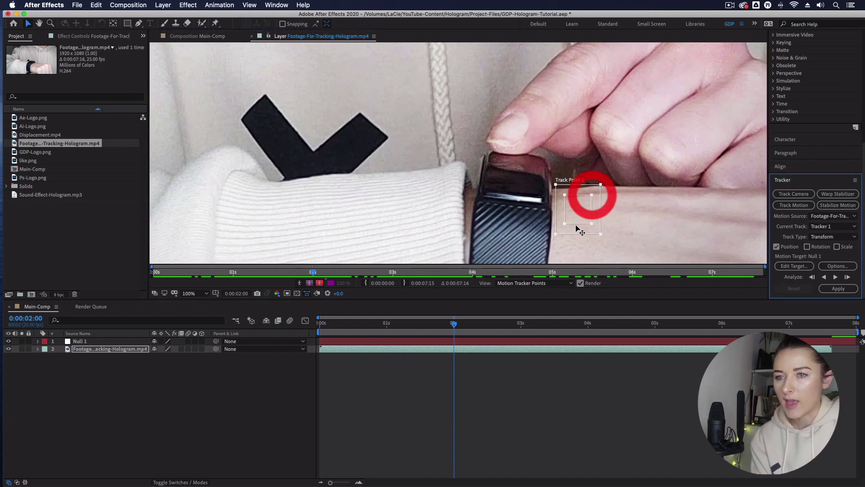
{"action": "left_click_drag", "start_coordinate": [583, 218], "coordinate": [558, 222]}
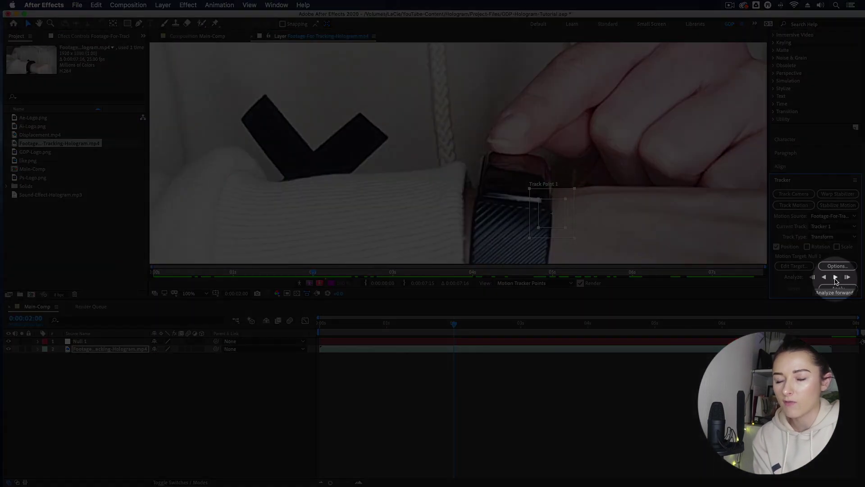
{"action": "left_click", "coordinate": [836, 278]}
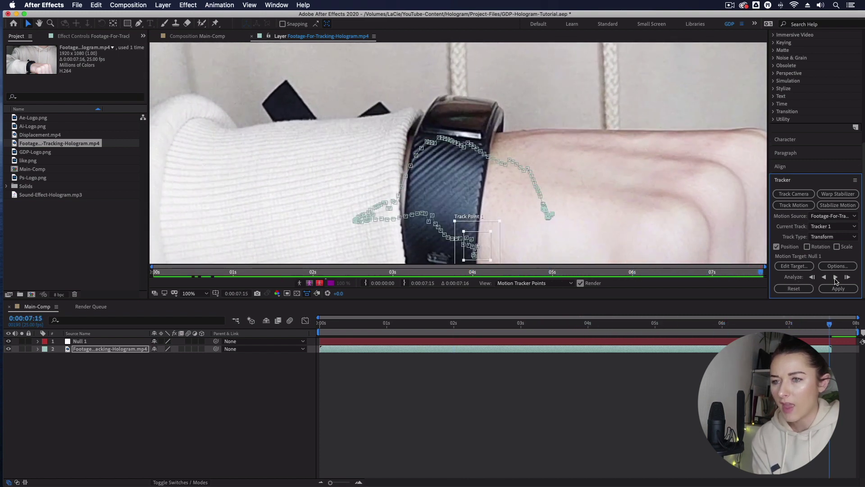
{"action": "left_click", "coordinate": [793, 289]}
Step: Return to 0:00:02:00, shrink Track Point 1, place it on the watch strap's edge beside the wrist, and analyze the footage forward
{"action": "left_click_drag", "start_coordinate": [504, 335], "coordinate": [453, 336]}
{"action": "left_click", "coordinate": [476, 136]}
{"action": "left_click_drag", "start_coordinate": [464, 150], "coordinate": [471, 144]}
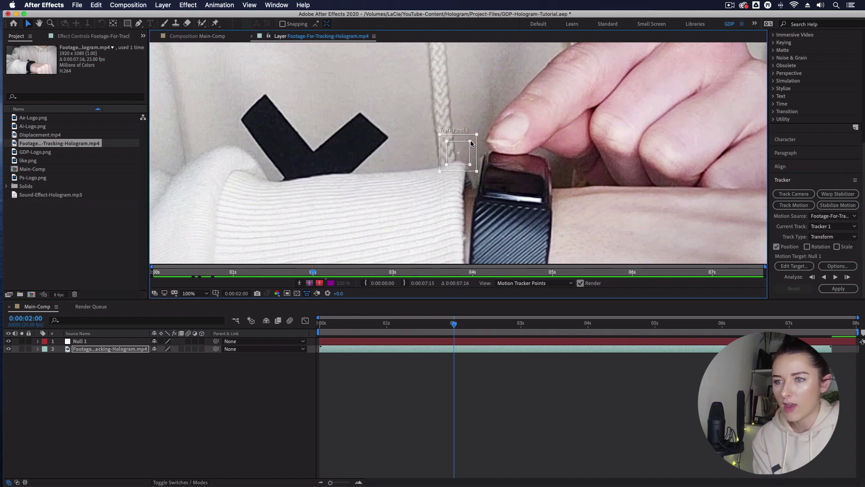
{"action": "left_click", "coordinate": [469, 139]}
{"action": "left_click_drag", "start_coordinate": [575, 155], "coordinate": [513, 211]}
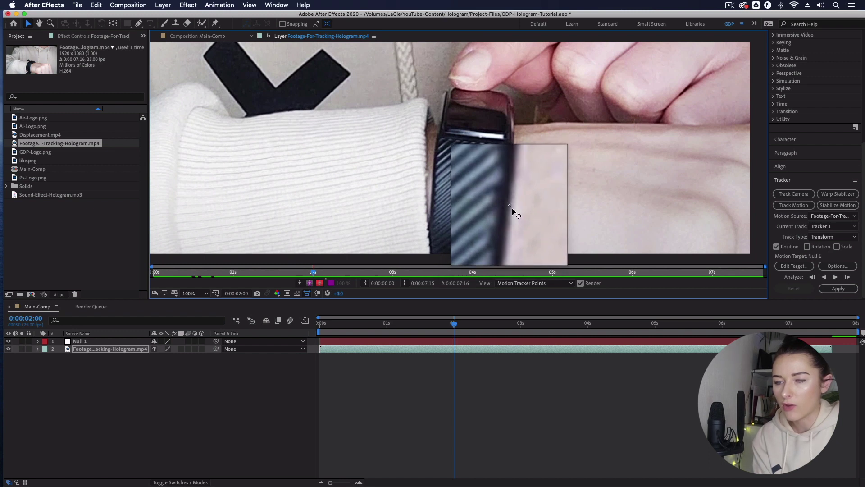
{"action": "left_click", "coordinate": [836, 277]}
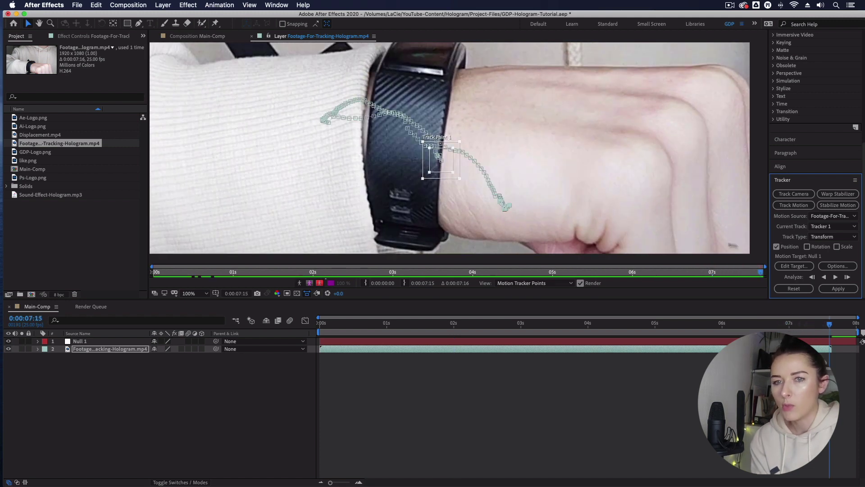
Step: Set Null 1 as the motion target, apply the tracking data in X and Y dimensions, and collapse the footage layer
{"action": "left_click", "coordinate": [792, 266]}
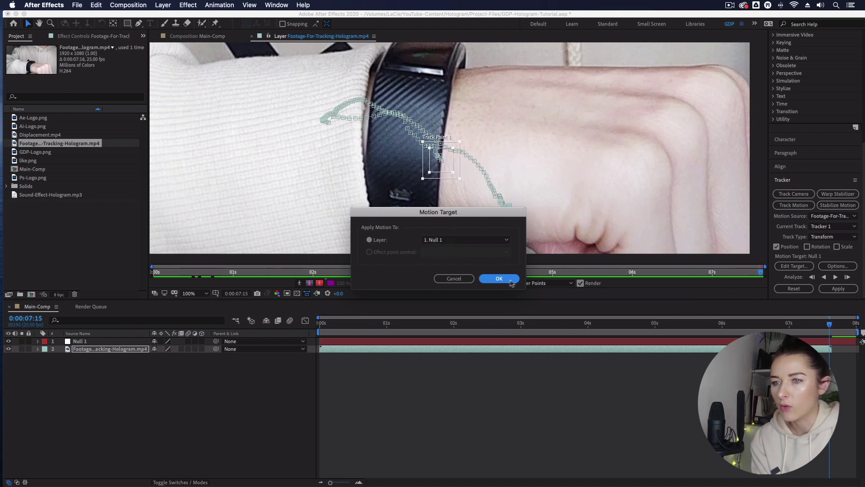
{"action": "left_click", "coordinate": [510, 281]}
{"action": "left_click", "coordinate": [837, 288]}
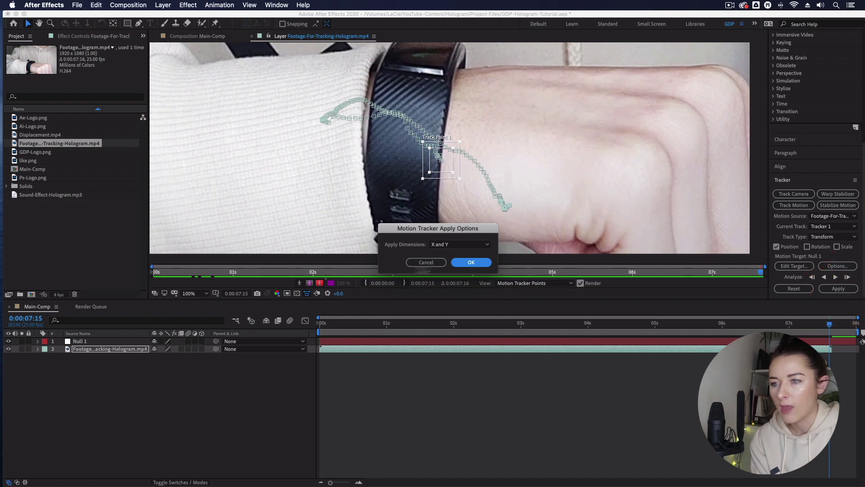
{"action": "left_click", "coordinate": [471, 263]}
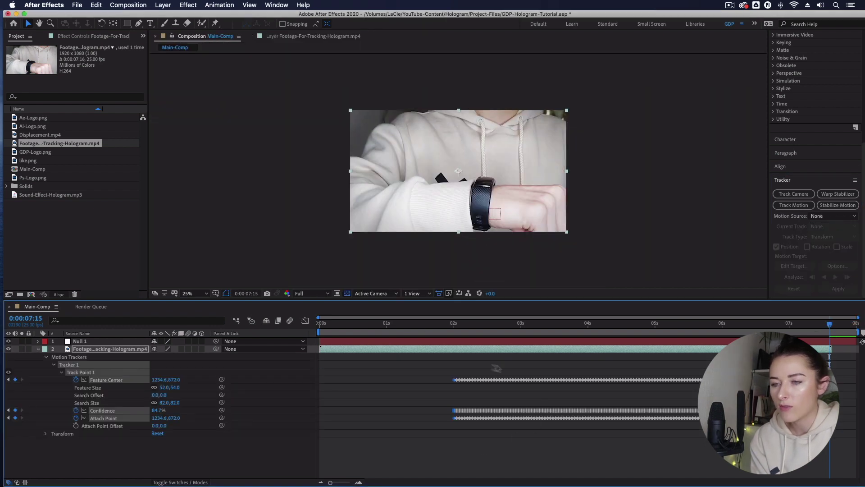
{"action": "left_click", "coordinate": [38, 350]}
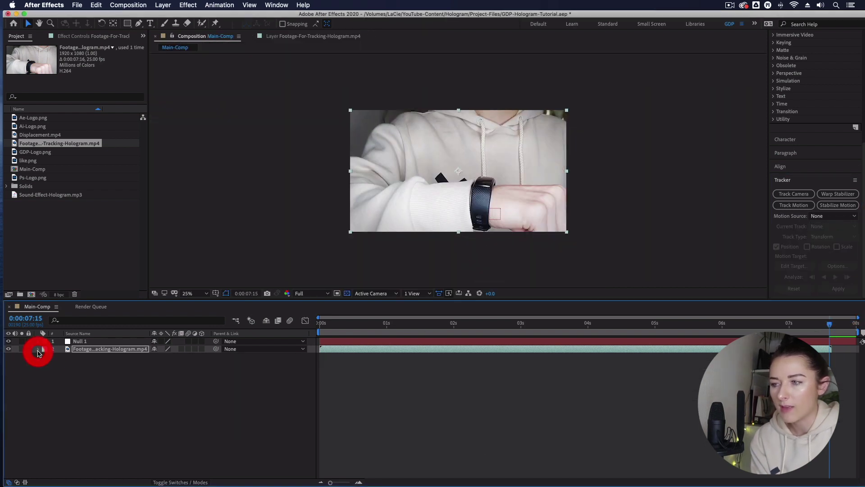
Step: Reveal Null 1's keyframes to examine its tracked position from 0:00:02:00 to the end of the footage, and collapse the layer
{"action": "left_click", "coordinate": [330, 344]}
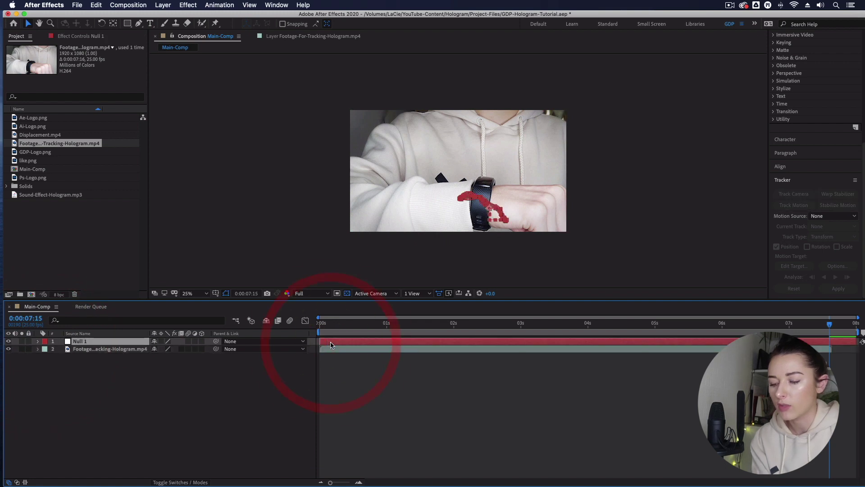
{"action": "key", "text": "u"}
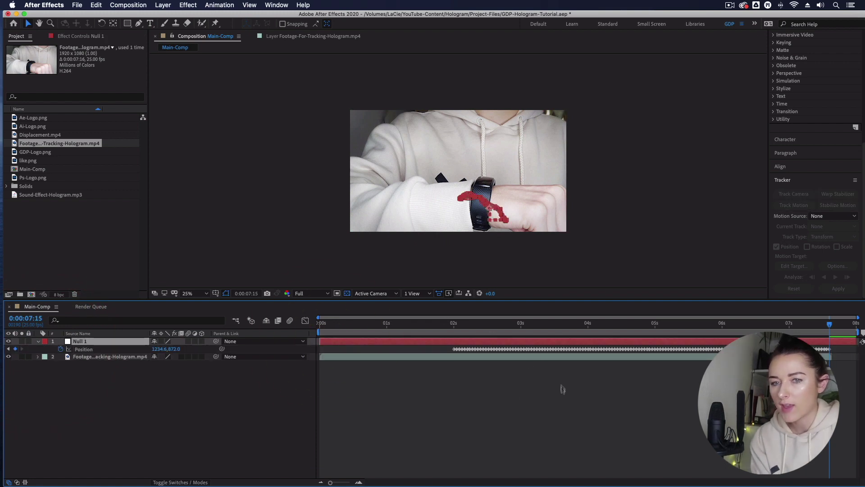
{"action": "left_click_drag", "start_coordinate": [453, 330], "coordinate": [829, 329]}
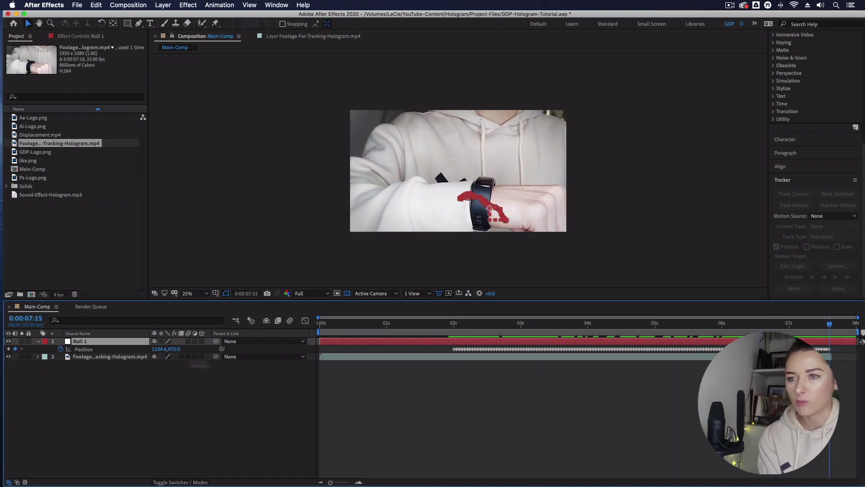
{"action": "left_click", "coordinate": [38, 341]}
{"action": "left_click", "coordinate": [135, 381]}
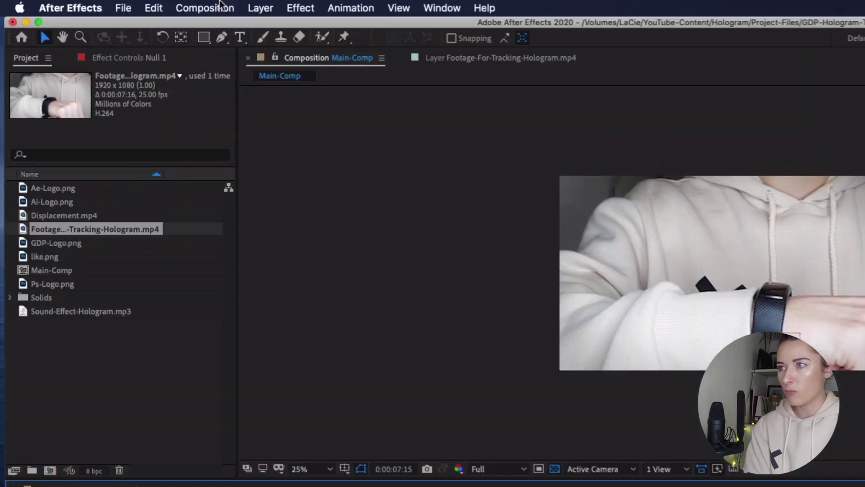
Step: Create a 1920 x 1080, 25 fps composition named Logo-Comp lasting 0:00:08:00, and turn off its transparency grid
{"action": "left_click", "coordinate": [128, 5]}
{"action": "left_click", "coordinate": [146, 15]}
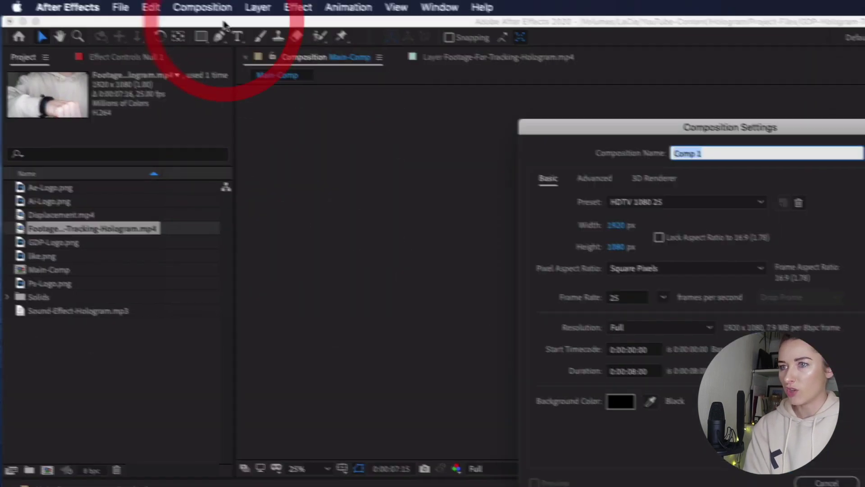
{"action": "type", "text": "Logo-Comp"}
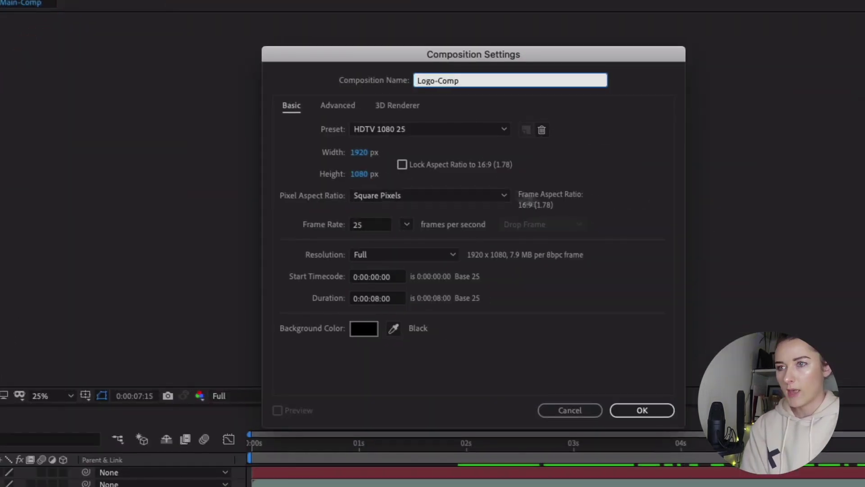
{"action": "left_click", "coordinate": [640, 410]}
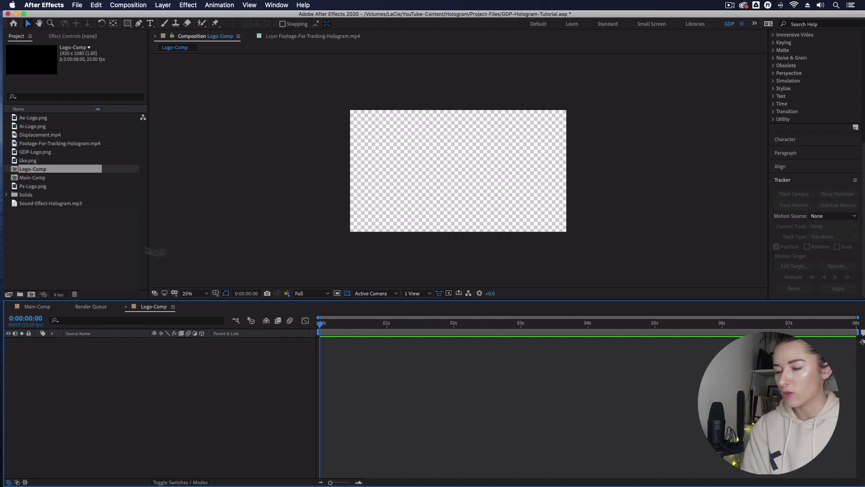
{"action": "left_click", "coordinate": [346, 294]}
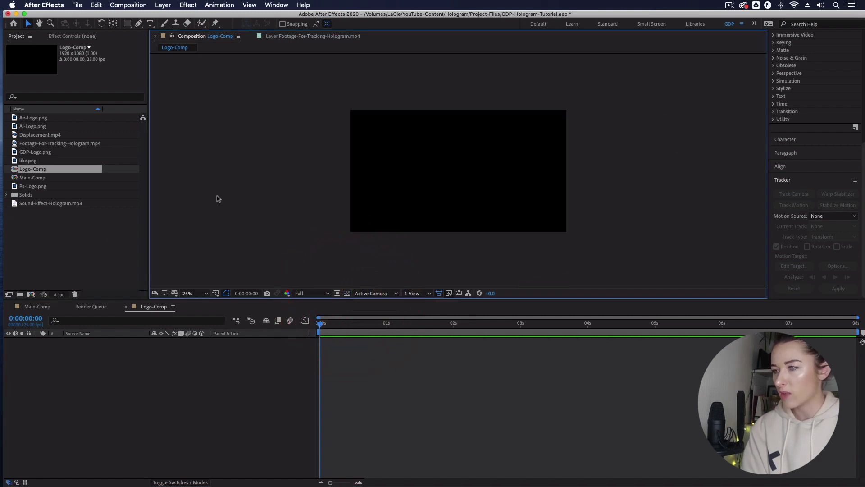
Step: Add GDP-Logo.png, like.png, Ai-Logo.png, Ae-Logo.png and Ps-Logo.png to Logo-Comp, stacking each new layer at the top
{"action": "left_click_drag", "start_coordinate": [48, 156], "coordinate": [103, 382]}
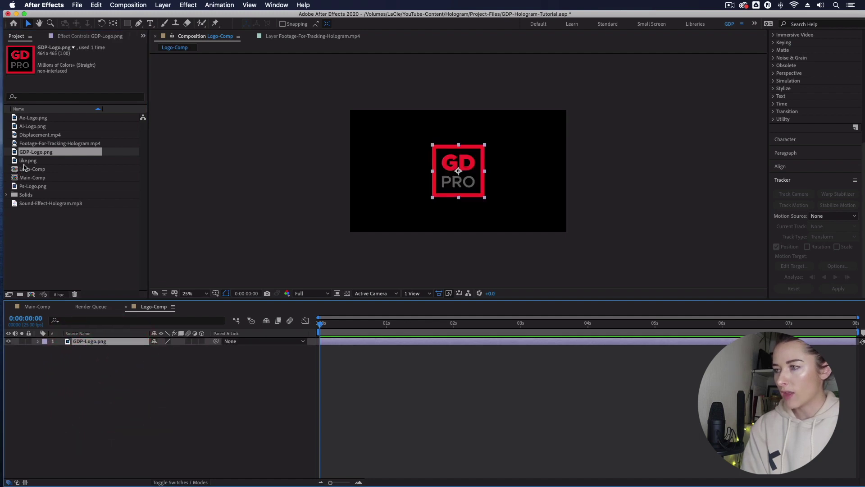
{"action": "left_click_drag", "start_coordinate": [26, 163], "coordinate": [72, 343]}
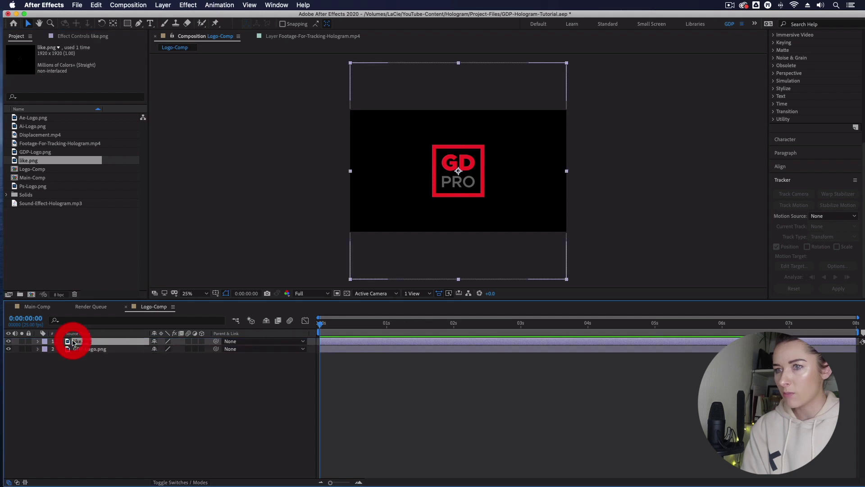
{"action": "left_click", "coordinate": [42, 128]}
{"action": "left_click_drag", "start_coordinate": [42, 127], "coordinate": [74, 342]}
{"action": "left_click_drag", "start_coordinate": [34, 118], "coordinate": [80, 341]}
{"action": "left_click_drag", "start_coordinate": [34, 186], "coordinate": [84, 341]}
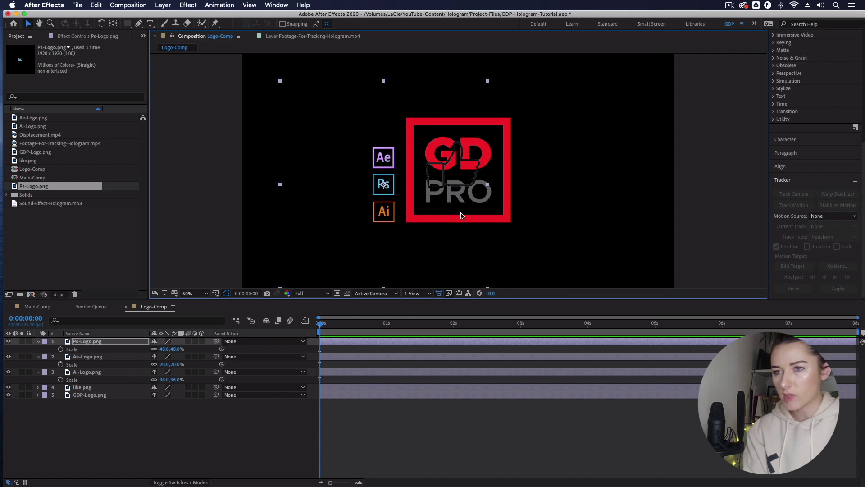
Step: Set the scale of the like.png layer to 190%
{"action": "left_click", "coordinate": [115, 388]}
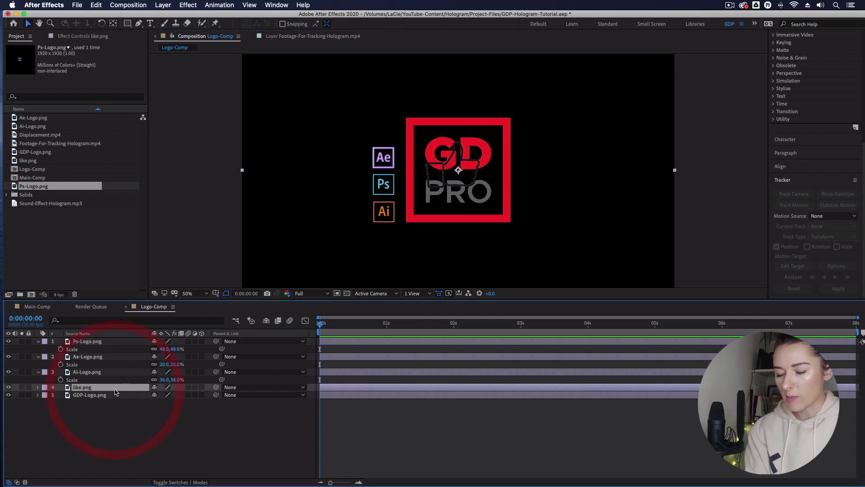
{"action": "key", "text": "s"}
{"action": "left_click", "coordinate": [167, 395]}
{"action": "type", "text": "190"}
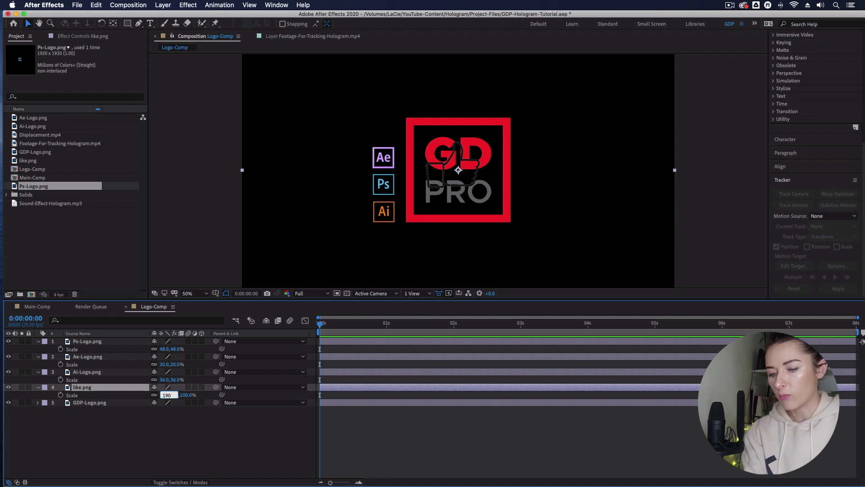
{"action": "key", "text": "Return"}
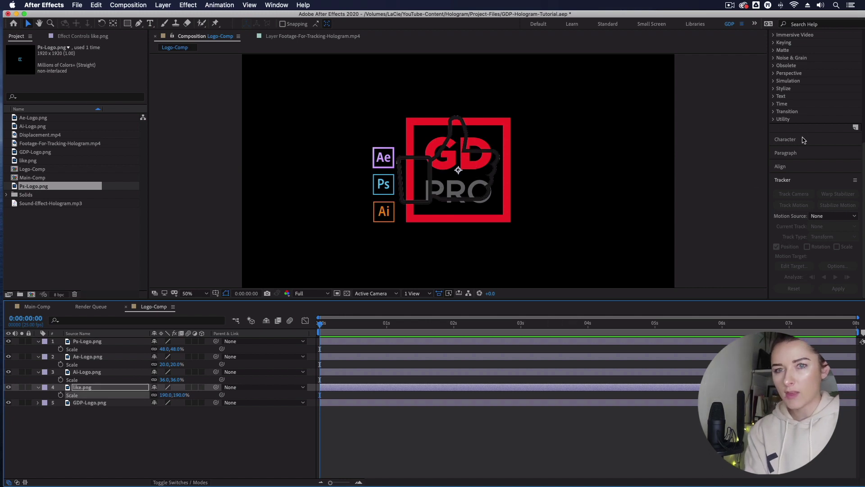
Step: Apply the Fill effect to the like.png layer and set its color to white
{"action": "scroll", "coordinate": [799, 27], "scroll_direction": "up", "scroll_amount": 5}
{"action": "left_click", "coordinate": [782, 135]}
{"action": "type", "text": "fill"}
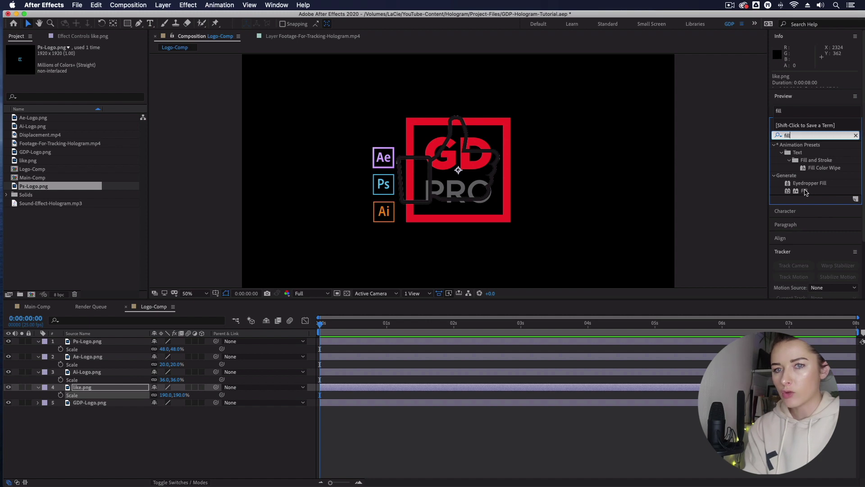
{"action": "left_click_drag", "start_coordinate": [805, 191], "coordinate": [672, 342]}
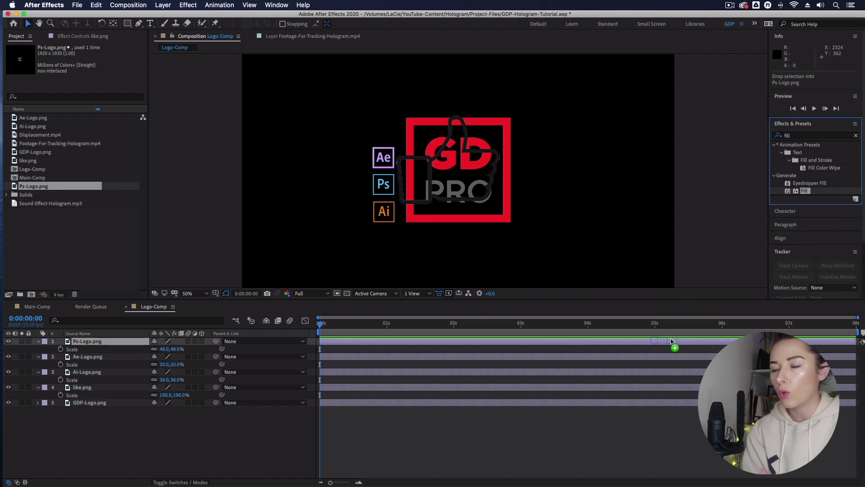
{"action": "left_click_drag", "start_coordinate": [671, 341], "coordinate": [670, 387]}
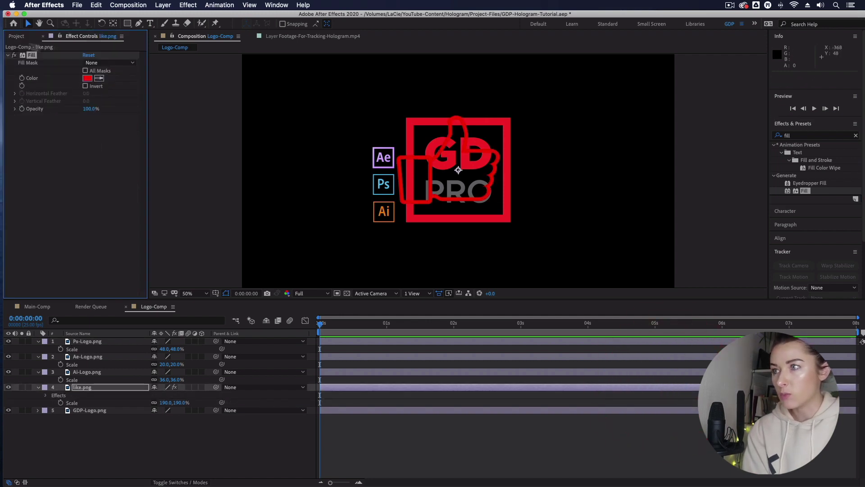
{"action": "left_click", "coordinate": [87, 79]}
{"action": "left_click", "coordinate": [332, 107]}
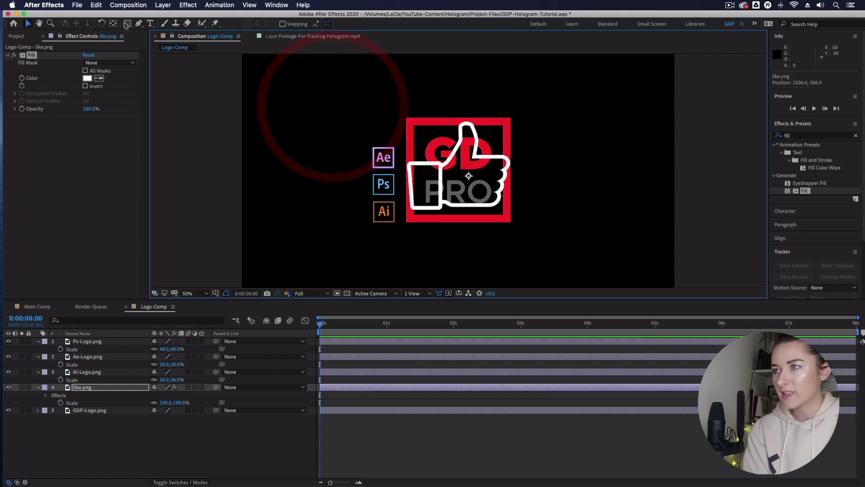
Step: Add the white text "AFTER EFFECTS 2021 GDP HOLOGRAM TUTORIAL" on three lines beside the GDP logo
{"action": "left_click", "coordinate": [150, 23]}
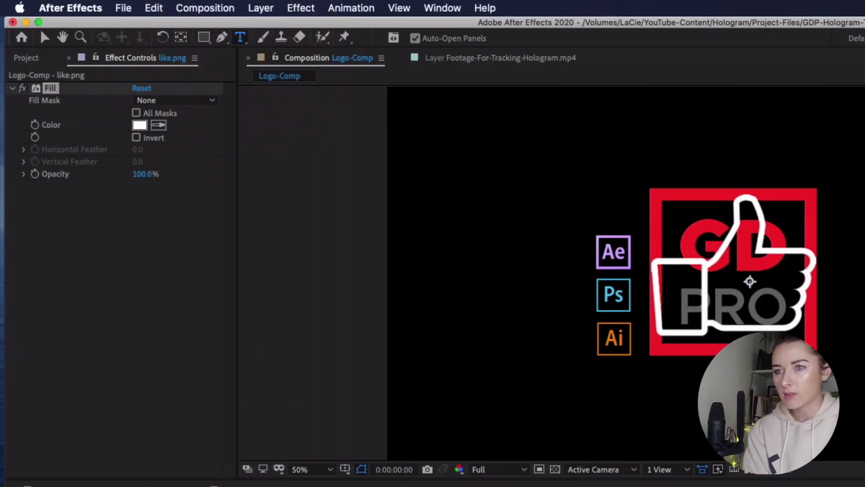
{"action": "left_click", "coordinate": [842, 276]}
{"action": "type", "text": "AFTER EFFECTS 2021"}
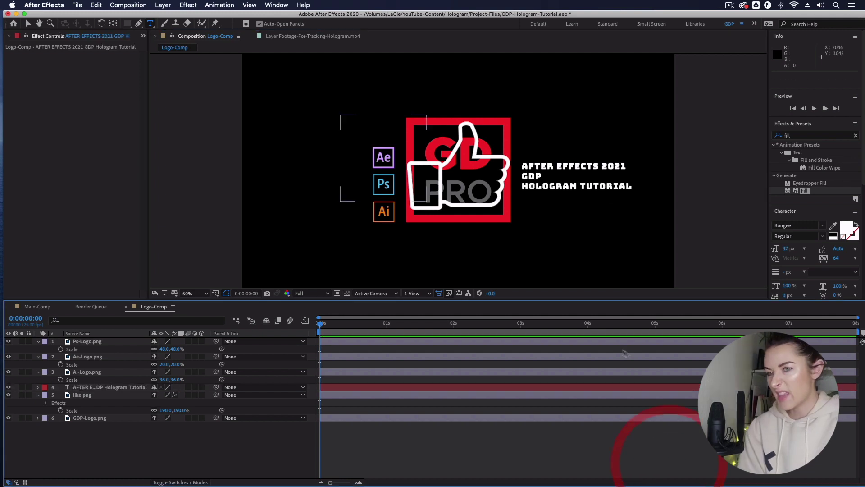
Step: Move the text layer down beside the GDP logo's lower corner, to about position 1218, 672
{"action": "left_click", "coordinate": [394, 383]}
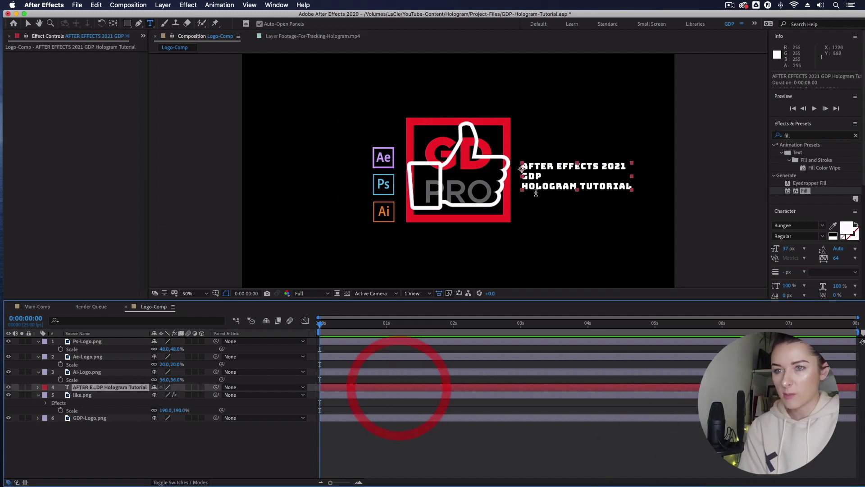
{"action": "left_click", "coordinate": [28, 23]}
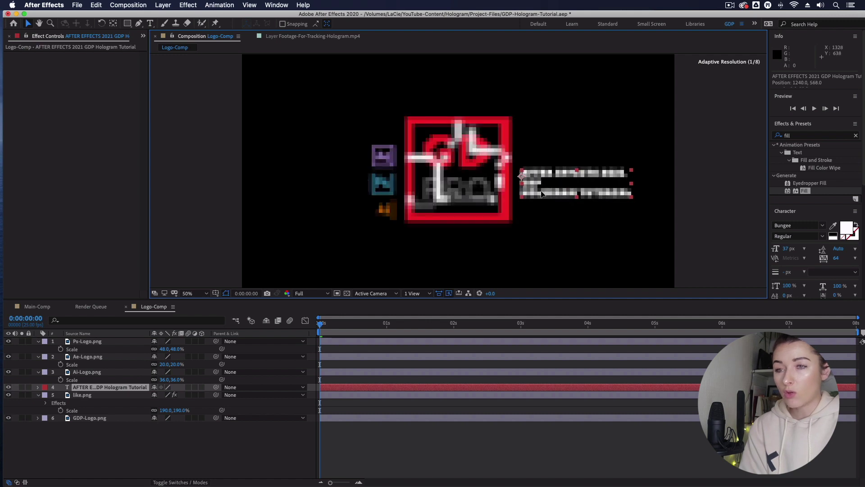
{"action": "left_click_drag", "start_coordinate": [542, 193], "coordinate": [536, 218]}
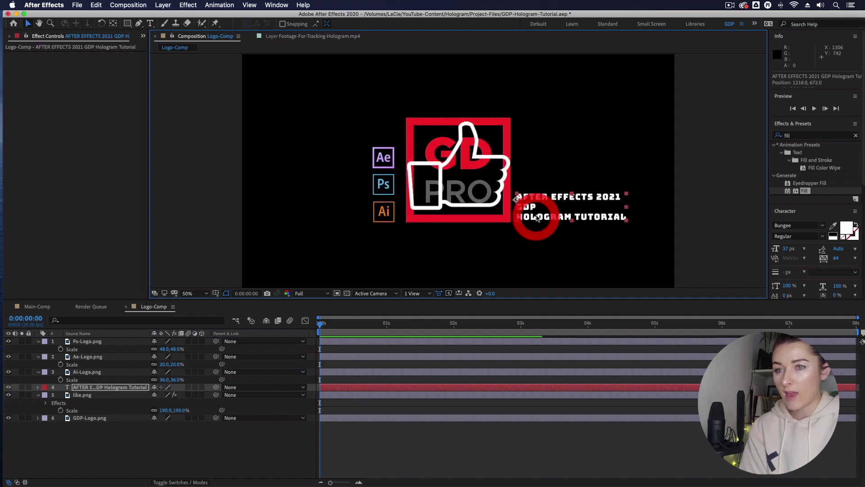
{"action": "left_click", "coordinate": [563, 242]}
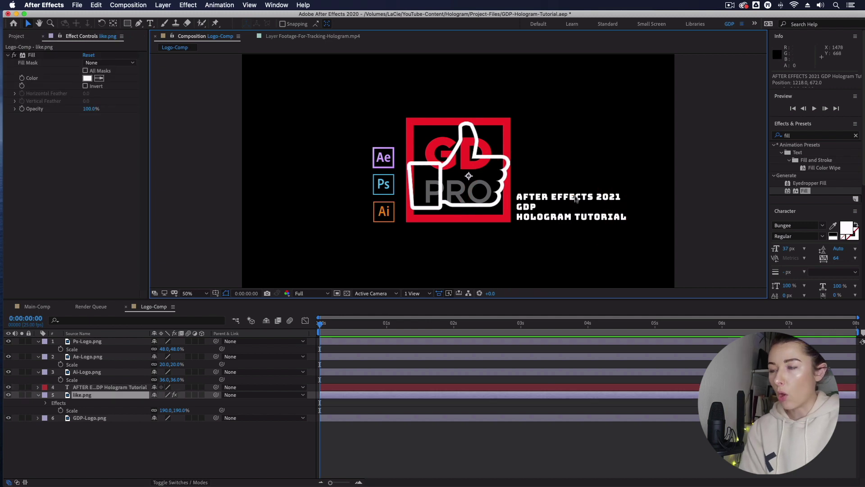
Step: Create a 1920 x 1080 solid layer named "time" in Logo-Comp
{"action": "left_click", "coordinate": [155, 449]}
{"action": "left_click", "coordinate": [162, 5]}
{"action": "mouse_move", "coordinate": [165, 17]}
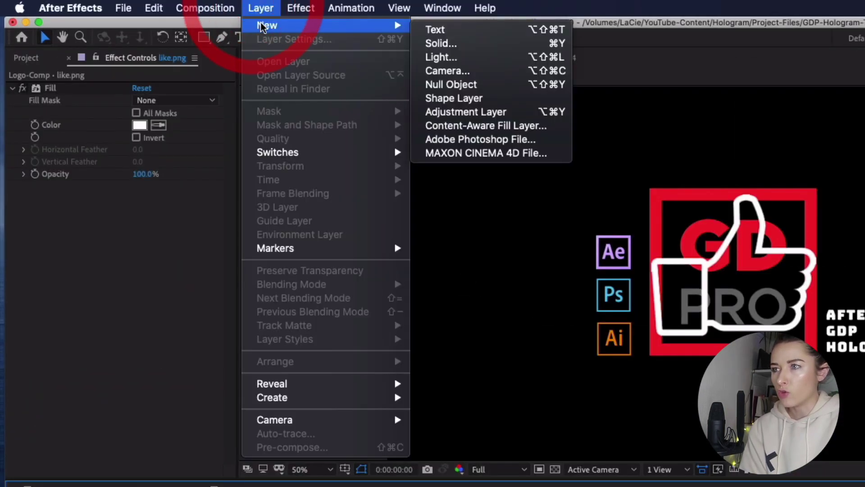
{"action": "left_click", "coordinate": [482, 42]}
{"action": "type", "text": "c"}
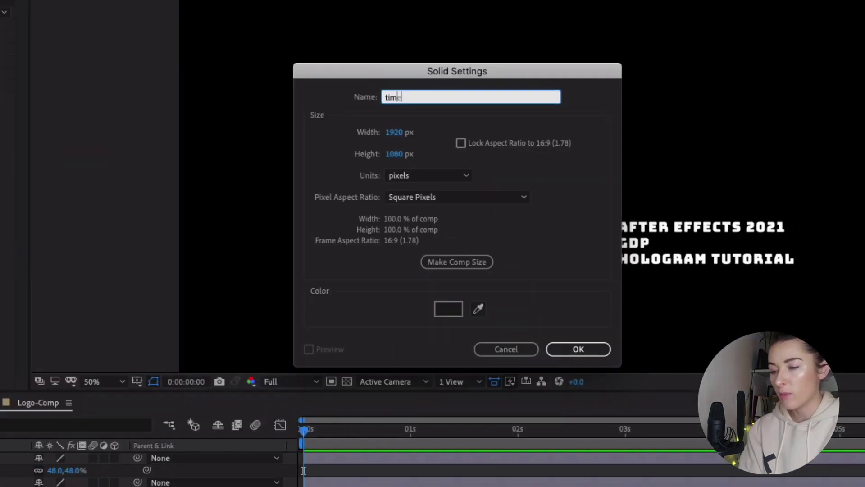
{"action": "type", "text": "im"}
{"action": "key", "text": "Return"}
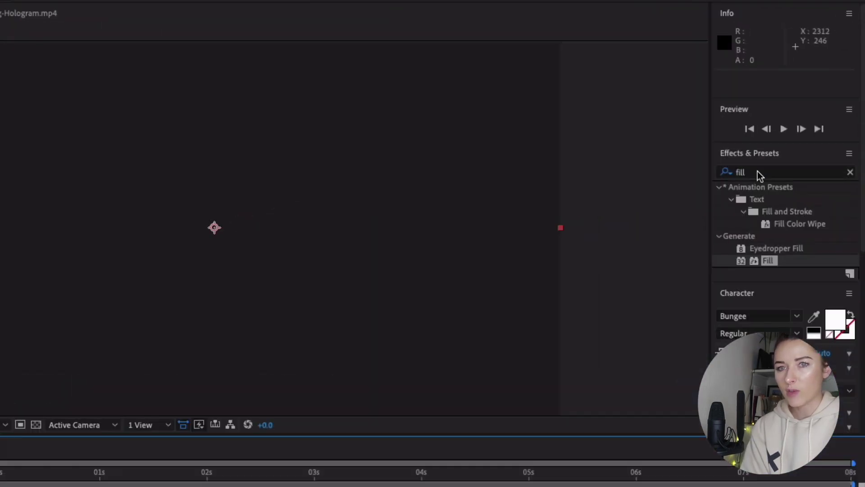
Step: Find the Numbers effect and apply it to the timer layer in Logo-Comp
{"action": "double_click", "coordinate": [761, 174]}
{"action": "type", "text": "nu,b"}
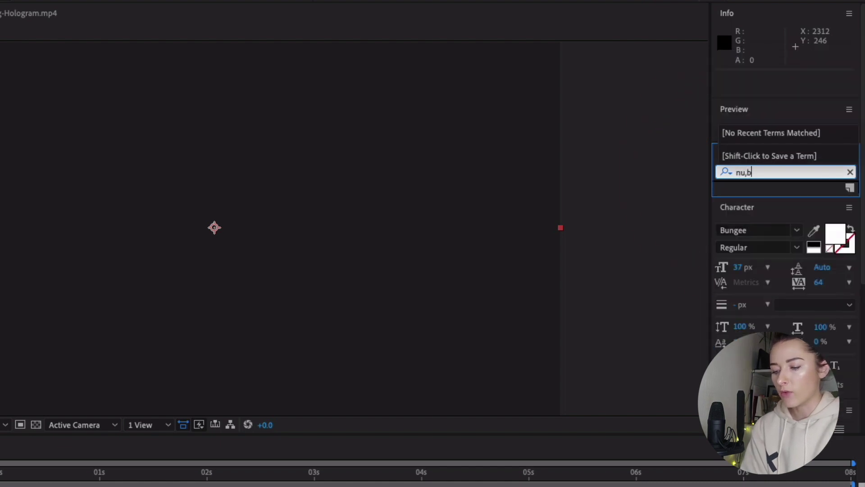
{"action": "key", "text": "BackSpace"}
{"action": "key", "text": "BackSpace"}
{"action": "type", "text": "mbers"}
{"action": "left_click_drag", "start_coordinate": [772, 202], "coordinate": [332, 485]}
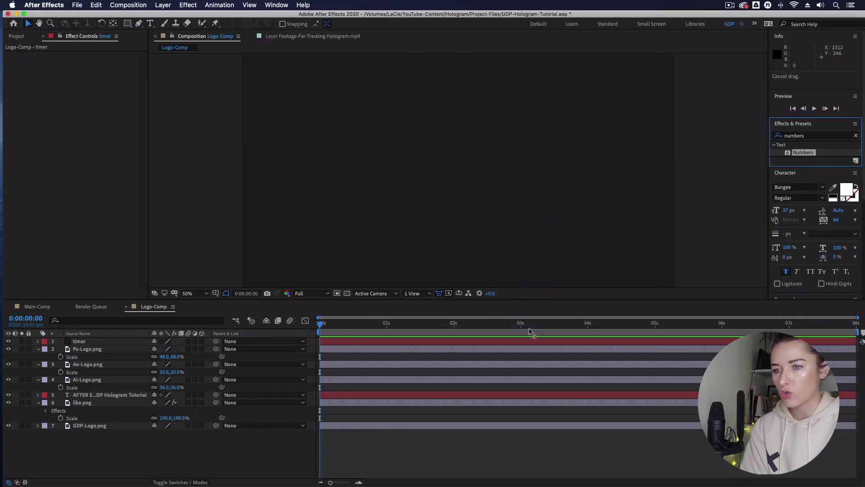
{"action": "left_click_drag", "start_coordinate": [529, 331], "coordinate": [525, 342]}
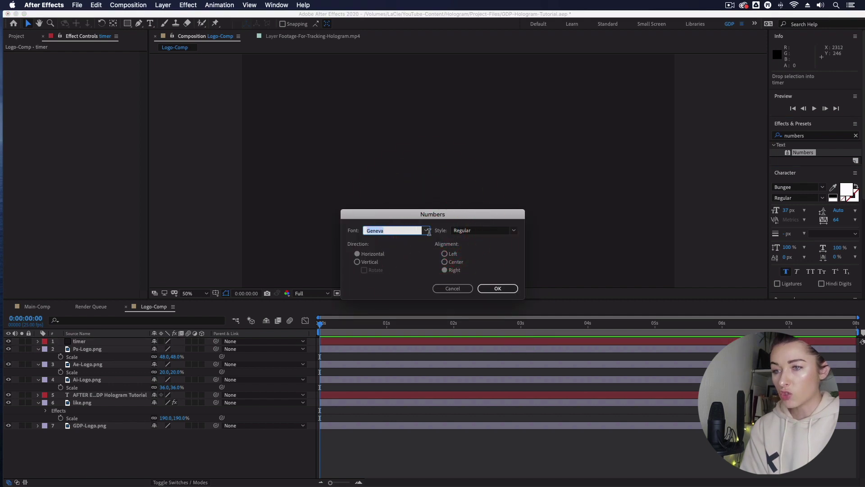
Step: Set the Numbers effect's font to Bungee, keeping the Regular style, and accept the settings
{"action": "left_click", "coordinate": [426, 231]}
{"action": "scroll", "coordinate": [426, 285], "scroll_direction": "up", "scroll_amount": 15}
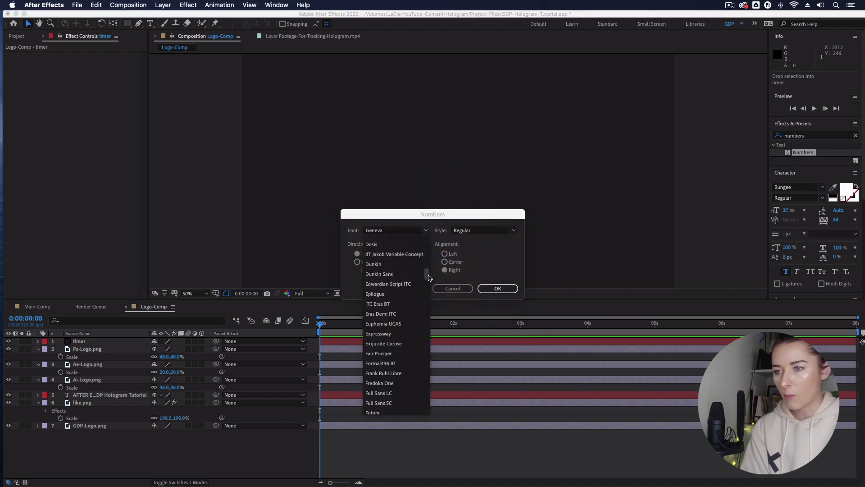
{"action": "left_click", "coordinate": [421, 285]}
{"action": "left_click", "coordinate": [503, 288]}
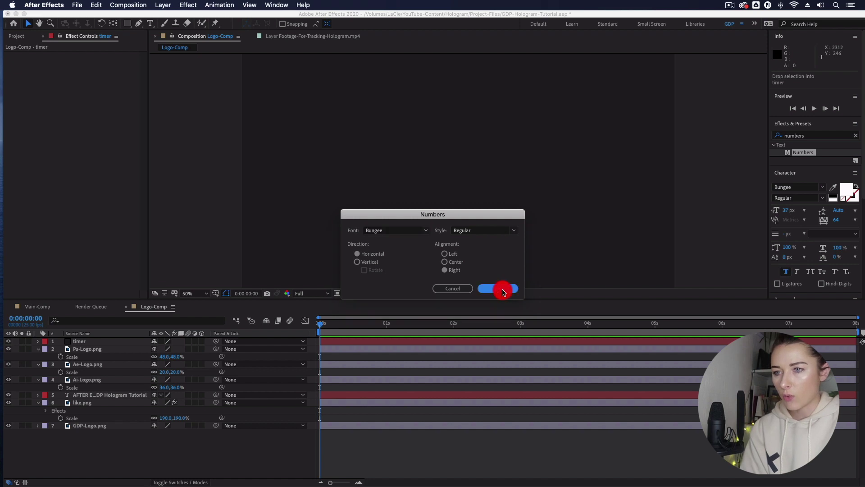
Step: Set the Numbers format type to Timecode [25] and move the timer just above the three-line text, to about position 1466, 580
{"action": "double_click", "coordinate": [335, 341]}
{"action": "left_click", "coordinate": [253, 36]}
{"action": "left_click_drag", "start_coordinate": [471, 181], "coordinate": [542, 176]}
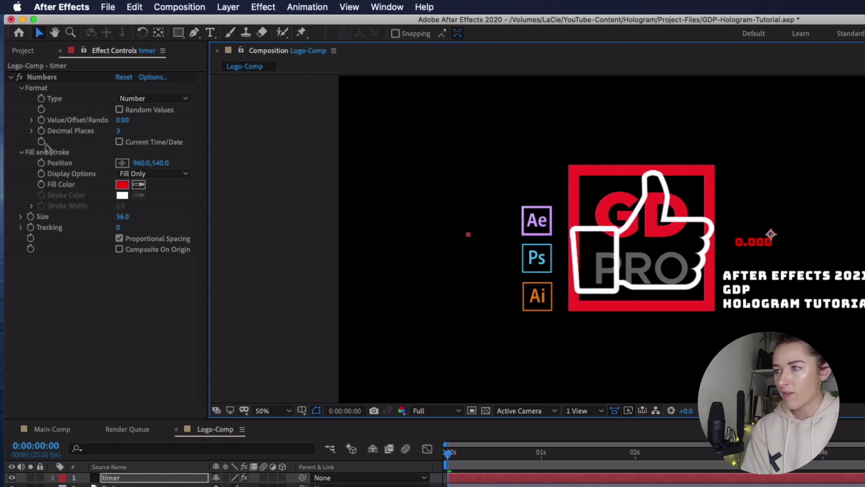
{"action": "left_click", "coordinate": [148, 98]}
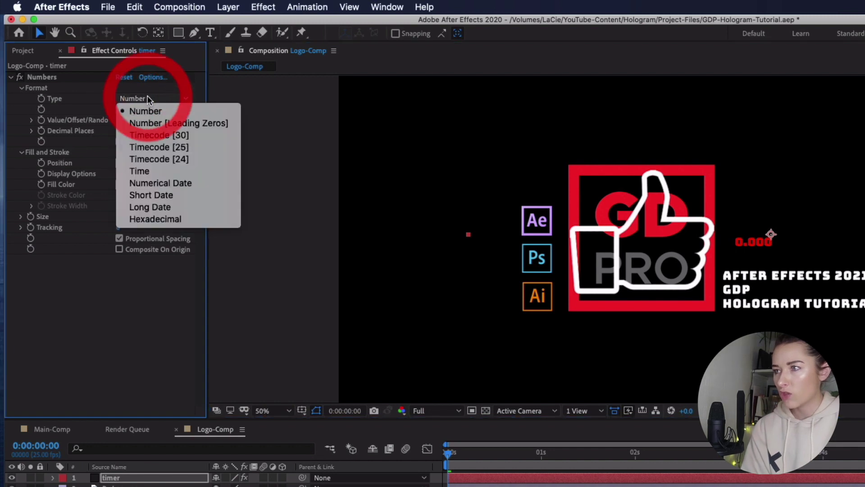
{"action": "left_click", "coordinate": [166, 147]}
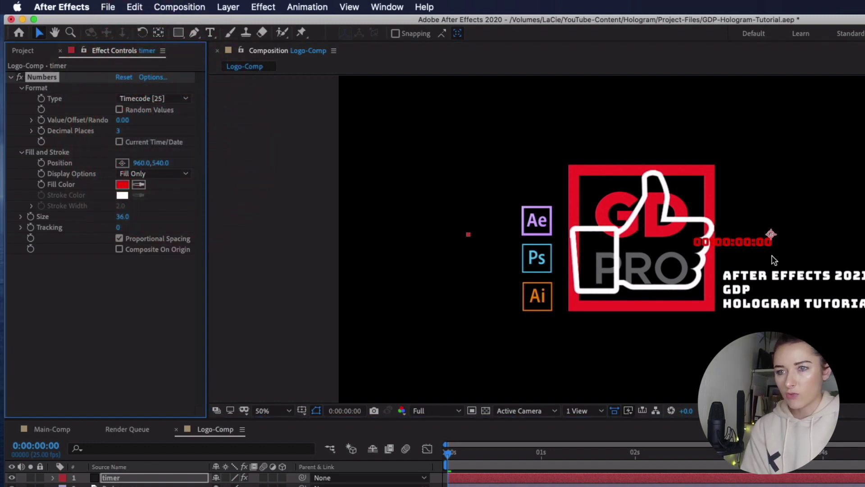
{"action": "left_click_drag", "start_coordinate": [753, 242], "coordinate": [783, 259]}
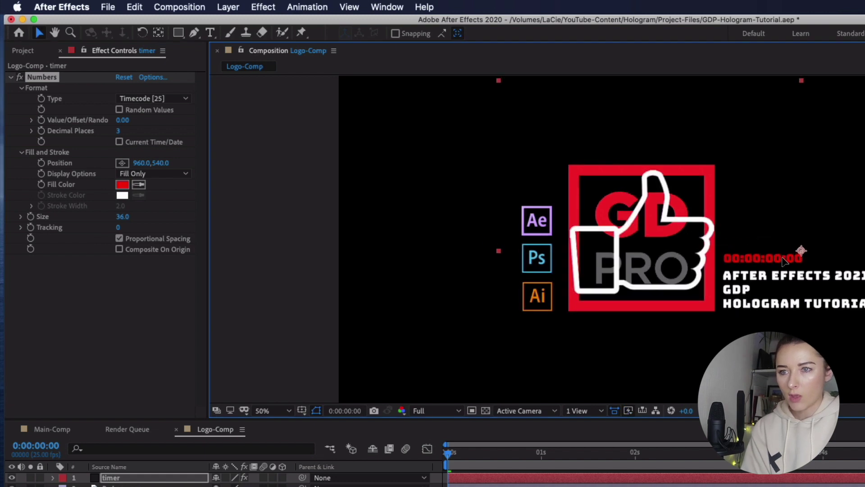
Step: Play back Logo-Comp to check the running timecode, and return to the start of the timeline
{"action": "key", "text": "space"}
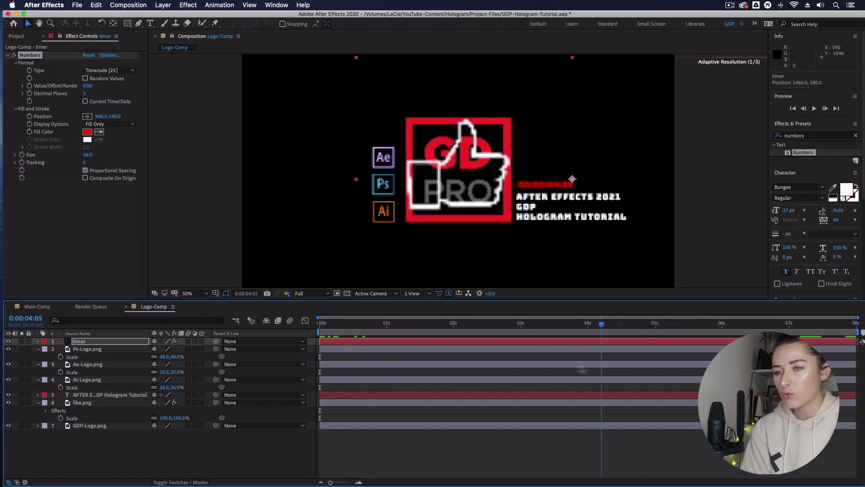
{"action": "key", "text": "space"}
{"action": "left_click", "coordinate": [319, 374]}
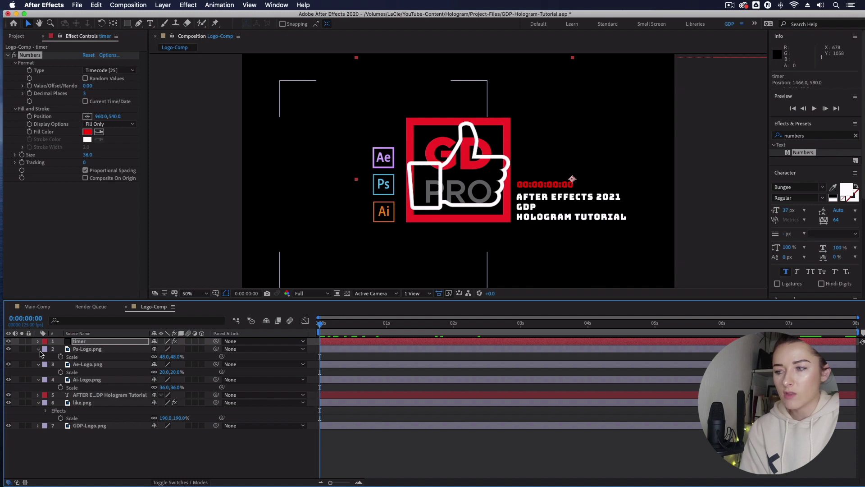
Step: Collapse the open properties of the Ps-Logo.png, Ae-Logo.png, Ai-Logo.png and like.png layers
{"action": "left_click", "coordinate": [38, 349]}
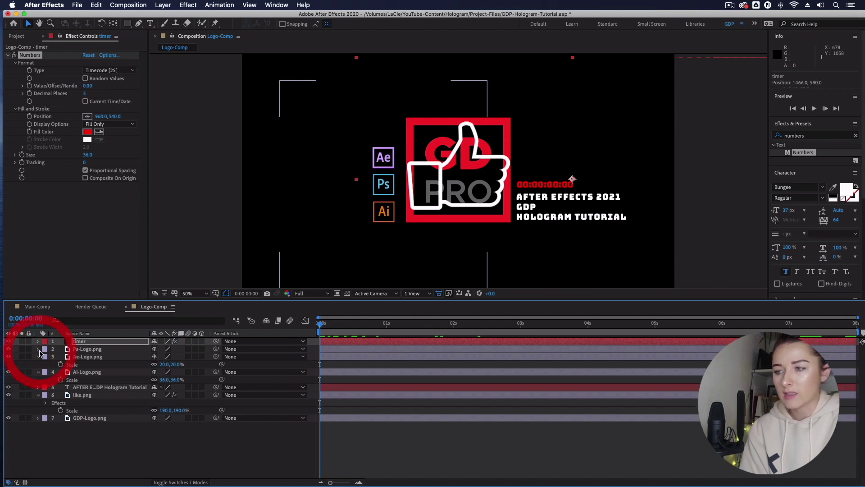
{"action": "left_click", "coordinate": [38, 356]}
{"action": "left_click", "coordinate": [39, 364]}
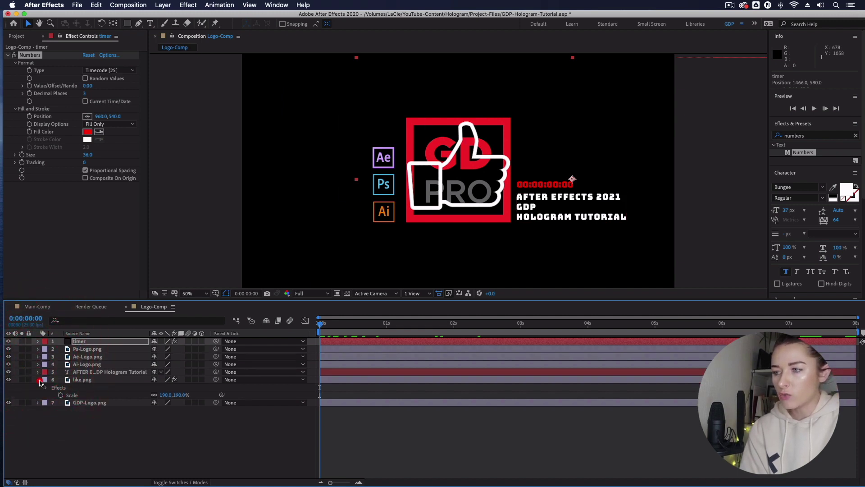
{"action": "left_click", "coordinate": [38, 379]}
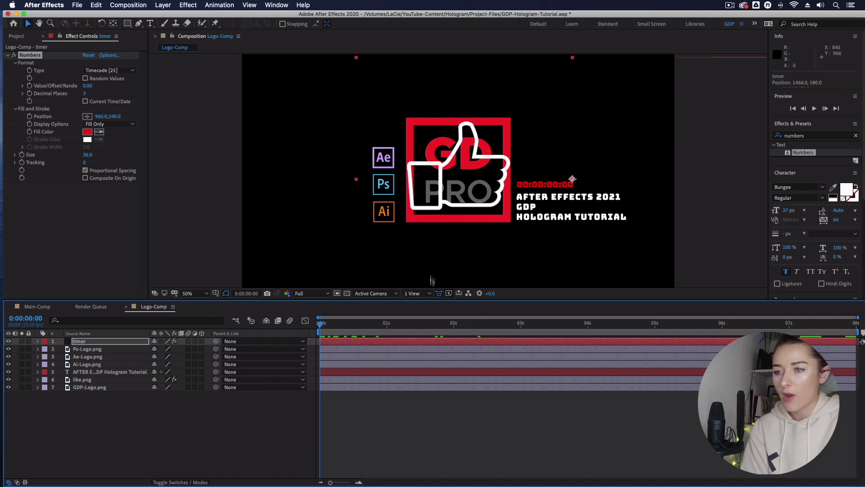
Step: Split the like.png and GDP-Logo.png layers at 0:00:05:00 and group their second halves together in the layer stack
{"action": "left_click_drag", "start_coordinate": [323, 328], "coordinate": [655, 353]}
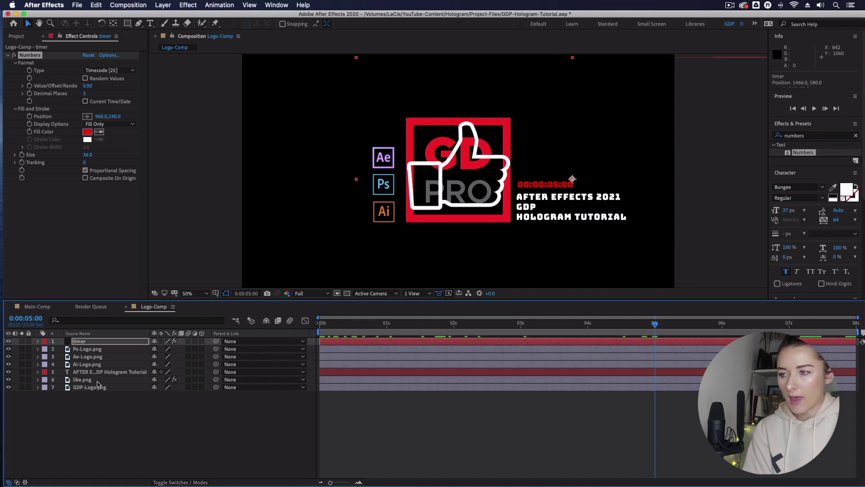
{"action": "left_click", "coordinate": [99, 381]}
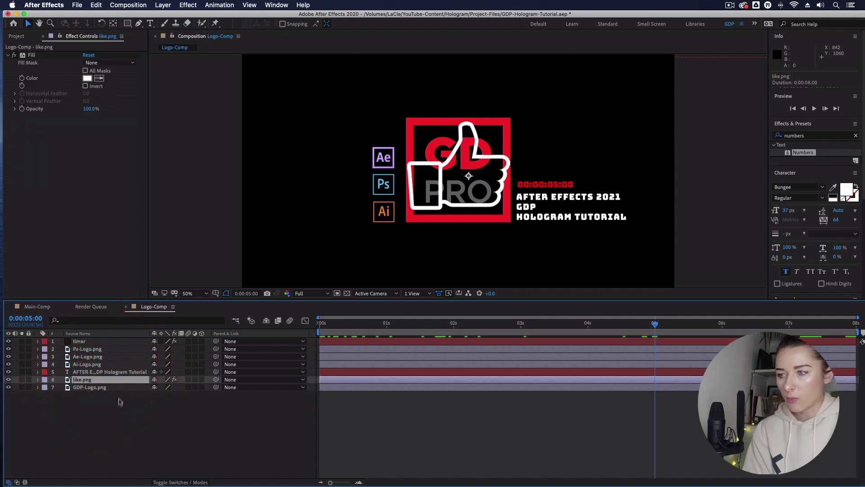
{"action": "left_click", "coordinate": [121, 389], "text": "shift"}
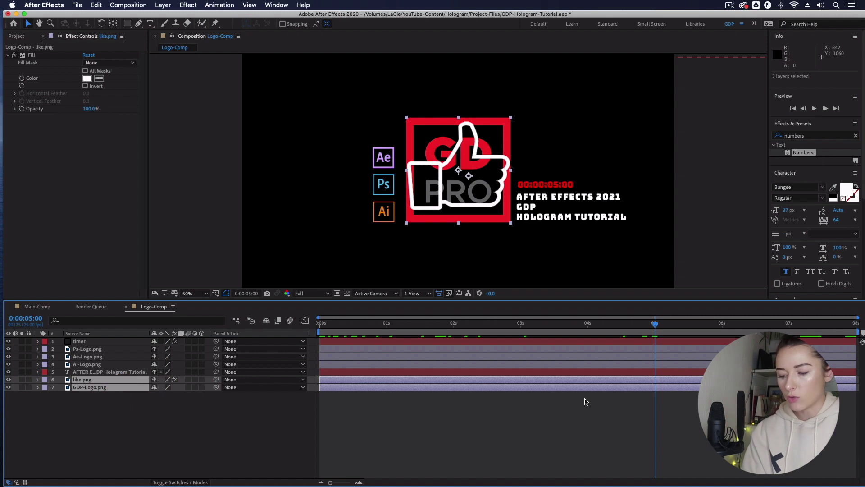
{"action": "key", "text": "super+shift+d"}
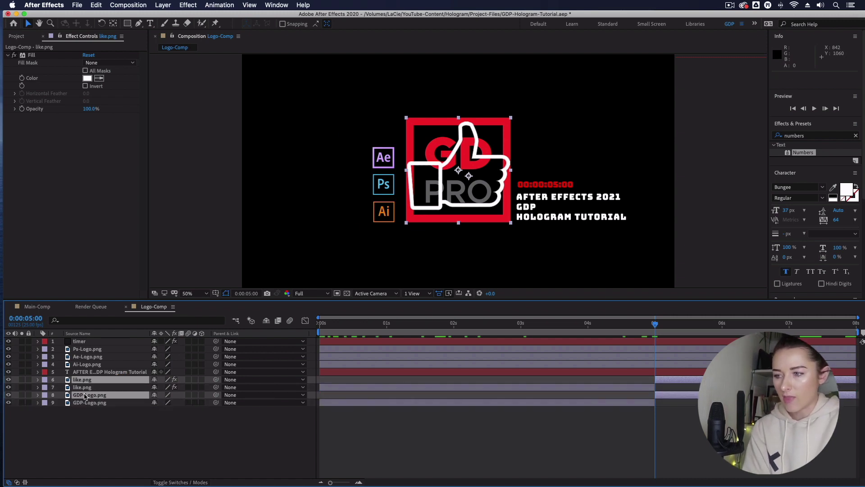
{"action": "left_click_drag", "start_coordinate": [84, 399], "coordinate": [87, 386]}
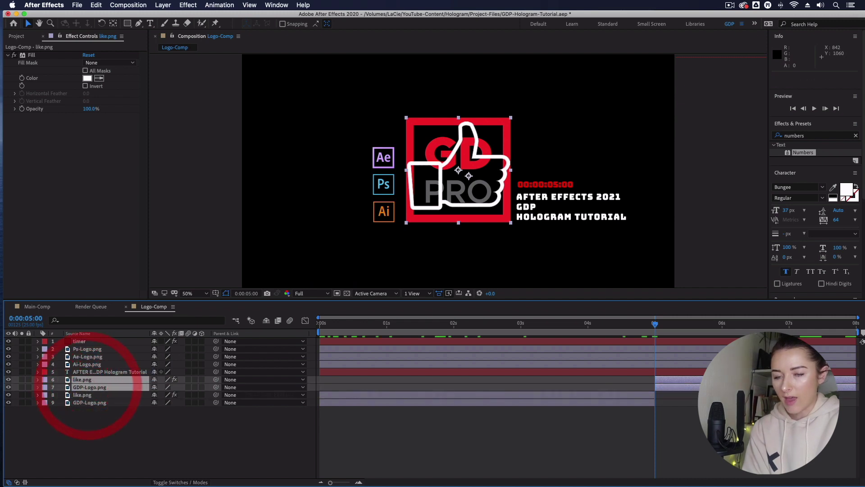
Step: Delete the GDP-Logo.png segment after 5 seconds and the like.png segment before 5 seconds
{"action": "left_click", "coordinate": [679, 437]}
{"action": "left_click", "coordinate": [678, 387]}
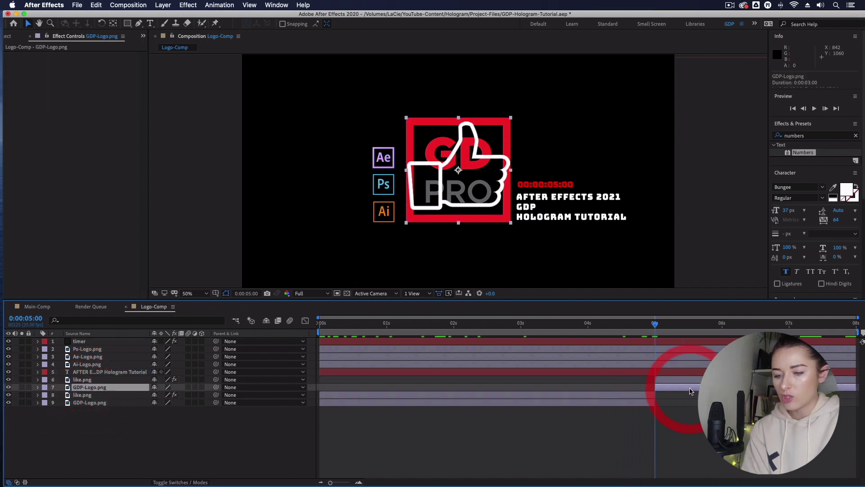
{"action": "key", "text": "Delete"}
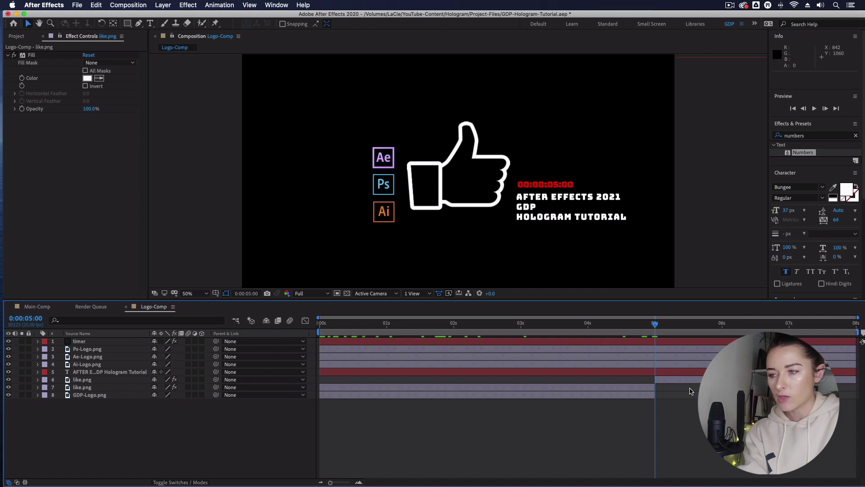
{"action": "left_click", "coordinate": [503, 388]}
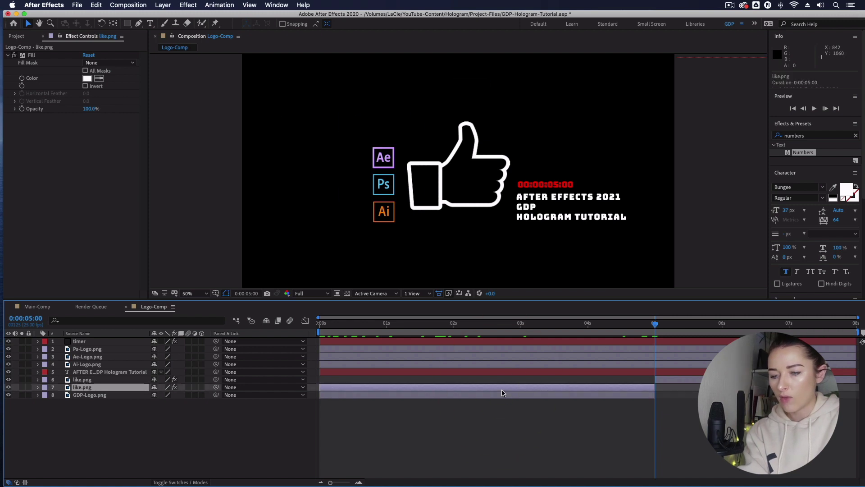
{"action": "key", "text": "Delete"}
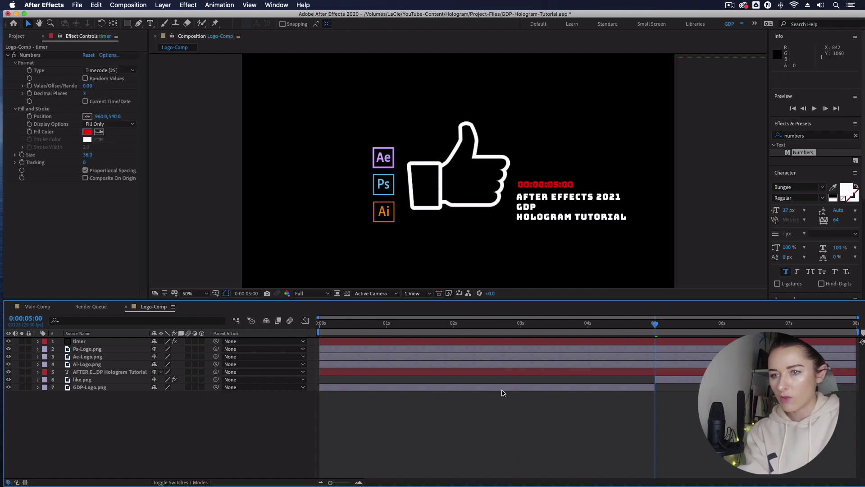
Step: At 0:00:05:21, lower the thumbs-up graphic to align with the text's bottom and nudge the timer to about position 1458, 582
{"action": "left_click_drag", "start_coordinate": [655, 325], "coordinate": [713, 345]}
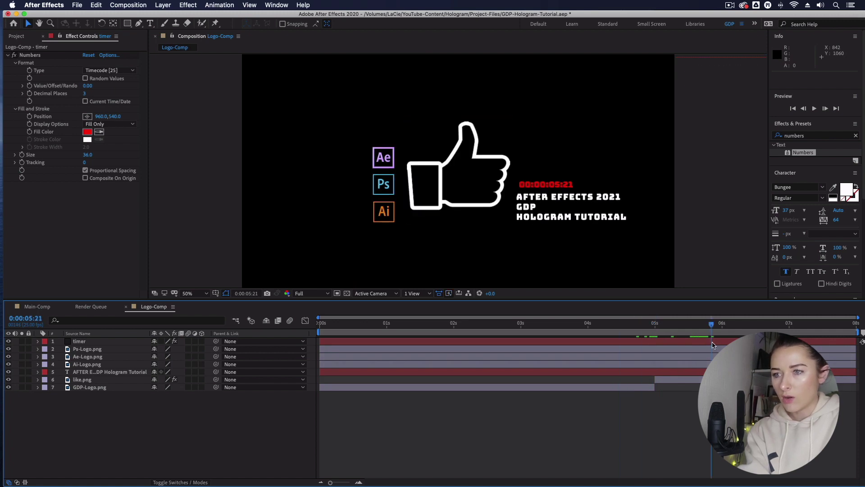
{"action": "left_click", "coordinate": [712, 345]}
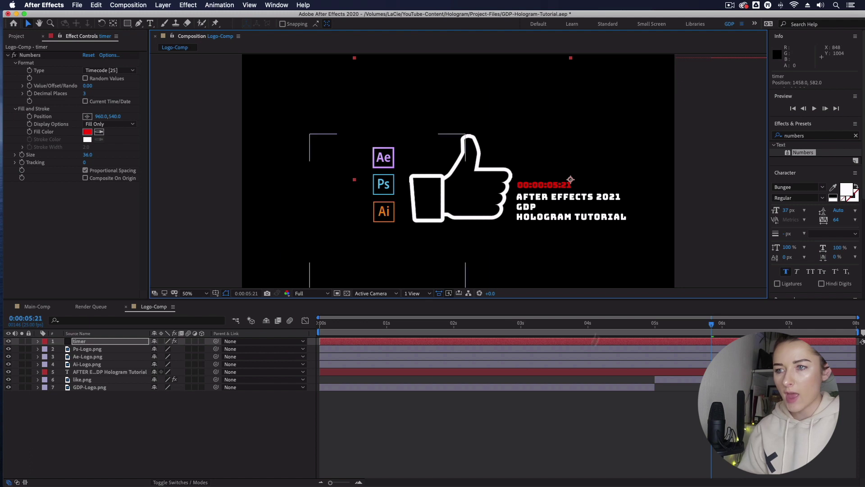
Step: Add Logo-Comp to Main-Comp as the top layer, above Null 1
{"action": "left_click", "coordinate": [45, 306]}
{"action": "left_click", "coordinate": [174, 396]}
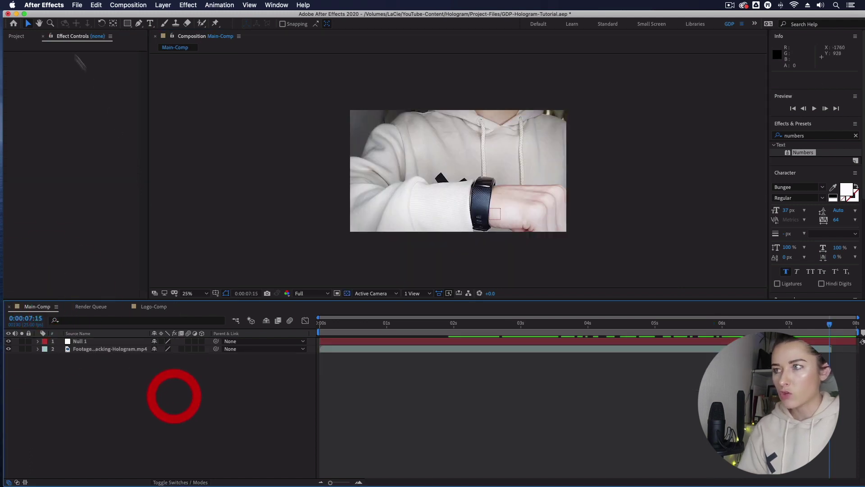
{"action": "left_click", "coordinate": [18, 37]}
{"action": "left_click", "coordinate": [61, 170]}
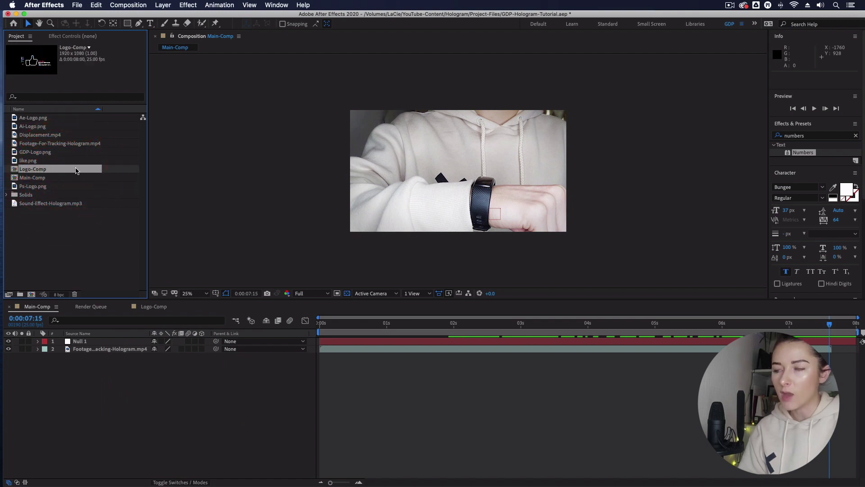
{"action": "left_click_drag", "start_coordinate": [75, 170], "coordinate": [86, 341]}
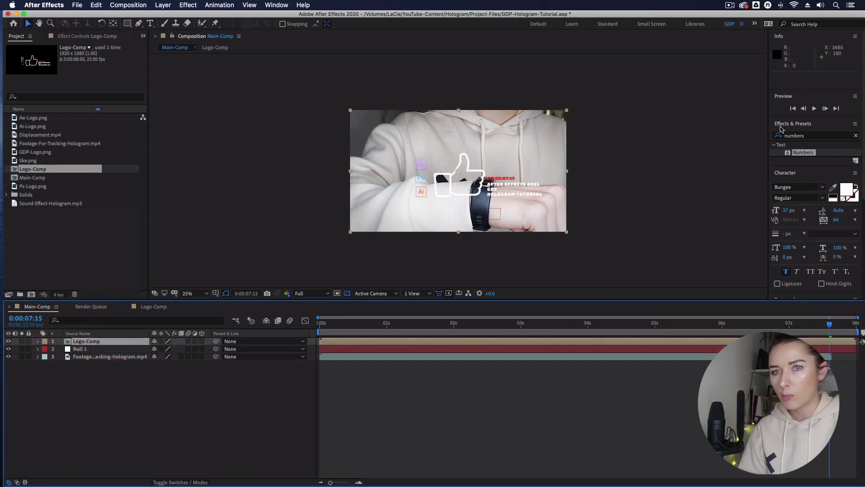
Step: Apply the Fill effect to the Logo-Comp layer in Main-Comp and set its color to white
{"action": "left_click", "coordinate": [814, 128]}
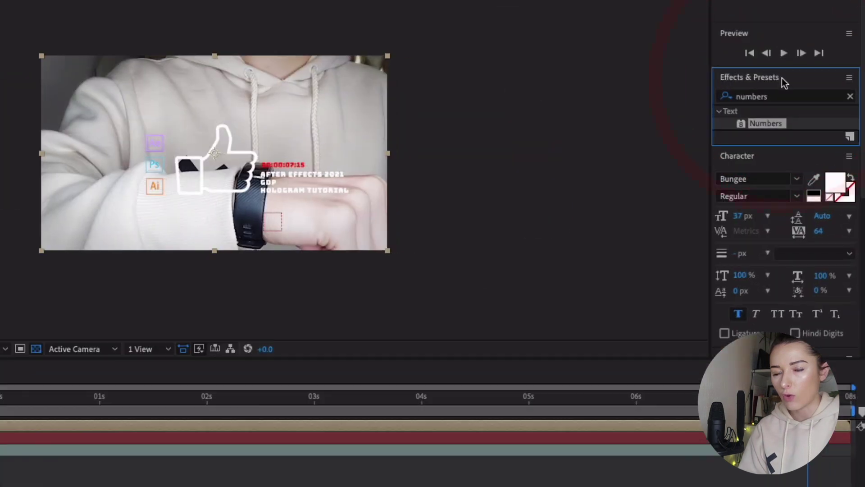
{"action": "double_click", "coordinate": [782, 96]}
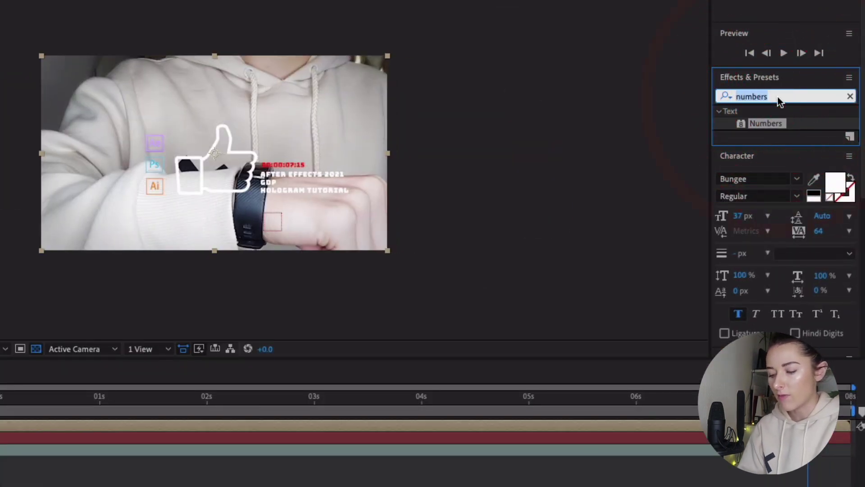
{"action": "type", "text": "fill"}
{"action": "left_click_drag", "start_coordinate": [774, 187], "coordinate": [260, 424]}
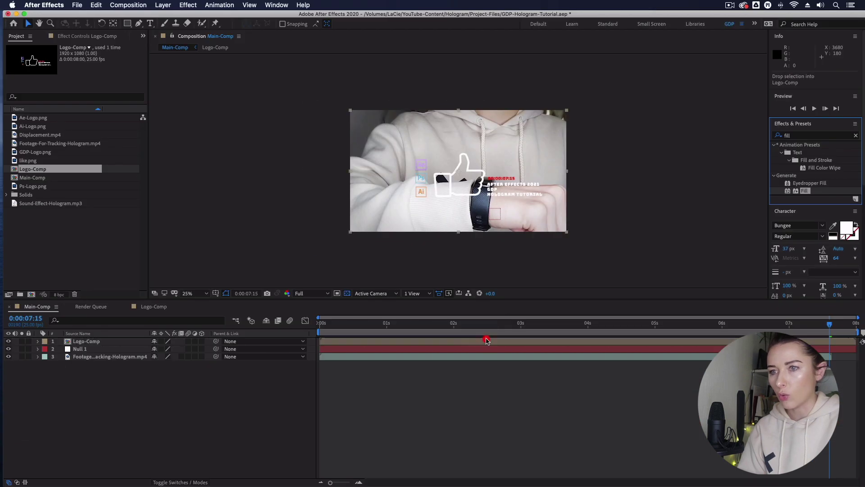
{"action": "left_click_drag", "start_coordinate": [487, 340], "coordinate": [484, 342]}
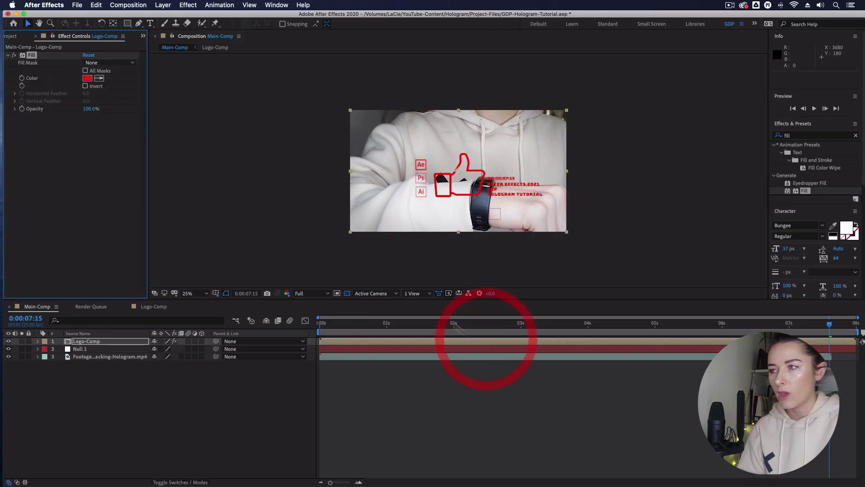
{"action": "left_click", "coordinate": [88, 81]}
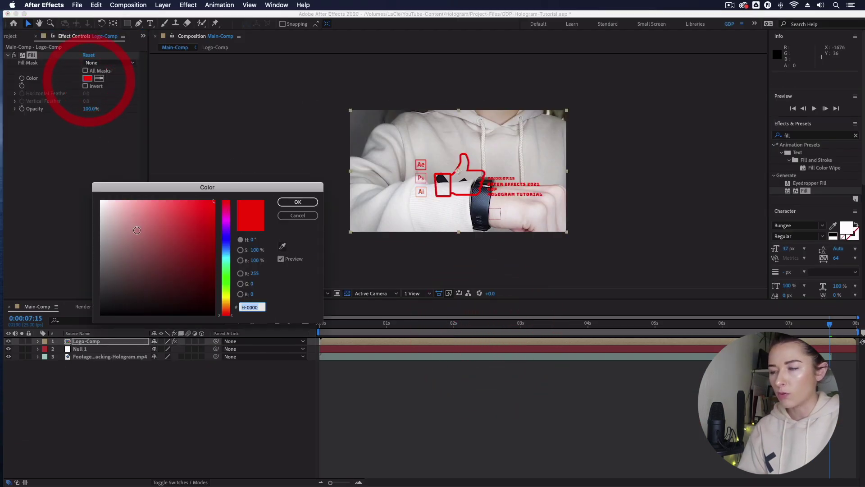
{"action": "left_click_drag", "start_coordinate": [108, 207], "coordinate": [74, 169]}
{"action": "left_click", "coordinate": [298, 202]}
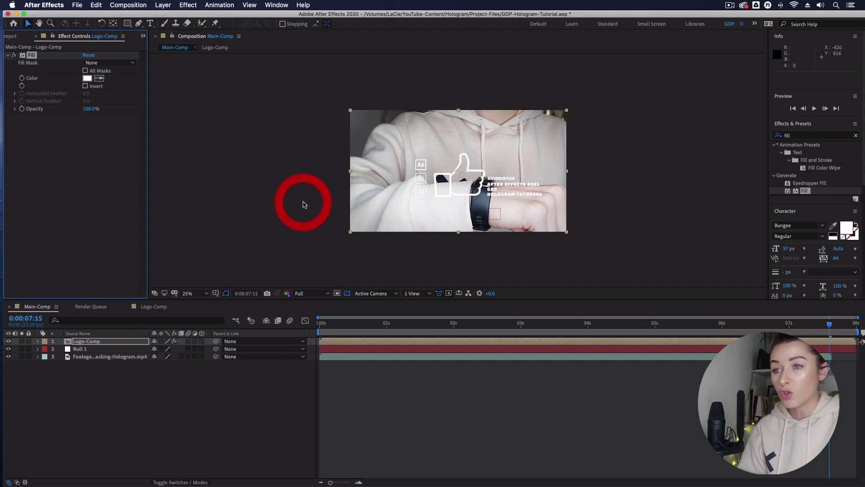
Step: Split the Logo-Comp layer at 0:00:02:00 and delete the segment before that time
{"action": "left_click_drag", "start_coordinate": [388, 323], "coordinate": [453, 341]}
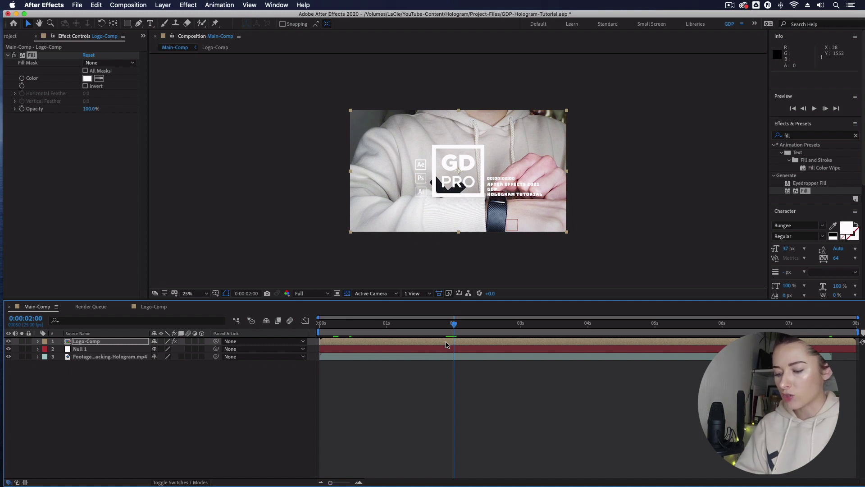
{"action": "left_click", "coordinate": [443, 347]}
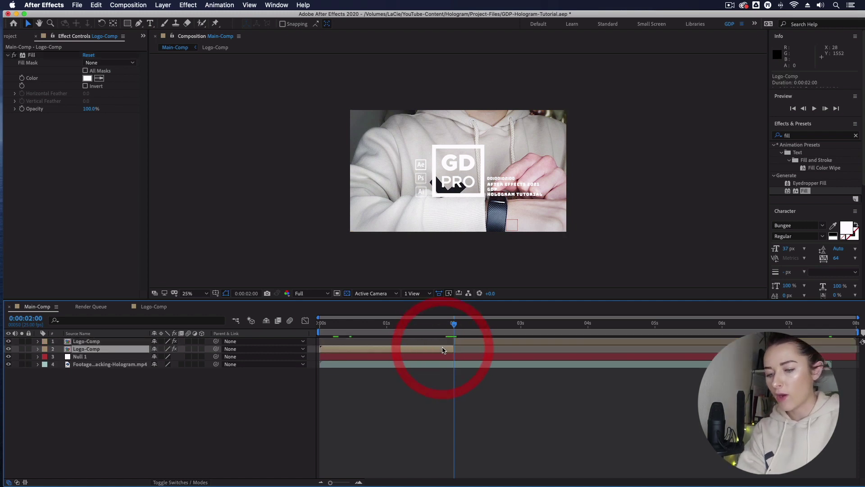
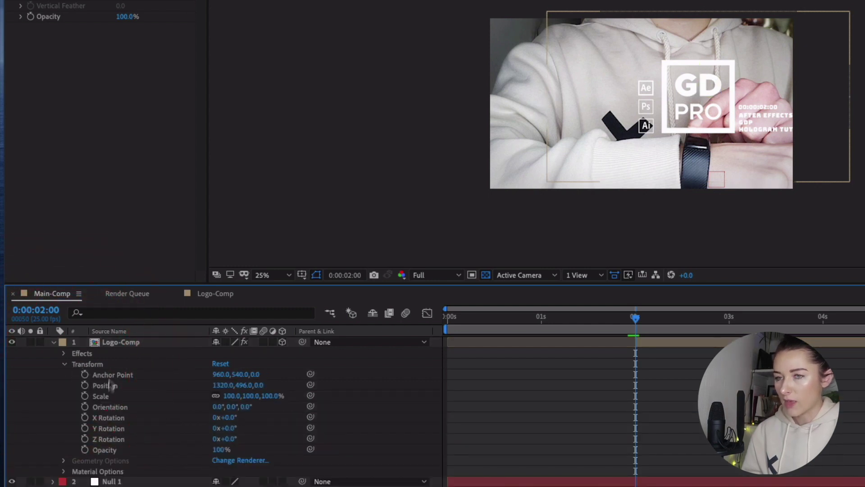
Step: Rotate the 3D Logo-Comp layer to X 10°, Y 6° and Z 4°, and raise it to about position 1326, 410, -16
{"action": "left_click_drag", "start_coordinate": [234, 418], "coordinate": [235, 439]}
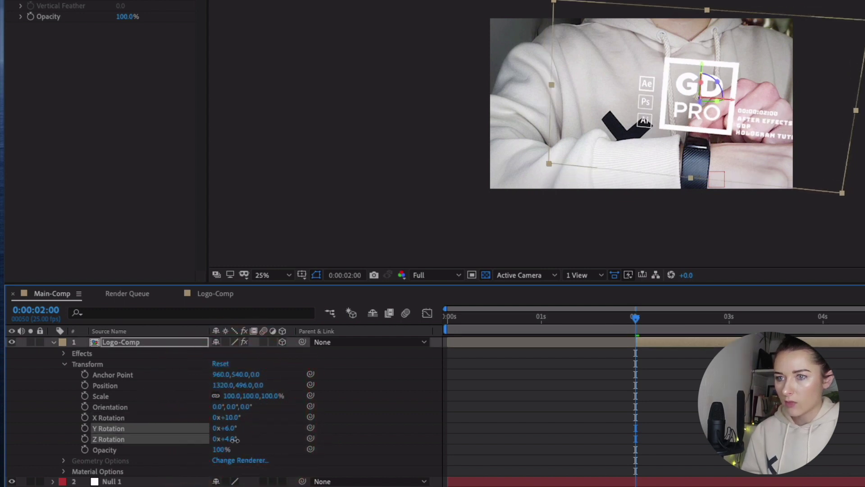
{"action": "left_click_drag", "start_coordinate": [702, 65], "coordinate": [701, 49]}
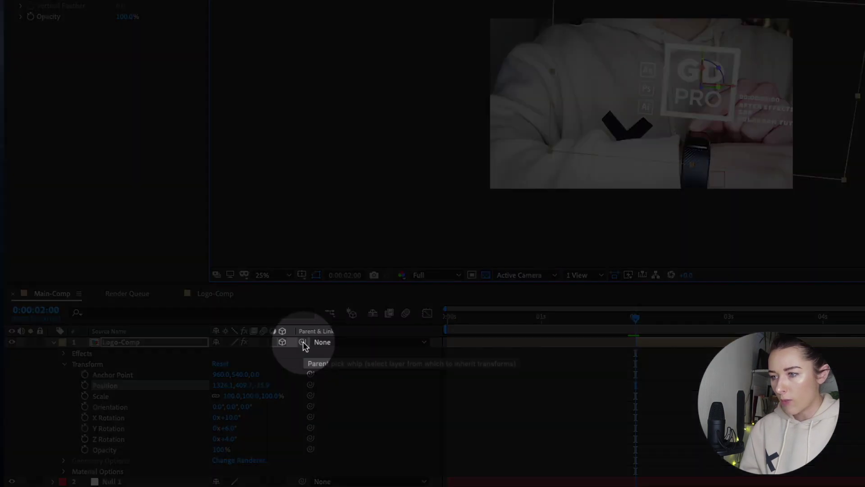
Step: Parent Logo-Comp to Null 1 and check how it follows the wrist through to about 0:00:07:14
{"action": "left_click_drag", "start_coordinate": [303, 342], "coordinate": [273, 397]}
{"action": "left_click_drag", "start_coordinate": [247, 427], "coordinate": [171, 479]}
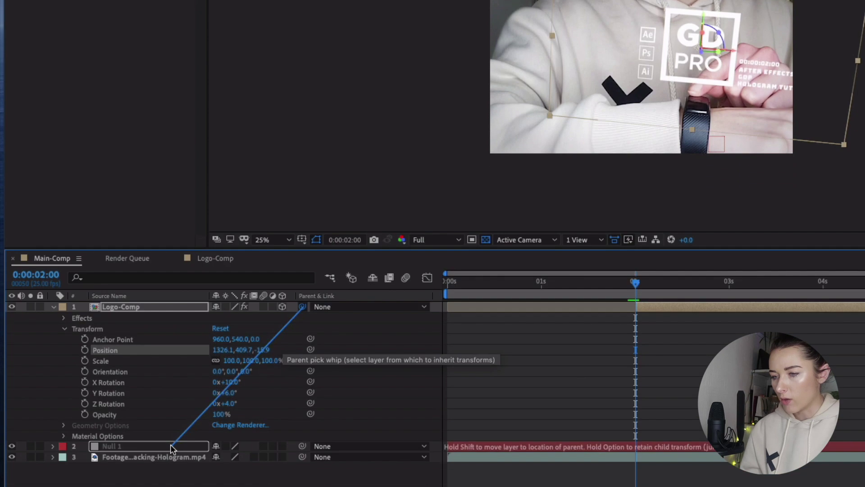
{"action": "left_click_drag", "start_coordinate": [170, 444], "coordinate": [170, 444]}
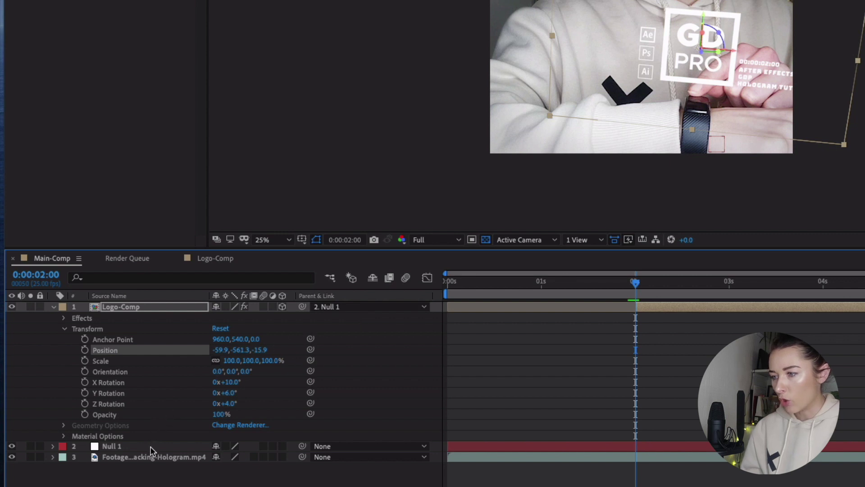
{"action": "left_click_drag", "start_coordinate": [637, 287], "coordinate": [773, 304]}
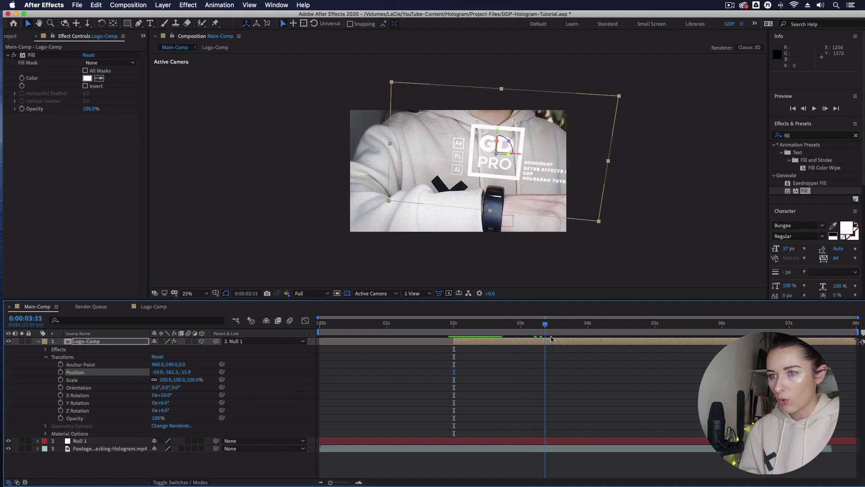
{"action": "left_click_drag", "start_coordinate": [550, 339], "coordinate": [777, 355]}
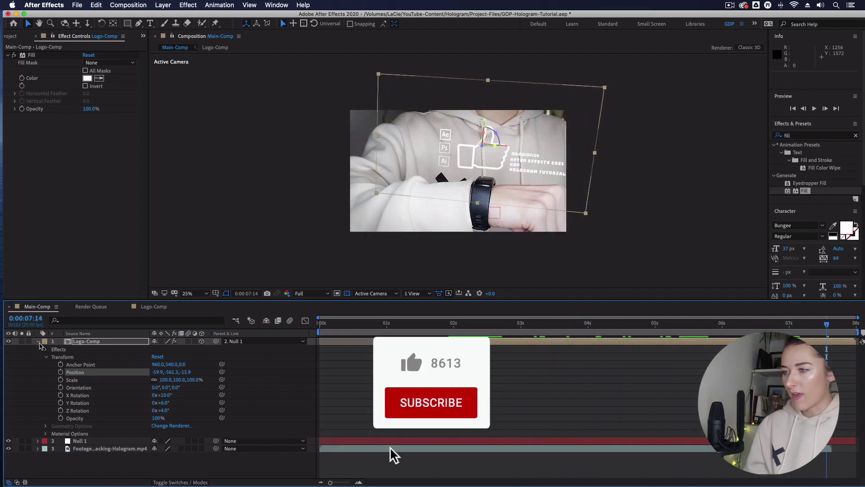
{"action": "key", "text": "u"}
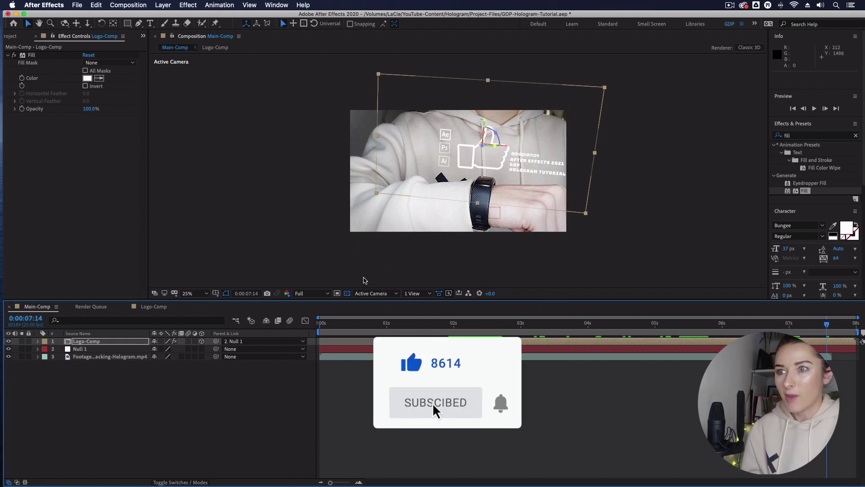
Step: Apply the Stylize Glow effect to the Logo-Comp layer
{"action": "left_click", "coordinate": [530, 421]}
{"action": "left_click", "coordinate": [523, 341]}
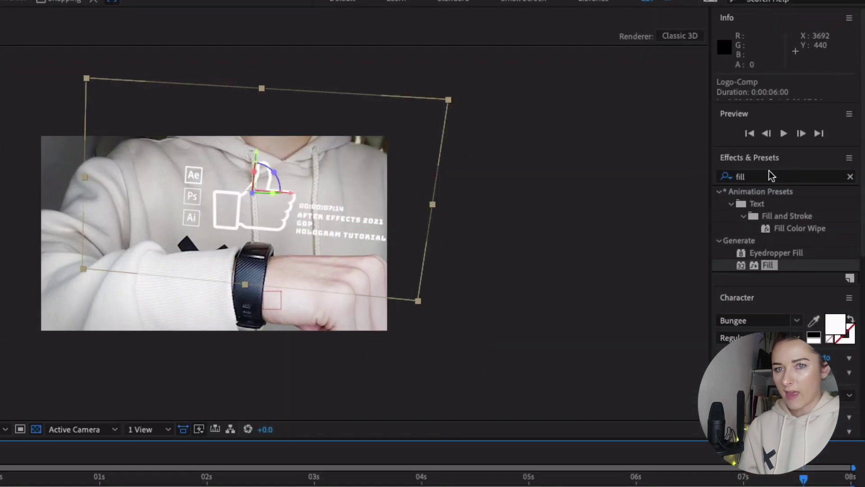
{"action": "left_click", "coordinate": [805, 134]}
{"action": "type", "text": "glow"}
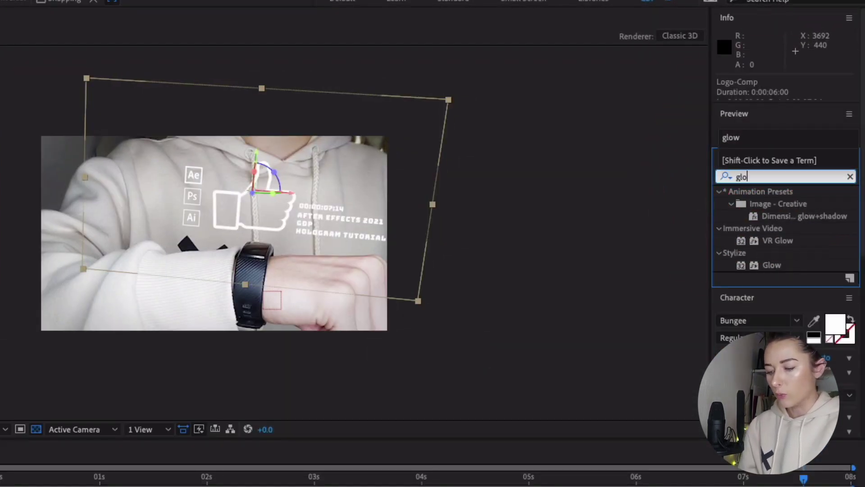
{"action": "left_click", "coordinate": [771, 265]}
{"action": "left_click_drag", "start_coordinate": [771, 266], "coordinate": [270, 202]}
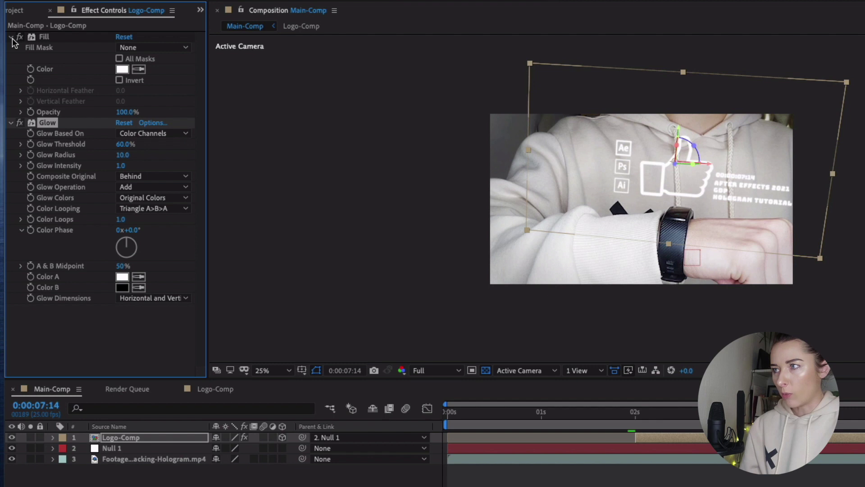
Step: Set the Glow Threshold to 85% and the Glow Radius to 45 on Logo-Comp
{"action": "left_click", "coordinate": [10, 37]}
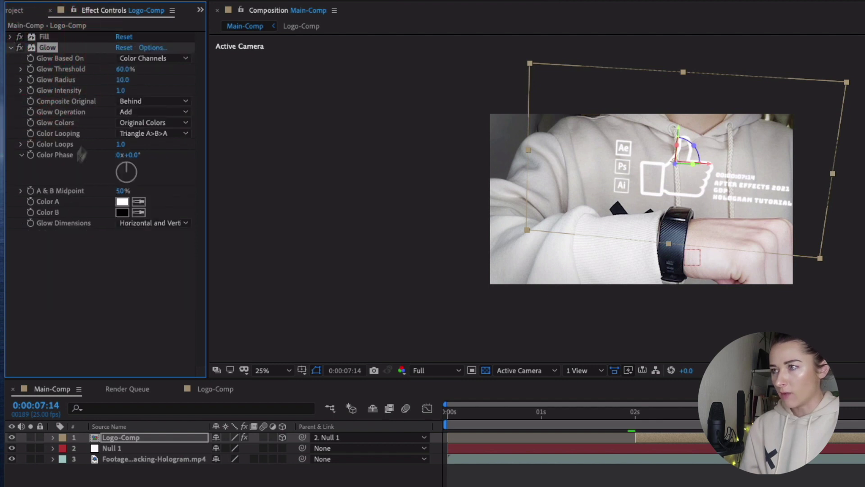
{"action": "left_click", "coordinate": [123, 70]}
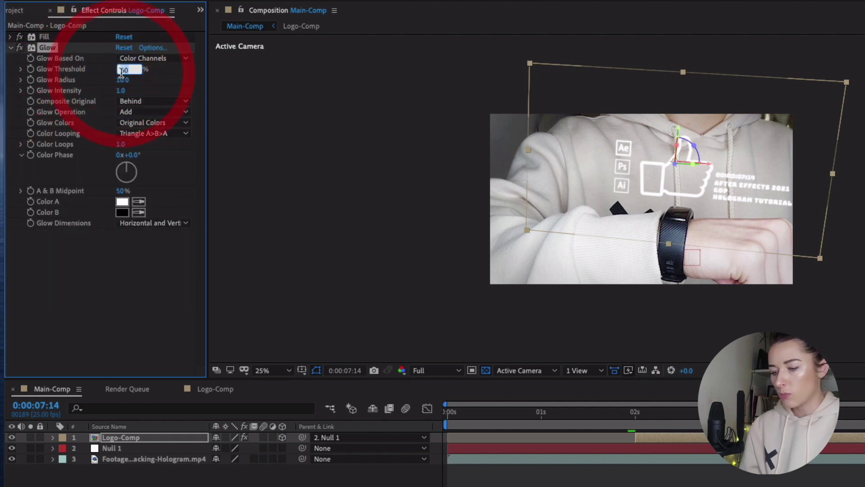
{"action": "type", "text": "85"}
{"action": "left_click", "coordinate": [119, 79]}
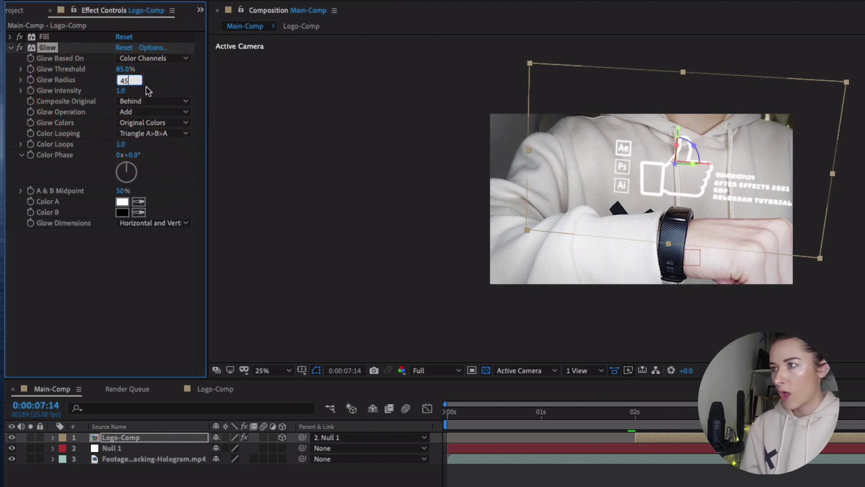
{"action": "key", "text": "Return"}
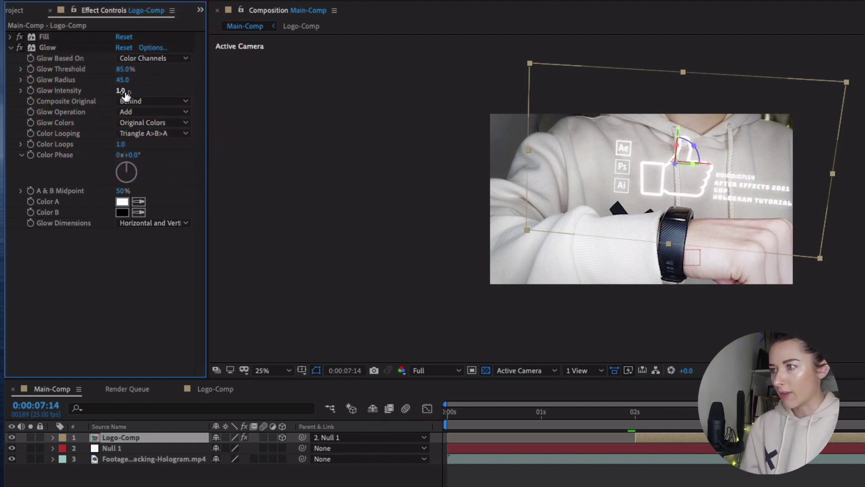
Step: Switch the Glow Colors to A & B Colors and set Color B to turquoise (13CDCD)
{"action": "left_click", "coordinate": [164, 122]}
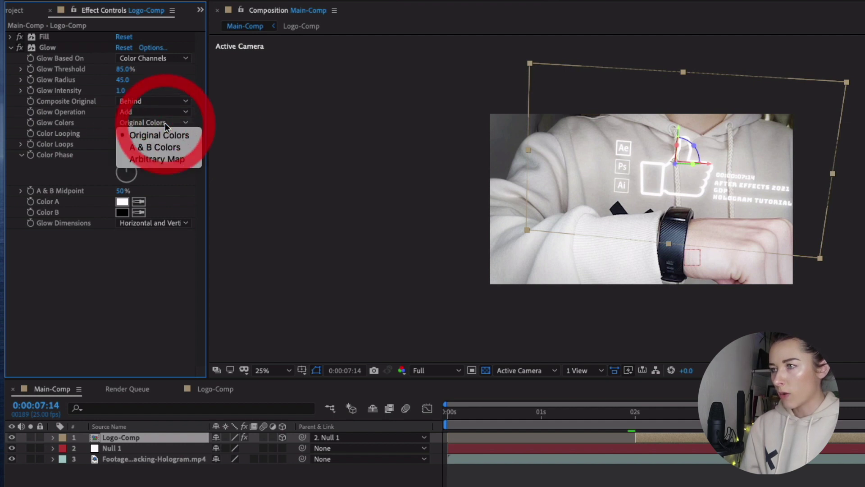
{"action": "left_click", "coordinate": [169, 146]}
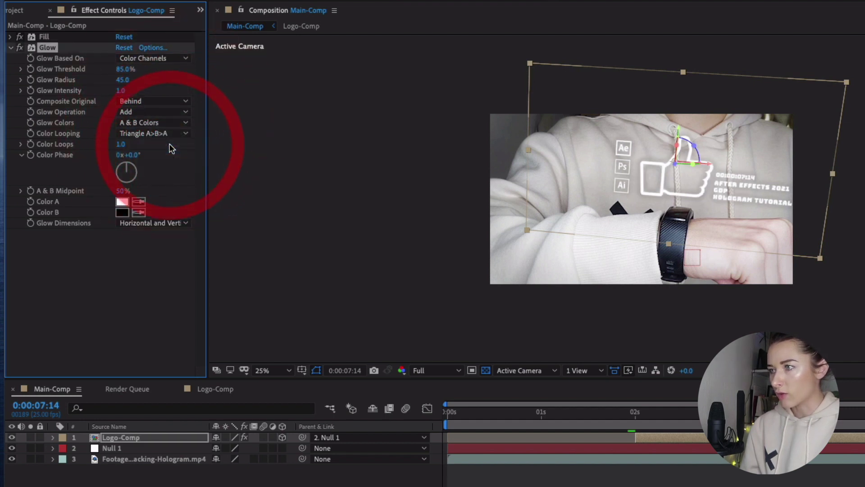
{"action": "left_click", "coordinate": [122, 212]}
{"action": "left_click", "coordinate": [317, 319]}
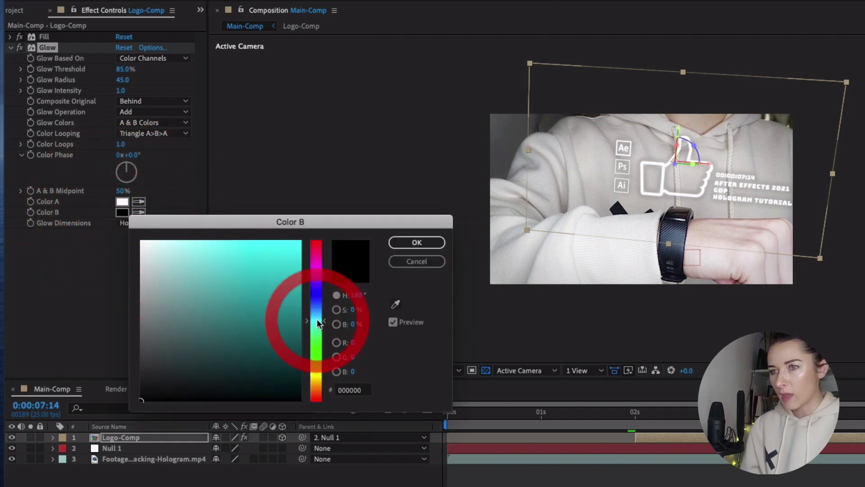
{"action": "left_click", "coordinate": [287, 272]}
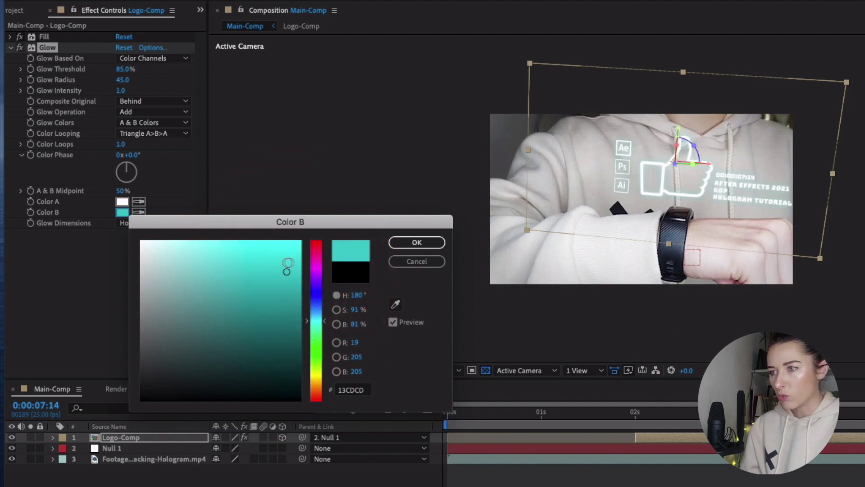
{"action": "left_click", "coordinate": [417, 242]}
{"action": "left_click", "coordinate": [10, 48]}
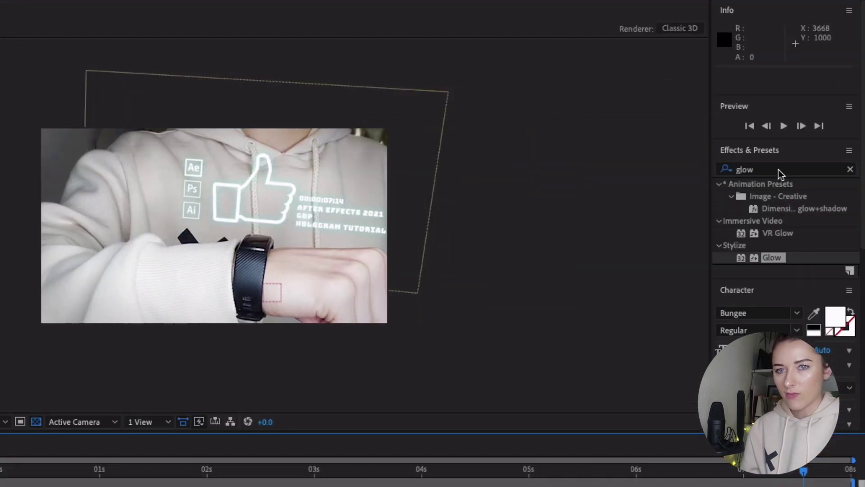
Step: Apply the Venetian Blinds transition effect to the Logo-Comp layer
{"action": "double_click", "coordinate": [780, 173]}
{"action": "type", "text": "venetian"}
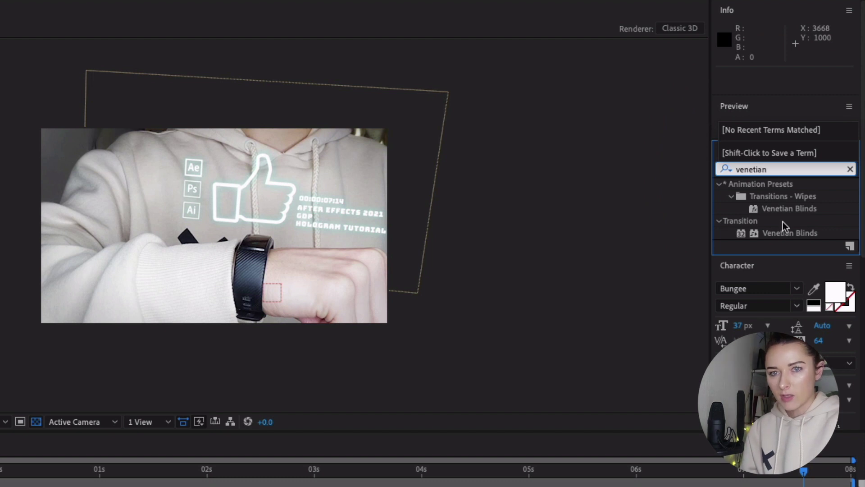
{"action": "left_click_drag", "start_coordinate": [786, 236], "coordinate": [474, 486]}
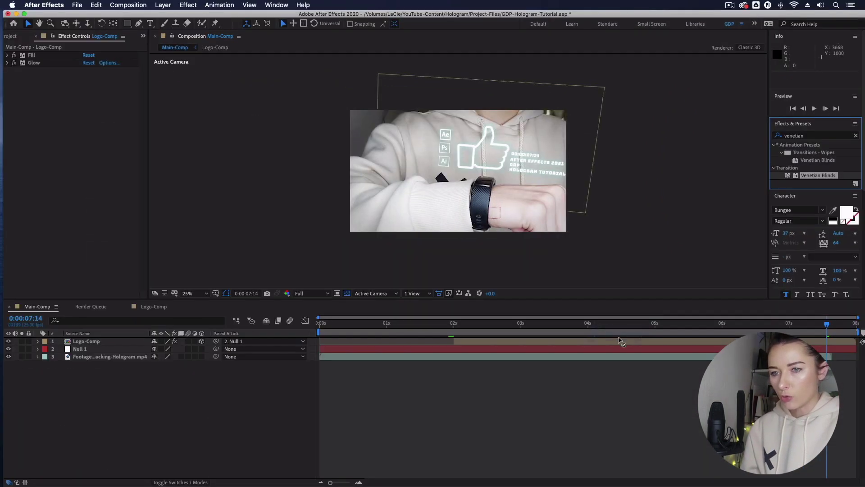
{"action": "left_click_drag", "start_coordinate": [620, 341], "coordinate": [622, 341]}
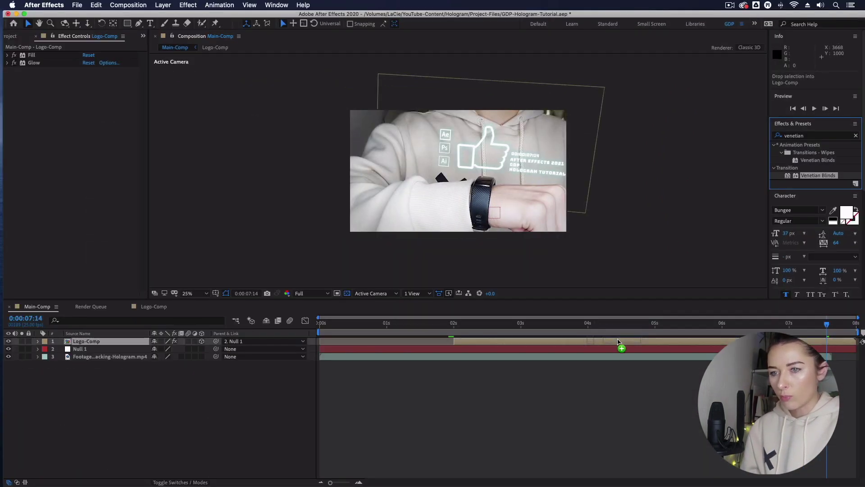
Step: Keyframe the Venetian Blinds Transition Completion at 100% on 0:00:02:00 and 10% on 0:00:02:13
{"action": "left_click", "coordinate": [453, 323]}
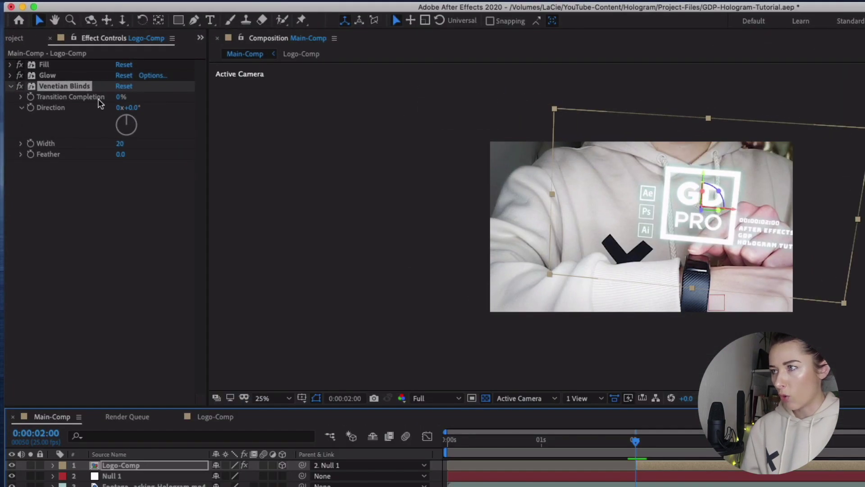
{"action": "left_click_drag", "start_coordinate": [121, 97], "coordinate": [182, 100]}
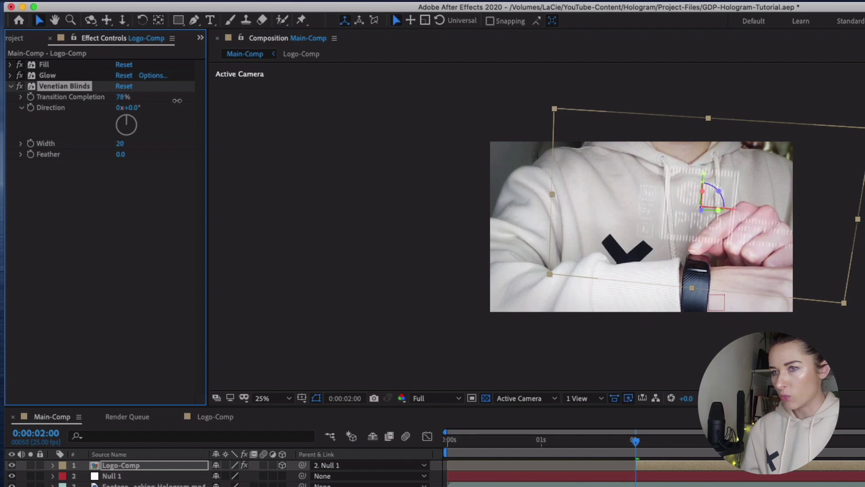
{"action": "left_click", "coordinate": [30, 97]}
{"action": "left_click_drag", "start_coordinate": [636, 453], "coordinate": [684, 453]}
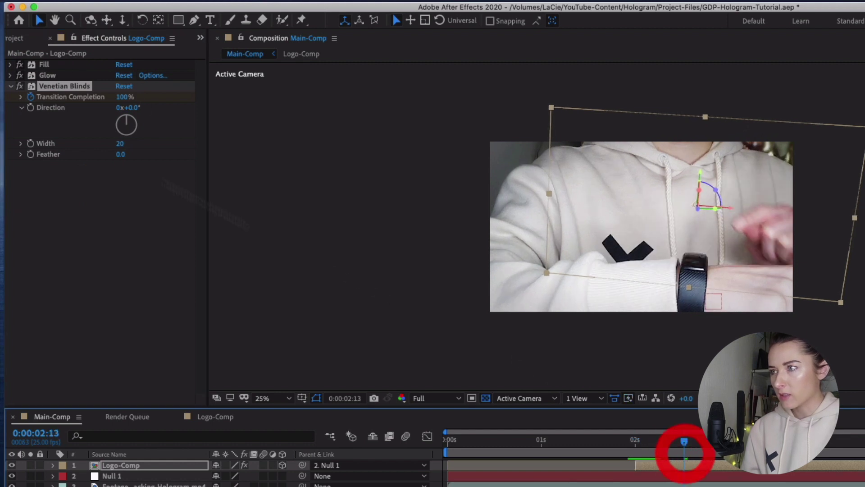
{"action": "left_click", "coordinate": [126, 97]}
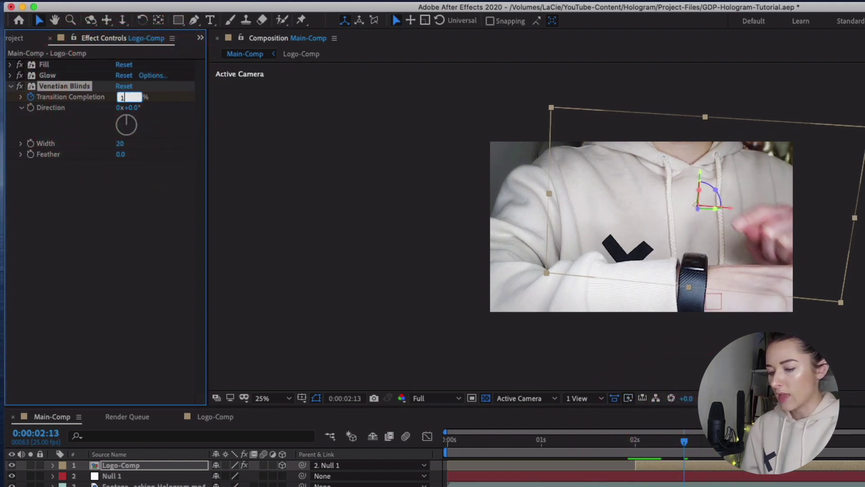
{"action": "type", "text": "10"}
{"action": "key", "text": "Return"}
{"action": "left_click_drag", "start_coordinate": [633, 441], "coordinate": [703, 443]}
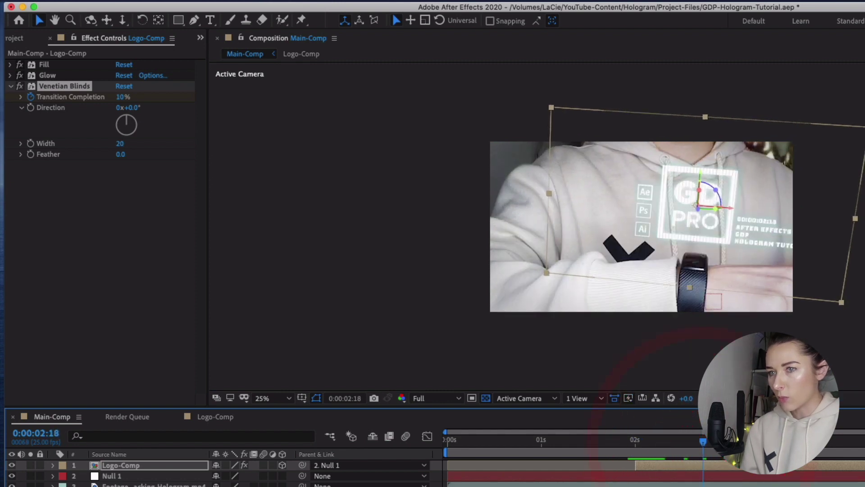
Step: Set the Venetian Blinds direction to 90° and width to 12, and inspect the lines on the logos up close
{"action": "left_click", "coordinate": [133, 108]}
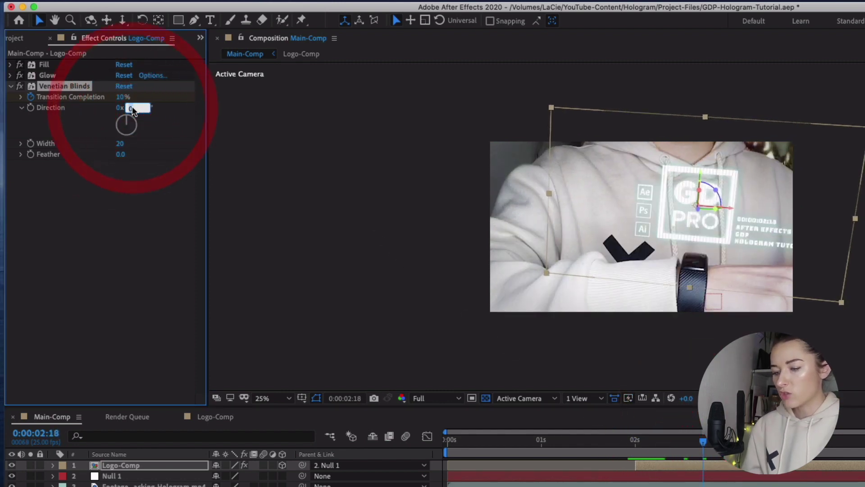
{"action": "type", "text": "90"}
{"action": "key", "text": "Return"}
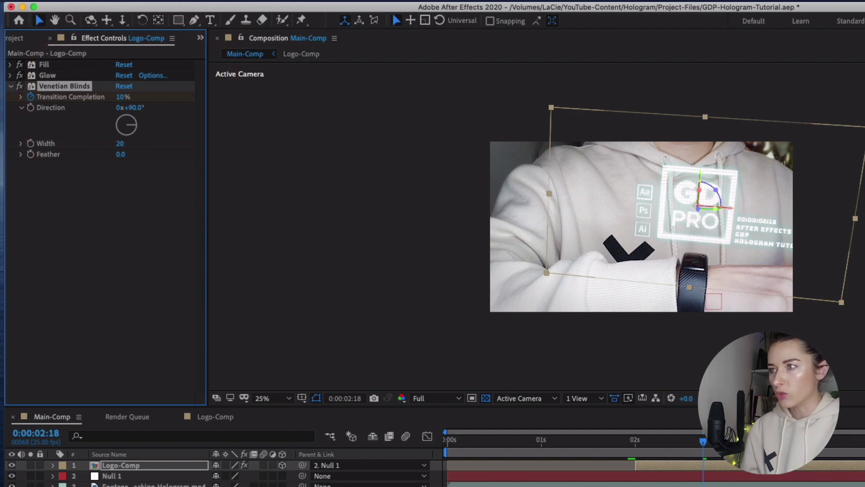
{"action": "left_click", "coordinate": [121, 143]}
{"action": "type", "text": "12"}
{"action": "key", "text": "Return"}
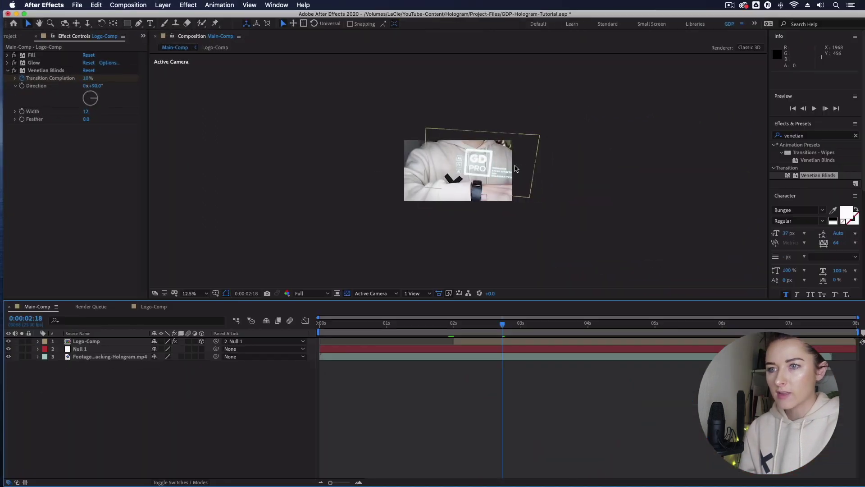
{"action": "scroll", "coordinate": [710, 228], "scroll_direction": "up", "scroll_amount": 4}
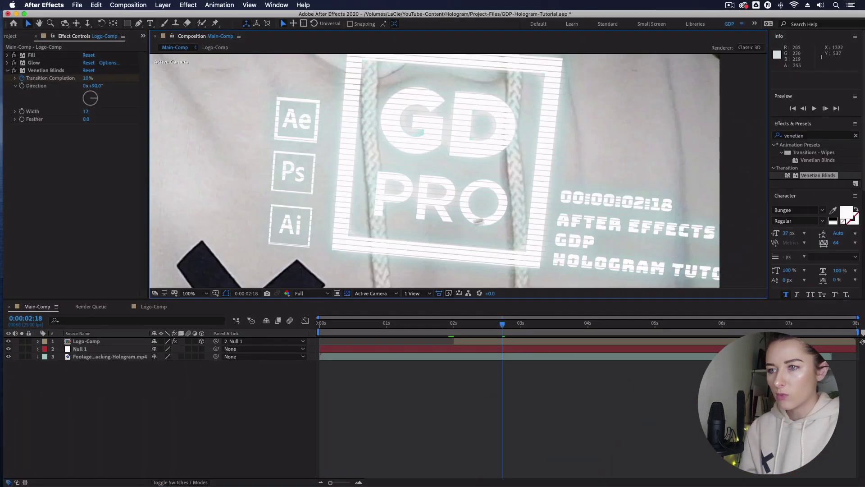
{"action": "scroll", "coordinate": [506, 201], "scroll_direction": "down", "scroll_amount": 4}
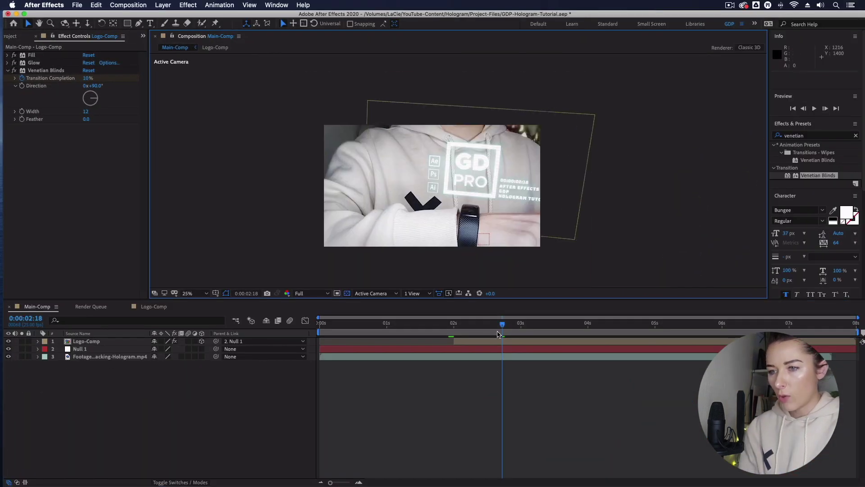
Step: Set the opacity of the Logo-Comp layer to 85%
{"action": "left_click", "coordinate": [510, 340]}
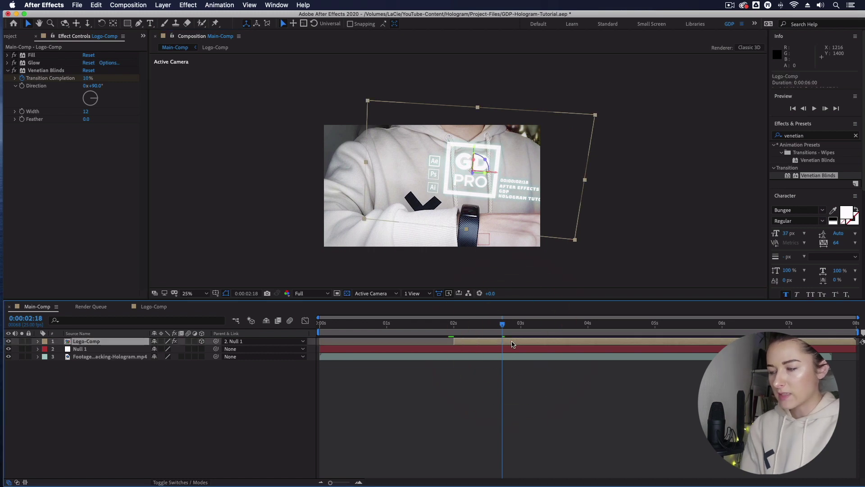
{"action": "key", "text": "t"}
{"action": "left_click", "coordinate": [159, 349]}
{"action": "key", "text": "Return"}
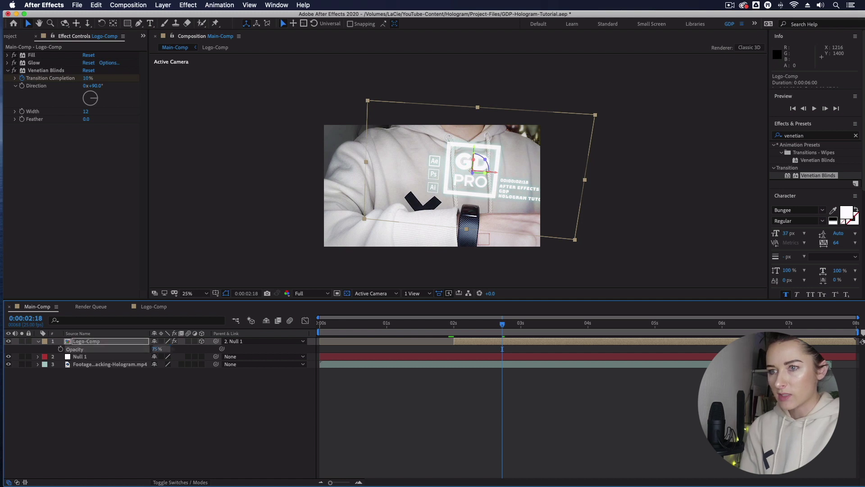
{"action": "left_click", "coordinate": [546, 391]}
Step: Add Displacement.mp4 to Main-Comp, preview it, and place it hidden beneath the footage layer
{"action": "mouse_move", "coordinate": [455, 327]}
{"action": "left_mouse_down"}
{"action": "mouse_move", "coordinate": [591, 329]}
{"action": "mouse_move", "coordinate": [450, 330]}
{"action": "left_mouse_up"}
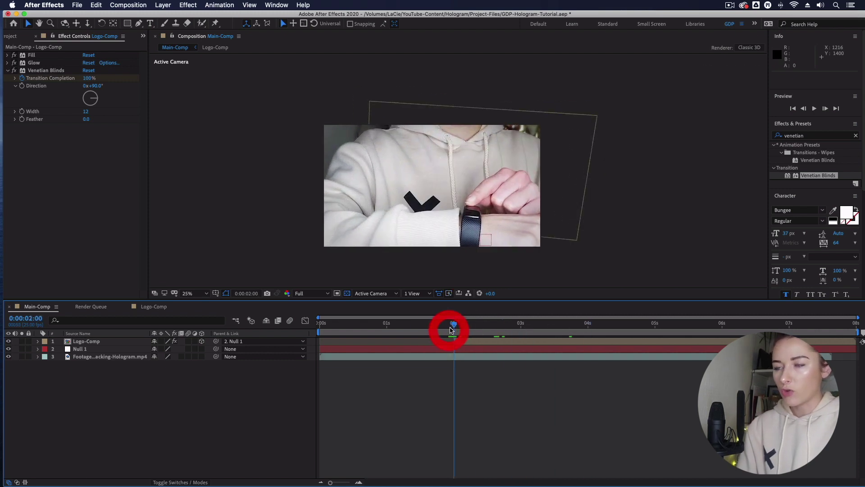
{"action": "left_click", "coordinate": [4, 36]}
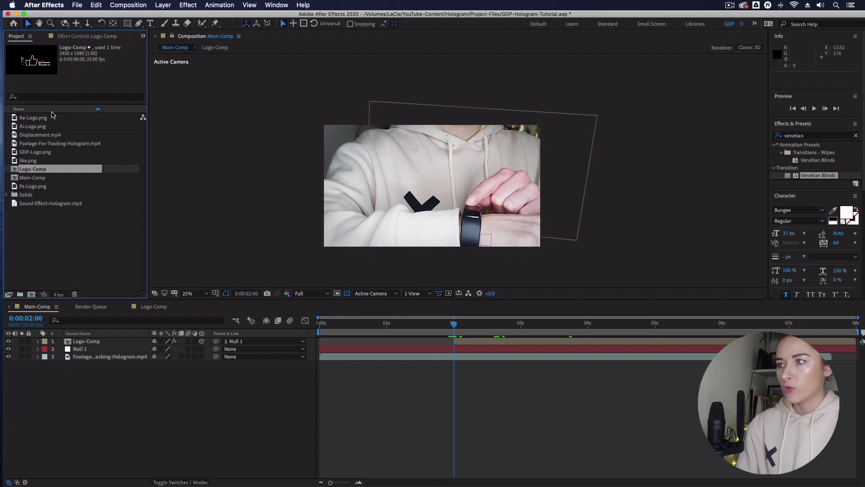
{"action": "left_click", "coordinate": [51, 135]}
{"action": "left_click_drag", "start_coordinate": [59, 138], "coordinate": [86, 345]}
{"action": "key", "text": "space"}
{"action": "key", "text": "space"}
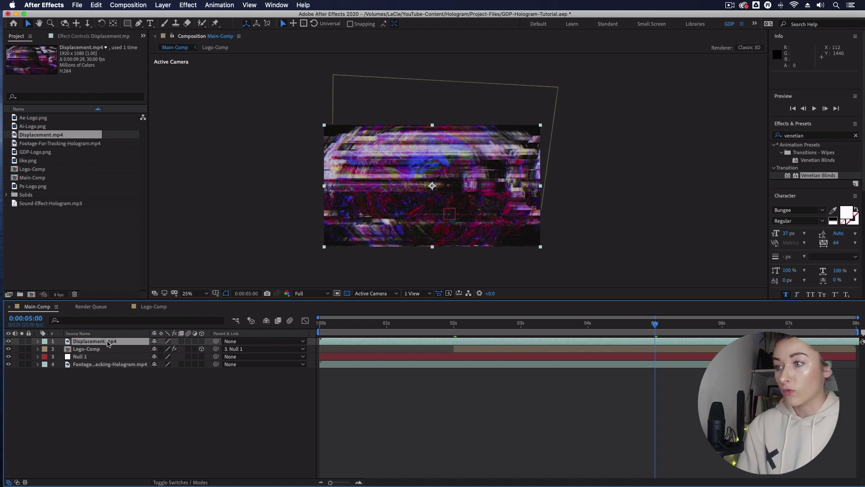
{"action": "left_click_drag", "start_coordinate": [108, 344], "coordinate": [107, 367]}
{"action": "left_click", "coordinate": [9, 364]}
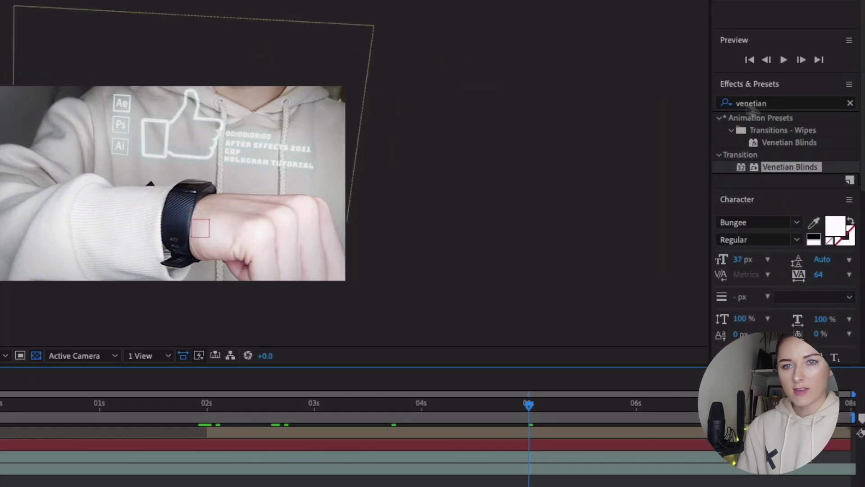
Step: Find the Displacement Map effect and apply it to the Logo-Comp layer
{"action": "left_click", "coordinate": [804, 135]}
{"action": "type", "text": "displace"}
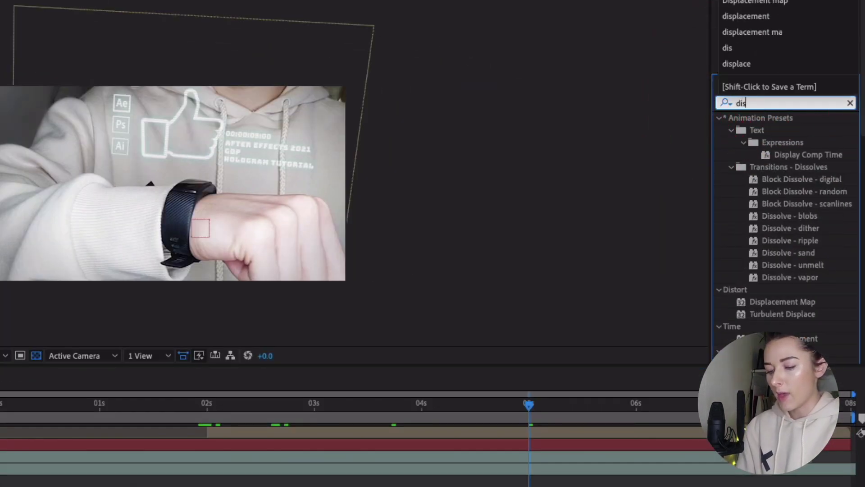
{"action": "left_click", "coordinate": [777, 129]}
{"action": "left_click_drag", "start_coordinate": [779, 130], "coordinate": [501, 383]}
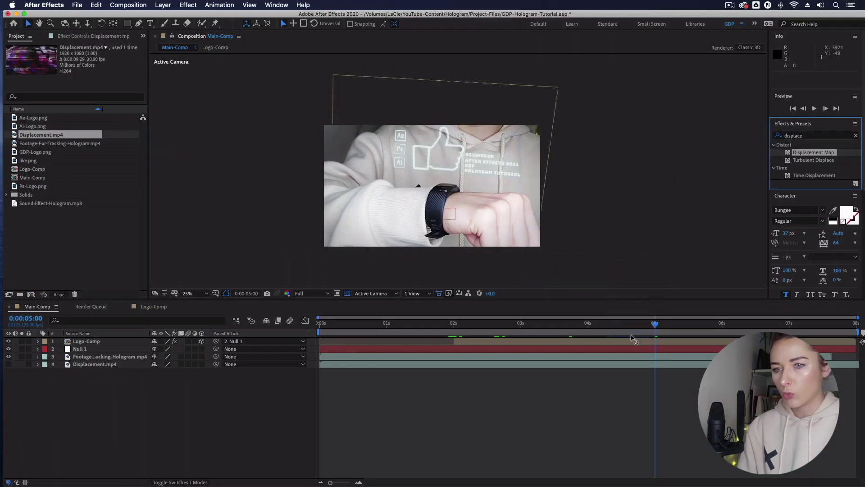
{"action": "left_click_drag", "start_coordinate": [633, 338], "coordinate": [633, 341]}
Step: Collapse the Fill, Glow and Venetian Blinds settings and choose Displacement.mp4 as the Displacement Map Layer
{"action": "left_click", "coordinate": [453, 325]}
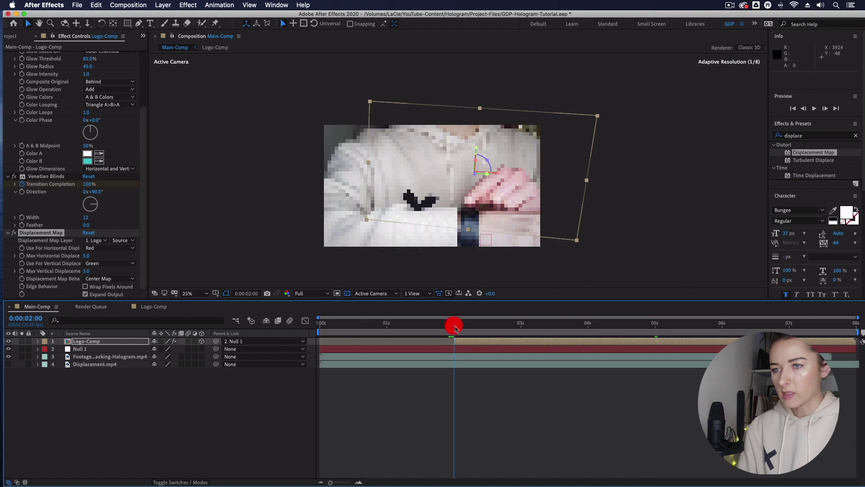
{"action": "left_click_drag", "start_coordinate": [143, 135], "coordinate": [144, 78]}
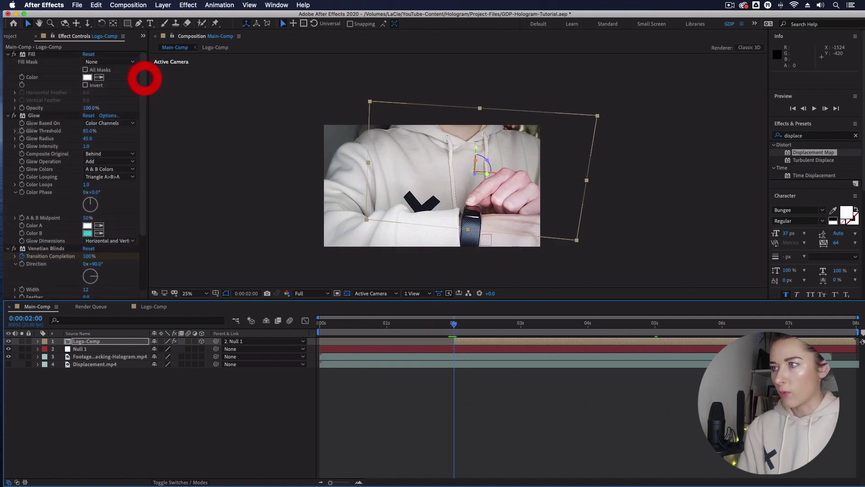
{"action": "left_click", "coordinate": [7, 115]}
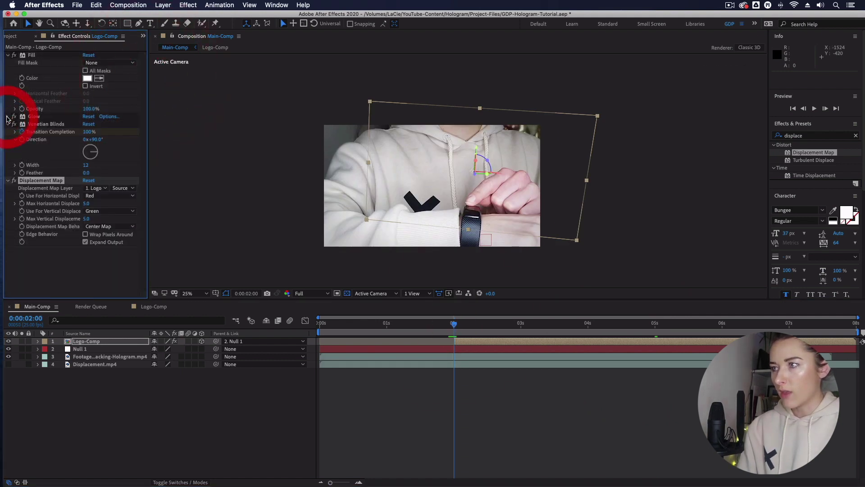
{"action": "left_click", "coordinate": [7, 56]}
{"action": "left_click", "coordinate": [8, 71]}
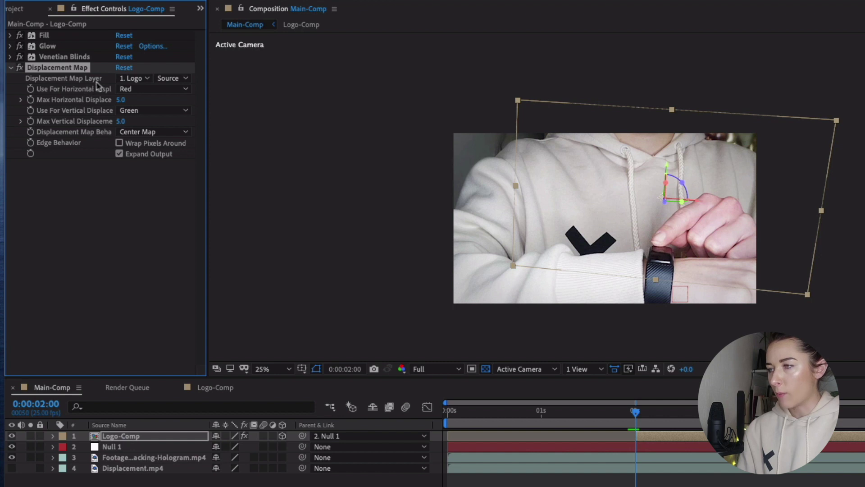
{"action": "left_click", "coordinate": [144, 79]}
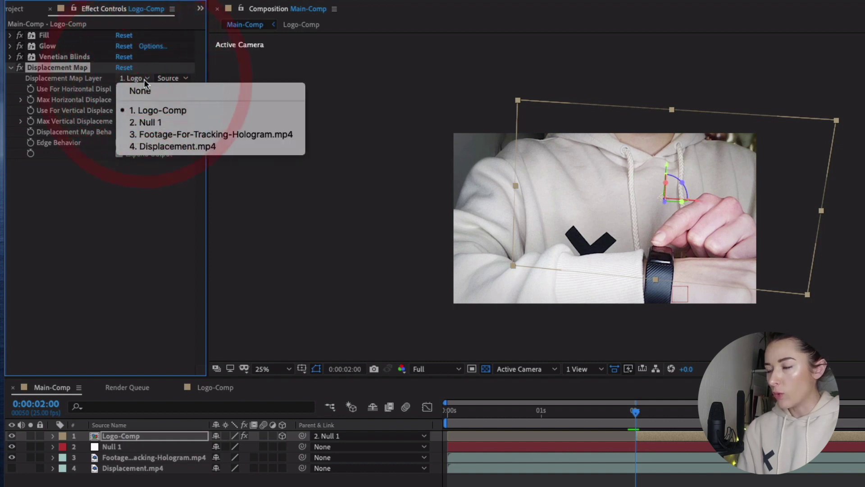
{"action": "left_click", "coordinate": [276, 148]}
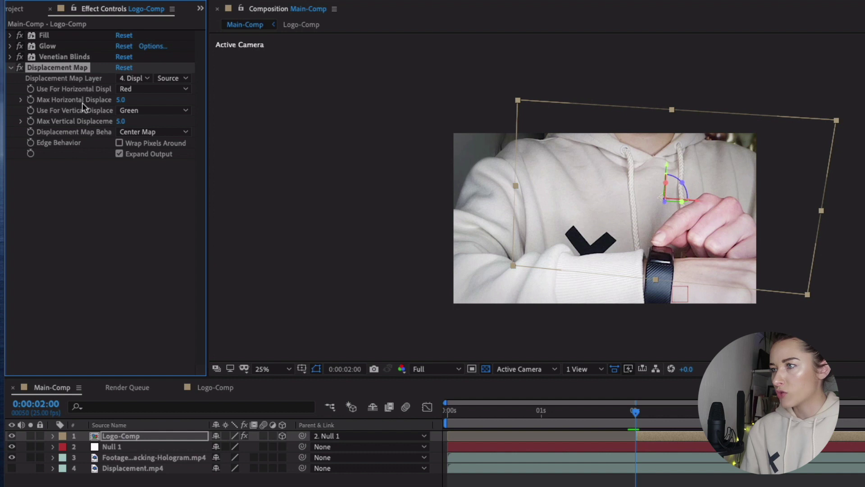
Step: Set the Displacement Map's Max Horizontal Displacement to 50 and preview the distortion
{"action": "left_click", "coordinate": [120, 100]}
{"action": "type", "text": "50"}
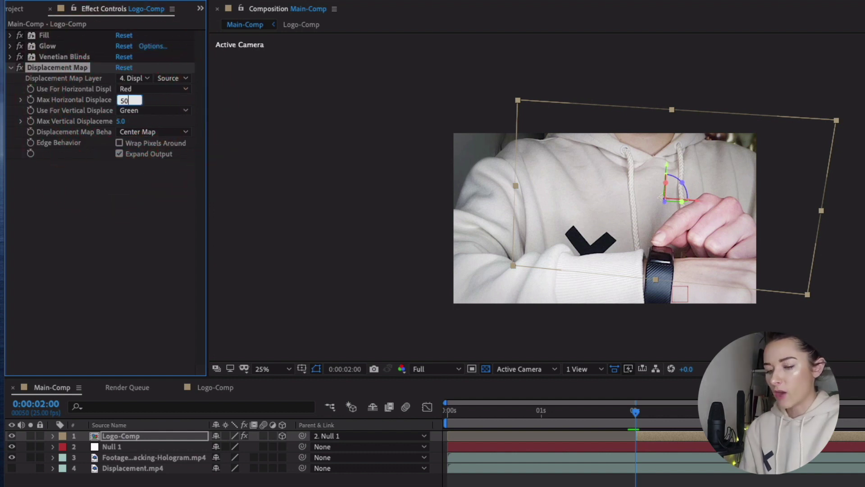
{"action": "key", "text": "Return"}
{"action": "key", "text": "space"}
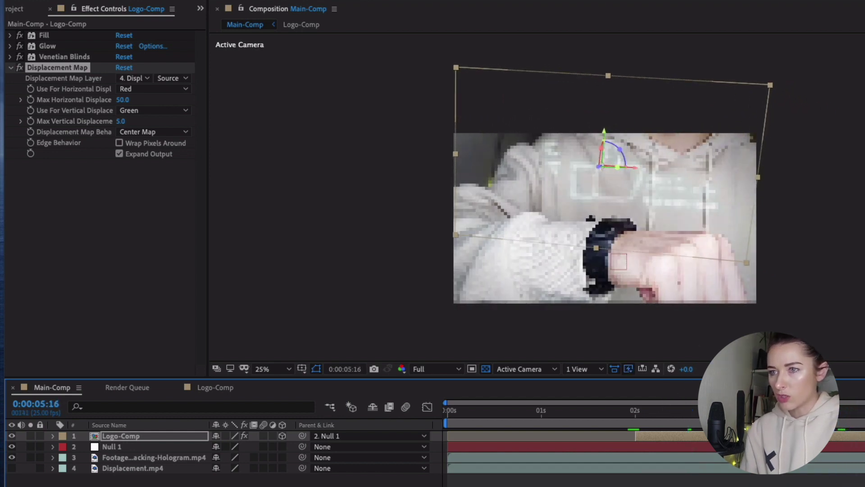
Step: Start keyframing Max Horizontal Displacement at 0:00:02:00 and play the composition from there
{"action": "left_click", "coordinate": [636, 411]}
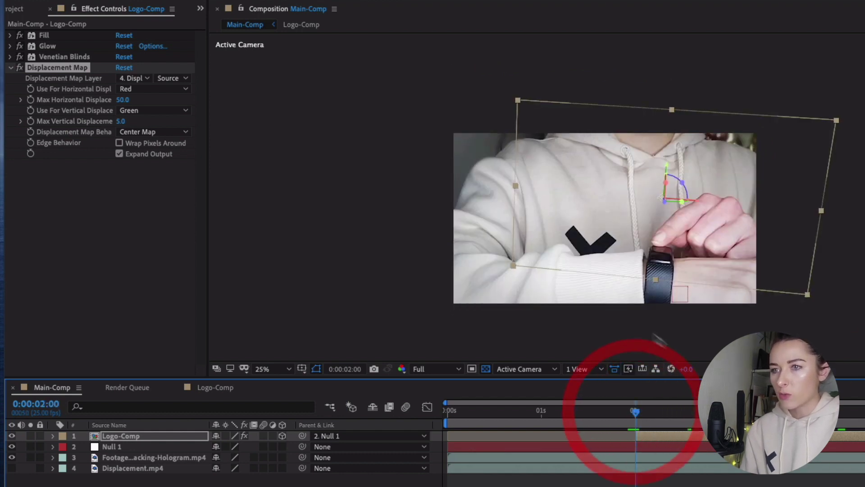
{"action": "left_click_drag", "start_coordinate": [635, 404], "coordinate": [636, 414]}
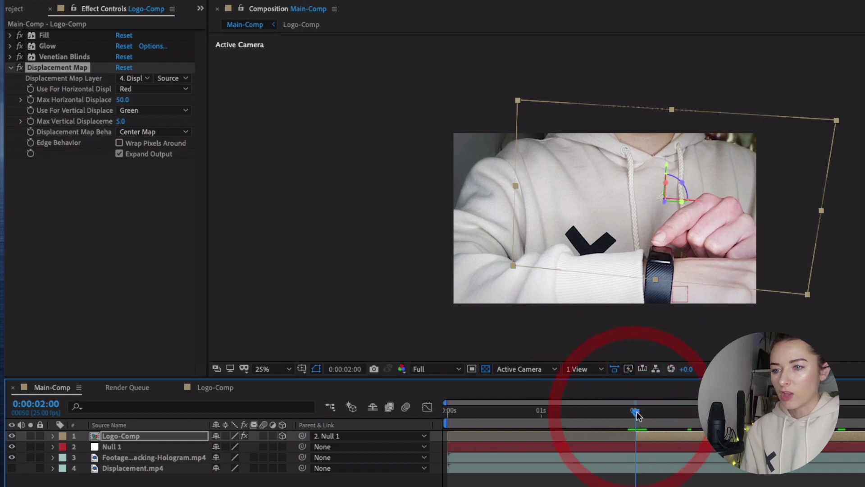
{"action": "left_click", "coordinate": [30, 100]}
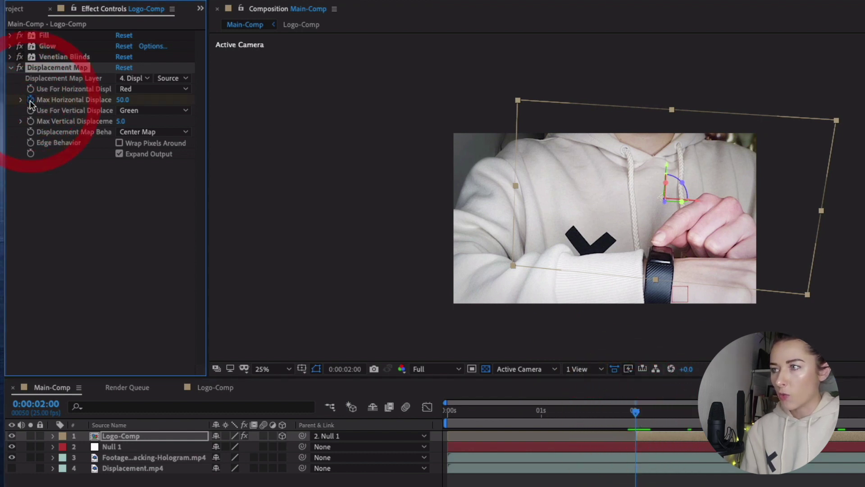
{"action": "key", "text": "space"}
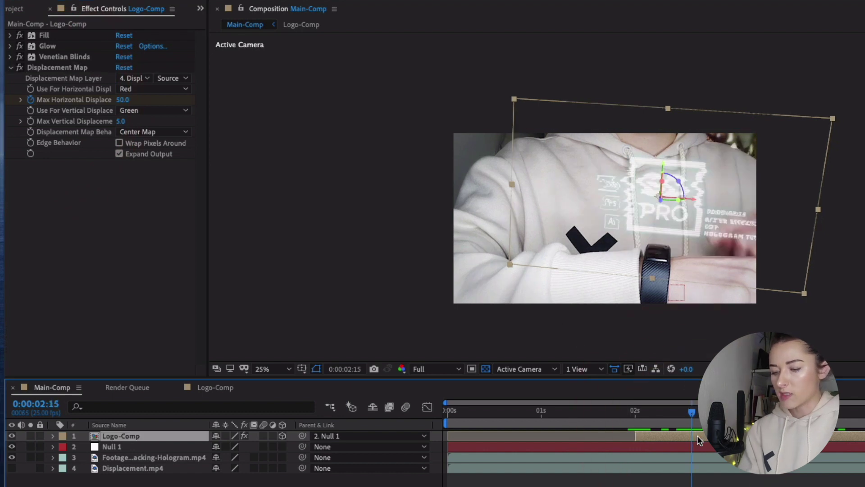
Step: Show Logo-Comp's keyframes and add a Max Horizontal Displacement keyframe at 0:00:02:13, aligned with the second Venetian Blinds keyframe
{"action": "key", "text": "u"}
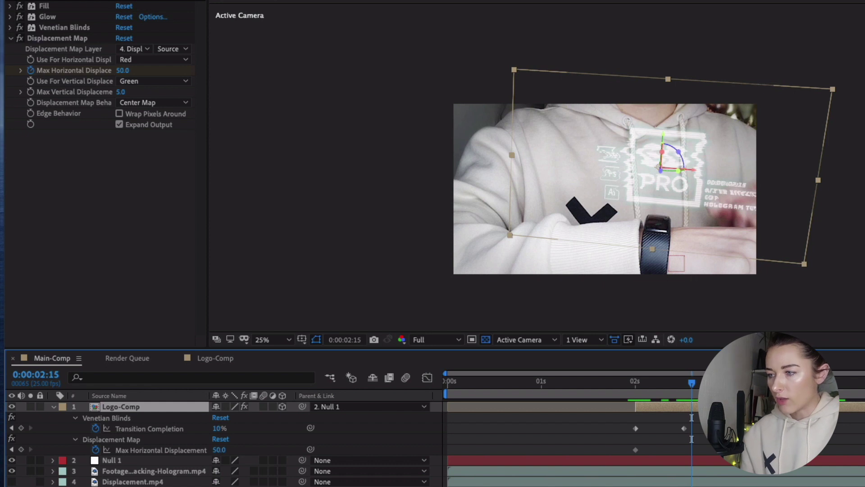
{"action": "key", "text": "j"}
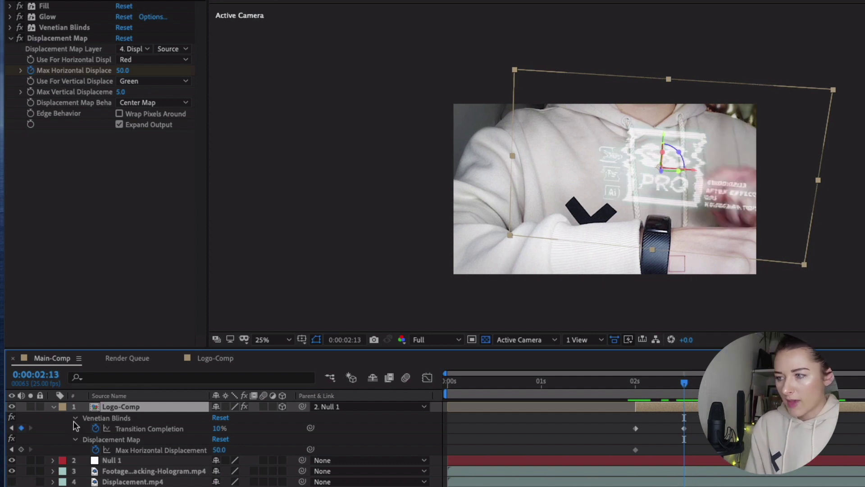
{"action": "left_click", "coordinate": [76, 418]}
{"action": "left_click", "coordinate": [111, 429]}
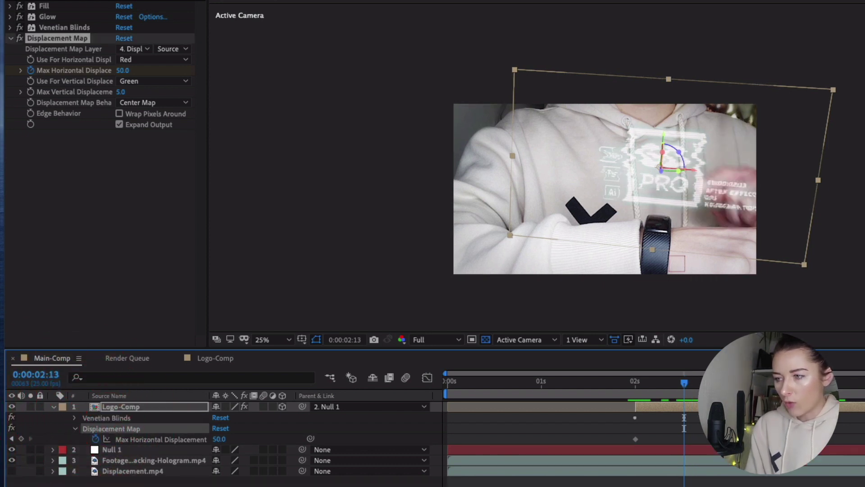
{"action": "left_click_drag", "start_coordinate": [683, 387], "coordinate": [635, 387]}
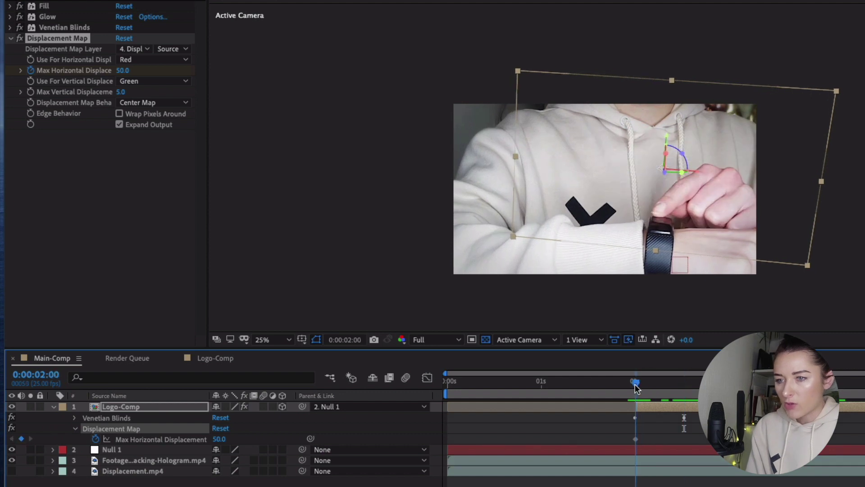
{"action": "key", "text": "Page_Down"}
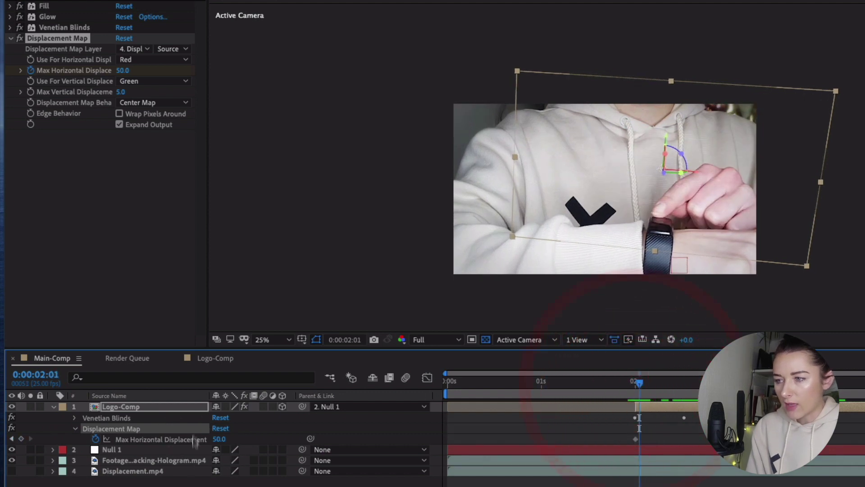
{"action": "left_click_drag", "start_coordinate": [640, 383], "coordinate": [687, 391]}
{"action": "key", "text": "Page_Up"}
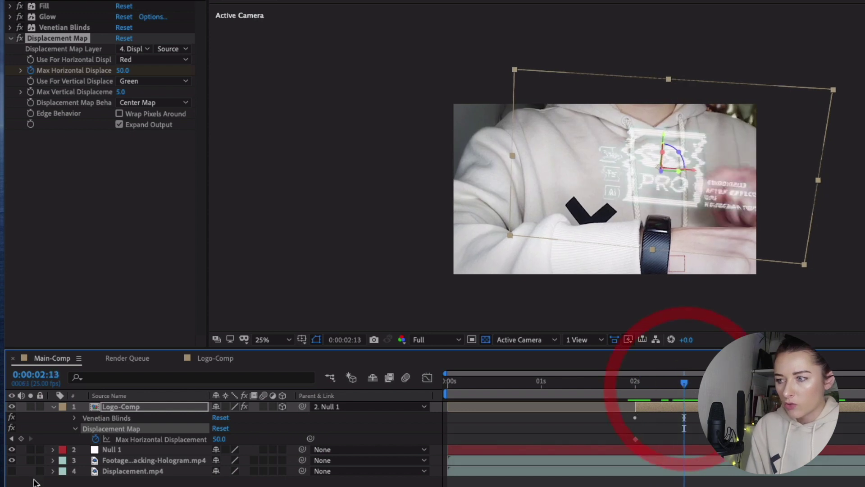
{"action": "left_click", "coordinate": [21, 438]}
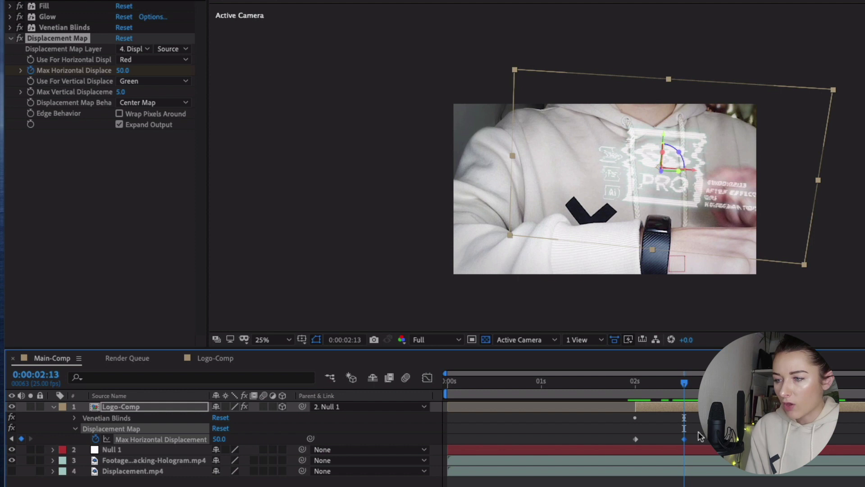
Step: Keyframe Max Horizontal Displacement at 0 on 0:00:02:15
{"action": "left_click", "coordinate": [692, 383]}
{"action": "left_click", "coordinate": [221, 438]}
{"action": "type", "text": "0"}
{"action": "key", "text": "Return"}
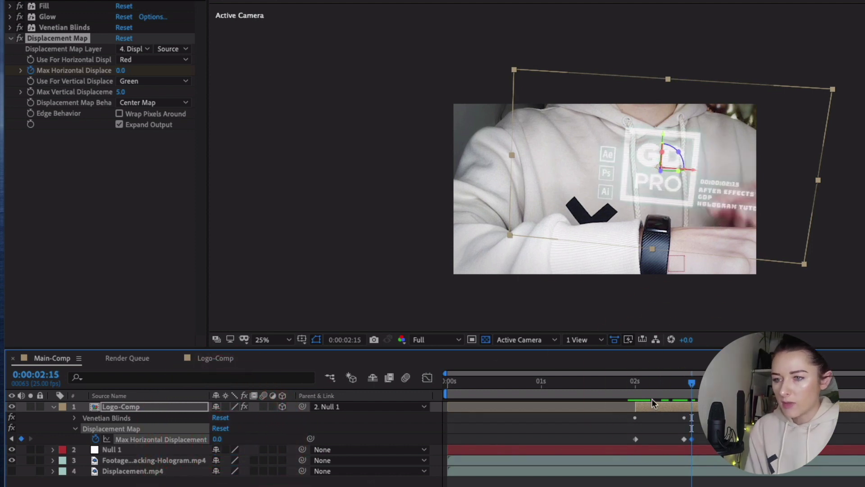
Step: Keyframe a short glitch in Max Horizontal Displacement: 0 on 0:00:03:09, 50 on 0:00:03:13 and 0 on 0:00:03:17
{"action": "left_click", "coordinate": [647, 383]}
{"action": "left_click_drag", "start_coordinate": [647, 383], "coordinate": [762, 388]}
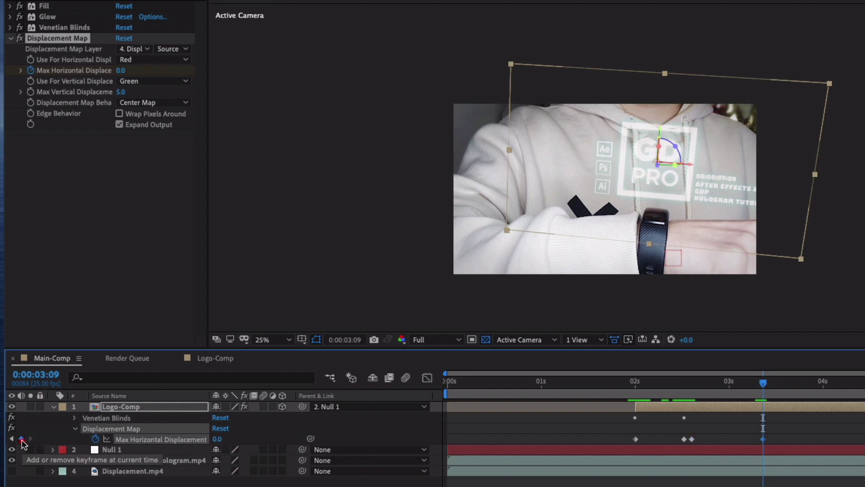
{"action": "left_click_drag", "start_coordinate": [762, 386], "coordinate": [791, 387]}
{"action": "left_click", "coordinate": [217, 439]}
{"action": "type", "text": "50"}
{"action": "key", "text": "Return"}
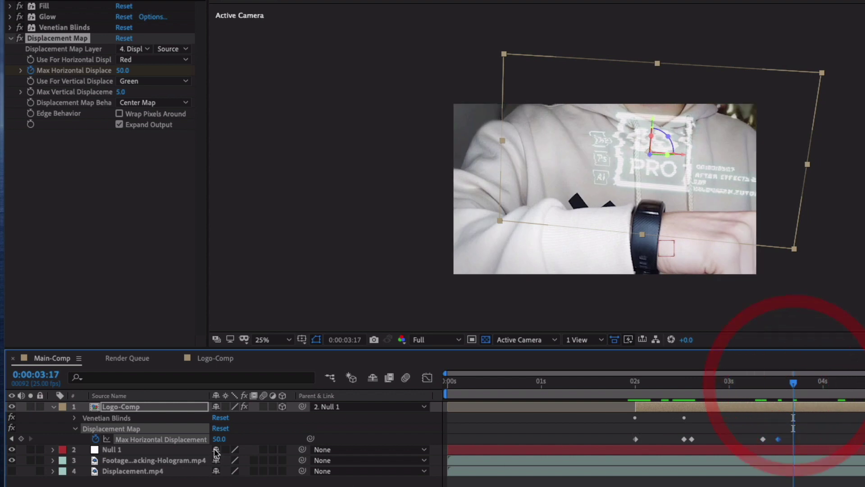
{"action": "left_click", "coordinate": [217, 438]}
{"action": "type", "text": "0"}
{"action": "key", "text": "Return"}
Step: Keyframe another glitch in Max Horizontal Displacement: 0 on 0:00:04:09, 50 on 0:00:04:12 and 0 on 0:00:04:15
{"action": "key", "text": "space"}
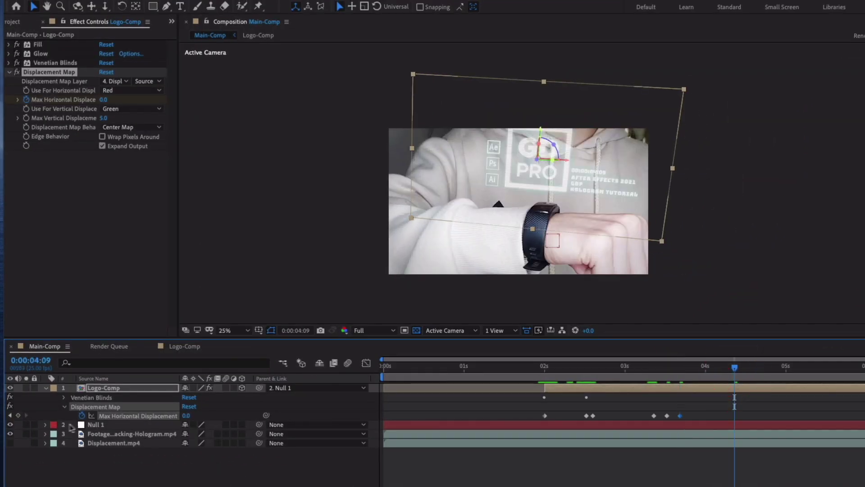
{"action": "left_click", "coordinate": [19, 415]}
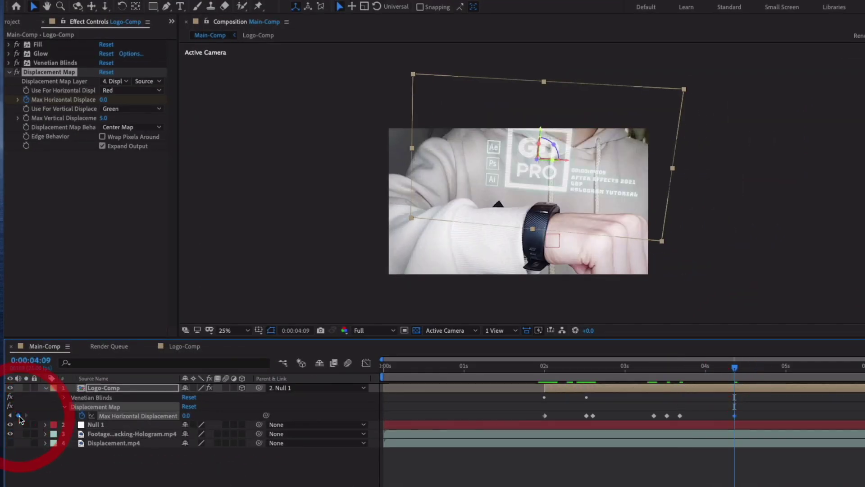
{"action": "key", "text": "Page_Down"}
{"action": "key", "text": "Page_Down"}
{"action": "key", "text": "Page_Down"}
{"action": "left_click", "coordinate": [189, 415]}
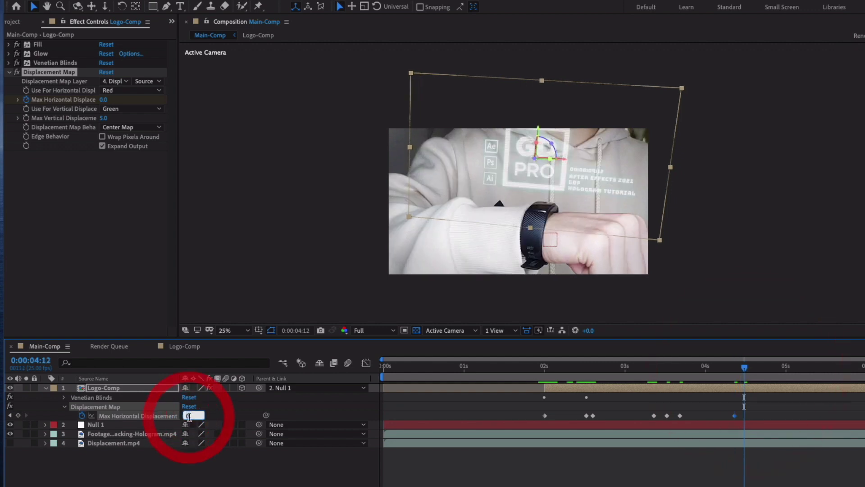
{"action": "type", "text": "50"}
{"action": "key", "text": "Return"}
{"action": "left_click", "coordinate": [752, 367]}
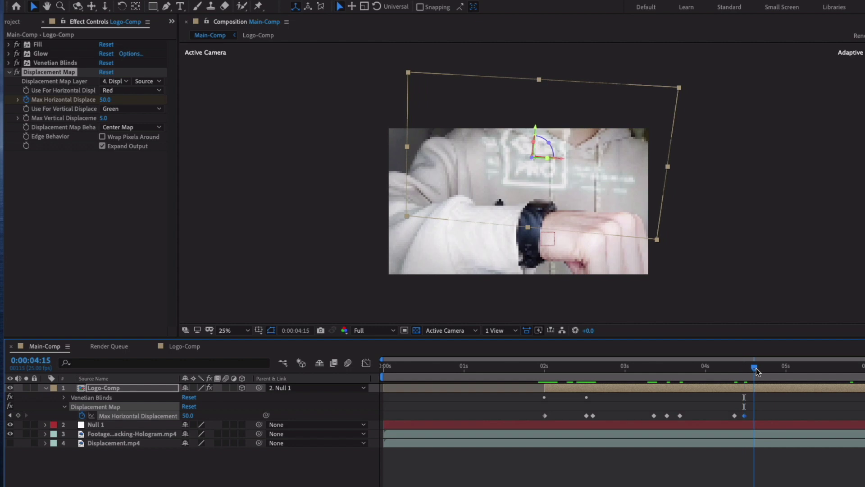
{"action": "key", "text": "Return"}
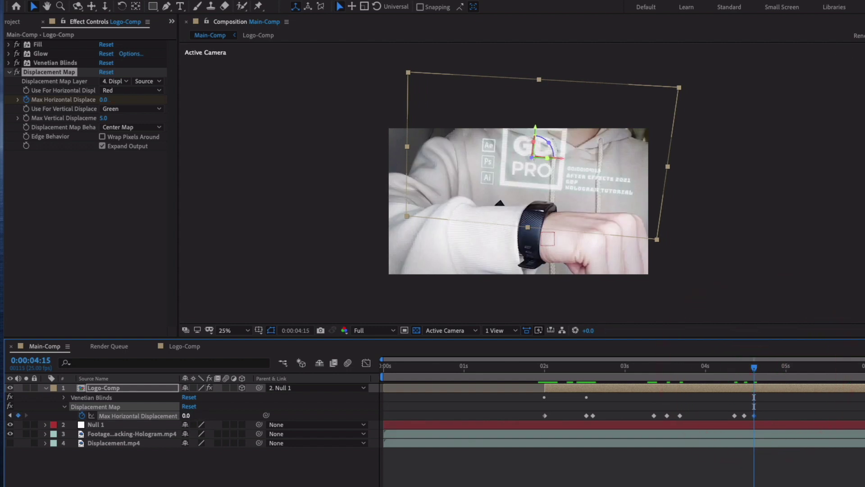
Step: Duplicate the last three-keyframe glitch of Max Horizontal Displacement and shift the copy so its peak falls on 0:00:04:24
{"action": "left_click_drag", "start_coordinate": [726, 408], "coordinate": [764, 421]}
{"action": "left_click_drag", "start_coordinate": [712, 403], "coordinate": [768, 418]}
{"action": "left_click", "coordinate": [788, 373]}
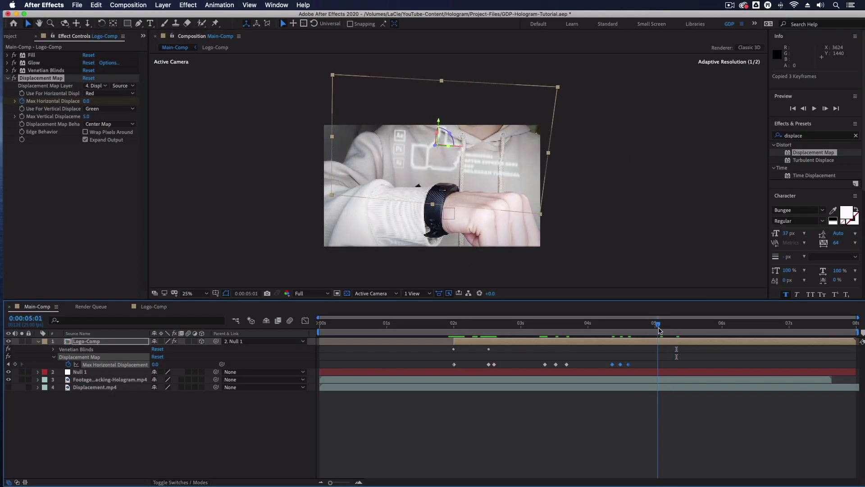
{"action": "left_click_drag", "start_coordinate": [659, 330], "coordinate": [654, 330]}
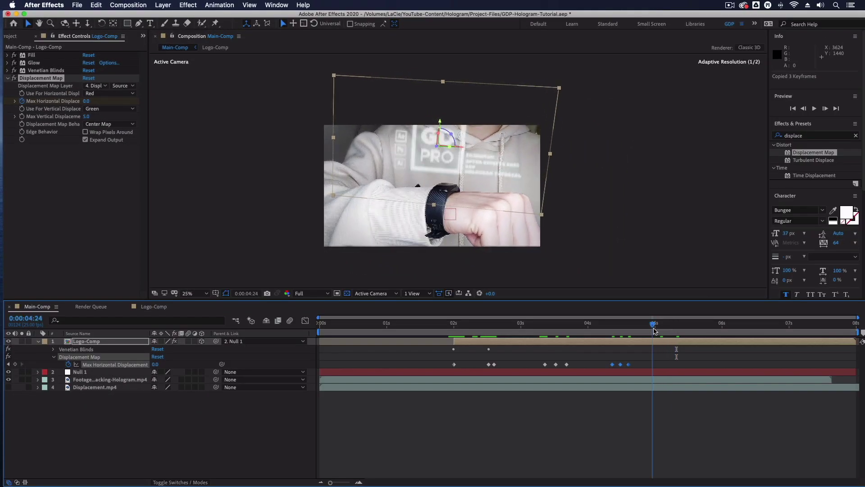
{"action": "key", "text": "super+v"}
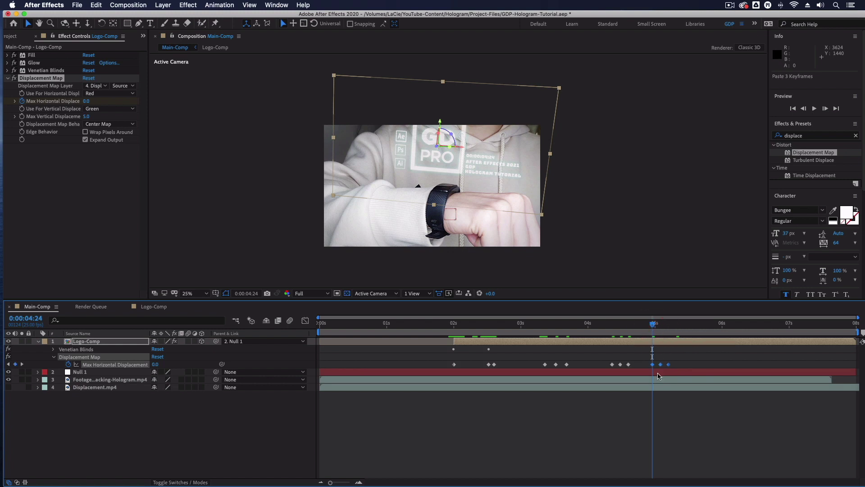
{"action": "left_click_drag", "start_coordinate": [660, 364], "coordinate": [652, 364]}
Step: Paste the three glitch keyframes once more on Max Horizontal Displacement, past 0:00:05:12
{"action": "left_click", "coordinate": [684, 331]}
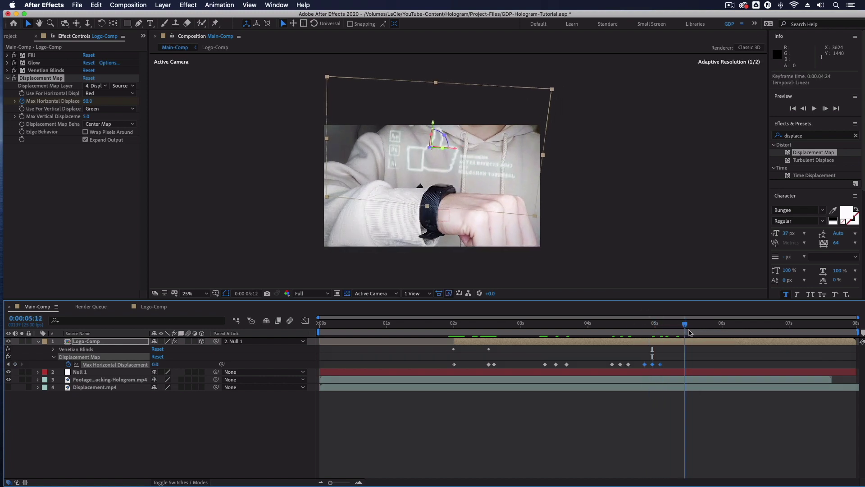
{"action": "left_click", "coordinate": [704, 332]}
{"action": "key", "text": "super+v"}
Step: Go to 0:00:03:12, collapse Logo-Comp's properties and save the project
{"action": "left_click_drag", "start_coordinate": [781, 326], "coordinate": [553, 331]}
{"action": "left_click", "coordinate": [38, 341]}
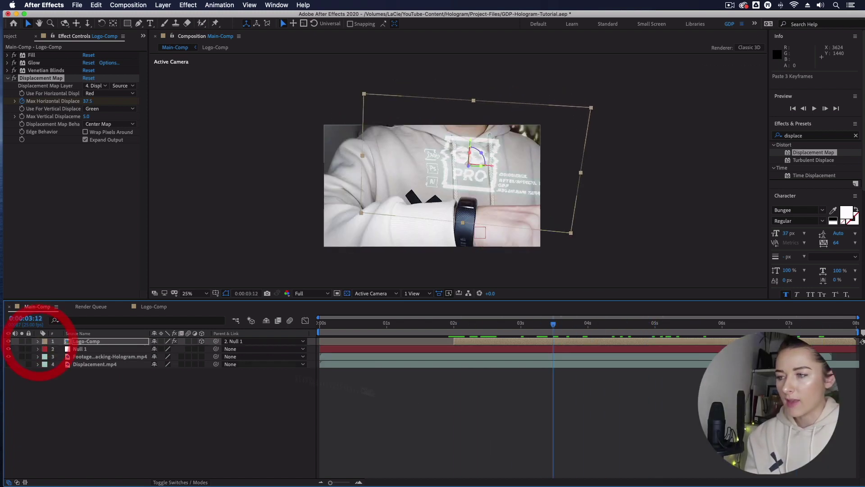
{"action": "left_click", "coordinate": [77, 6]}
{"action": "left_click", "coordinate": [113, 81]}
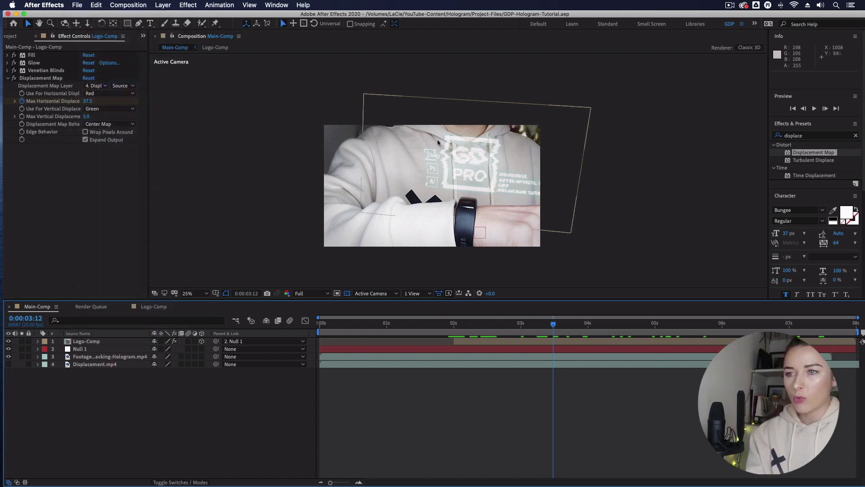
Step: Duplicate the Logo-Comp layer and rename the upper copy Logo-Reflection
{"action": "left_click", "coordinate": [504, 341]}
{"action": "key", "text": "comma"}
{"action": "key", "text": "period"}
{"action": "key", "text": "period"}
{"action": "key", "text": "period"}
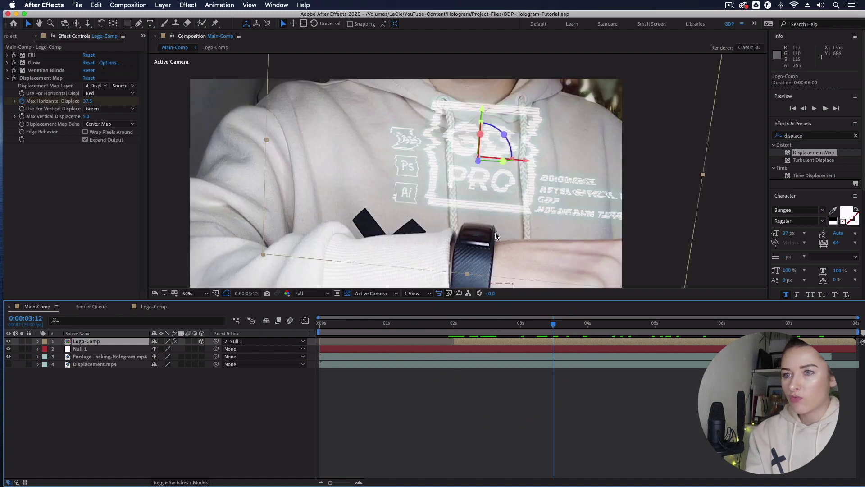
{"action": "left_click", "coordinate": [531, 343]}
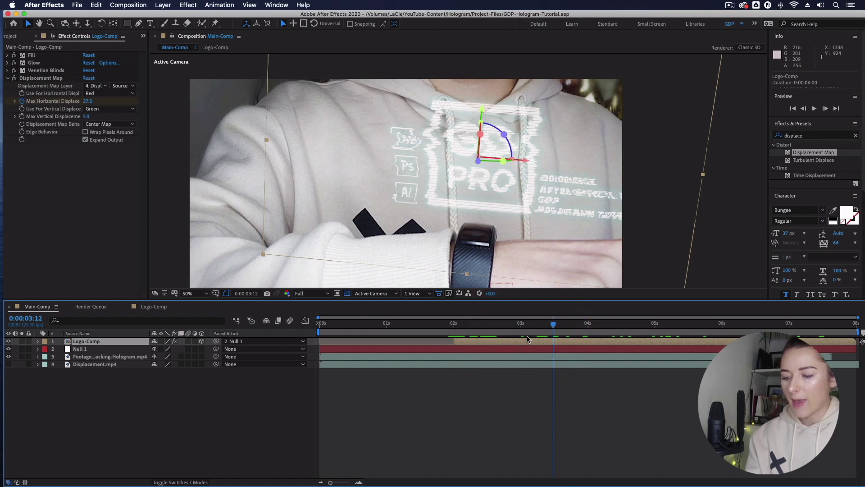
{"action": "key", "text": "ctrl+d"}
{"action": "left_click", "coordinate": [133, 342]}
{"action": "key", "text": "Return"}
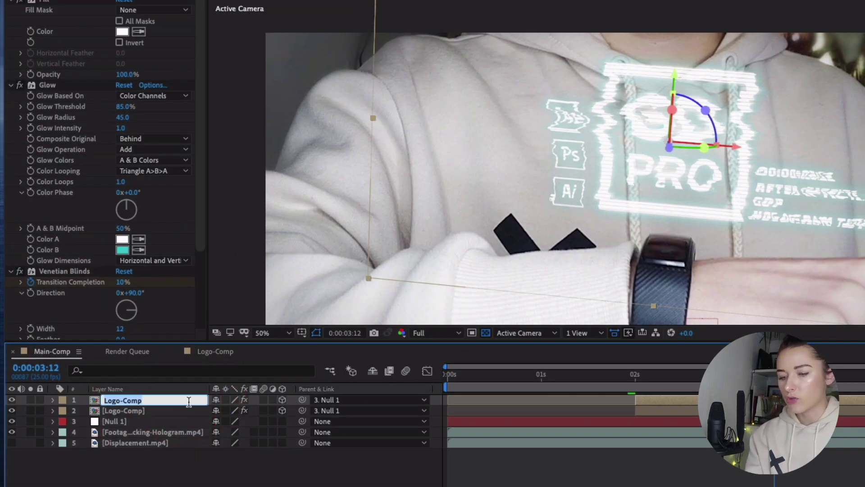
{"action": "key", "text": "Right"}
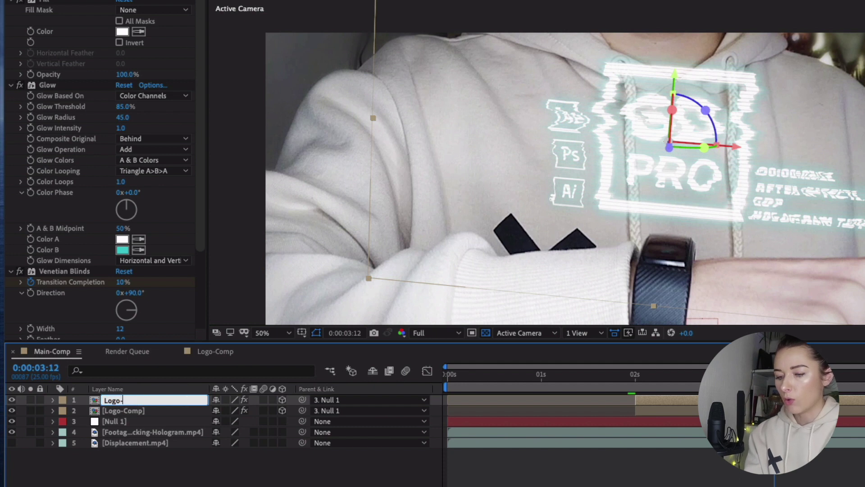
{"action": "type", "text": "Reflection"}
{"action": "key", "text": "Return"}
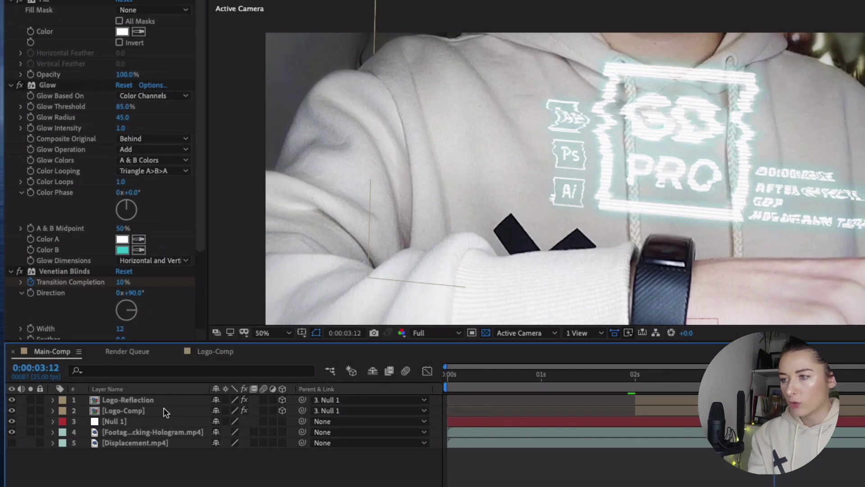
Step: Flip Logo-Reflection down over the watch with X Rotation 110°, Y Rotation 1°, Z Rotation -10° and Position -13.5, -228.7, 369.2
{"action": "left_click", "coordinate": [163, 410]}
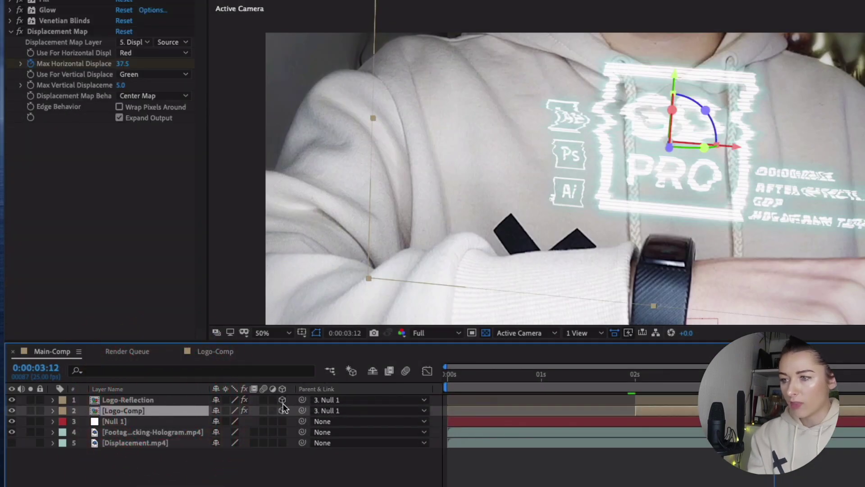
{"action": "left_click", "coordinate": [127, 399]}
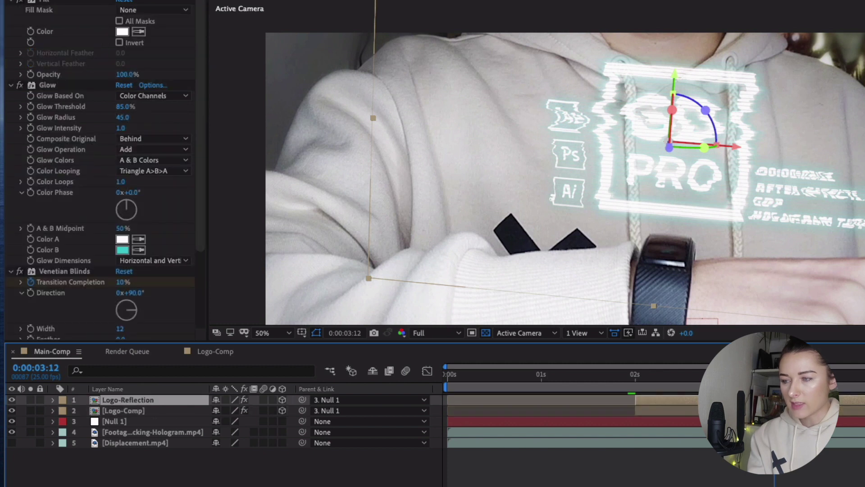
{"action": "left_click", "coordinate": [53, 405]}
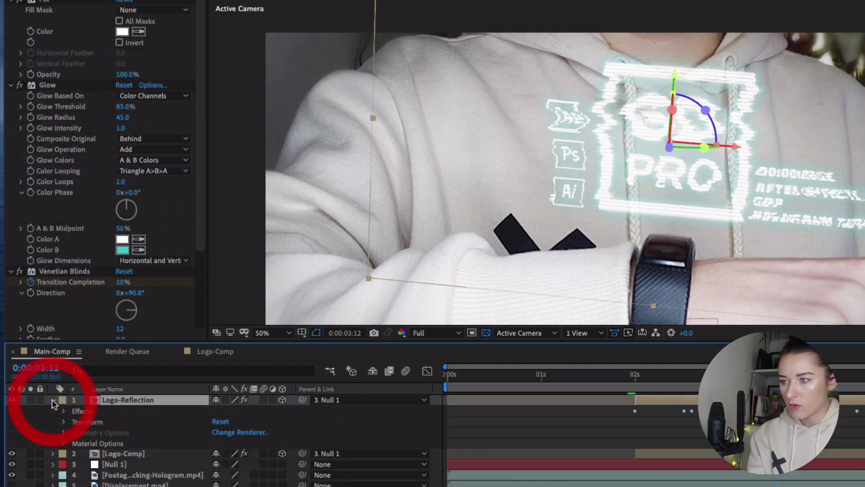
{"action": "left_click", "coordinate": [64, 422]}
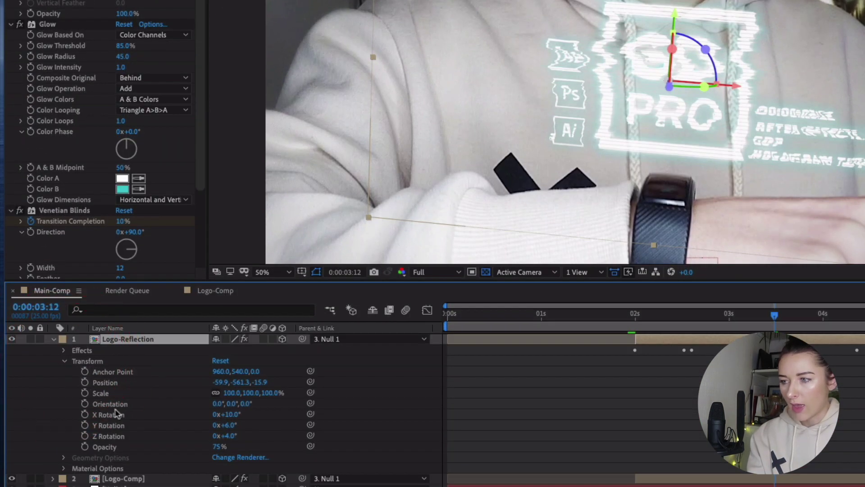
{"action": "left_click_drag", "start_coordinate": [233, 414], "coordinate": [292, 399]}
{"action": "left_click_drag", "start_coordinate": [662, 128], "coordinate": [634, 228]}
{"action": "left_click", "coordinate": [232, 425]}
{"action": "mouse_move", "coordinate": [232, 424]}
{"action": "left_mouse_down"}
{"action": "mouse_move", "coordinate": [231, 441]}
{"action": "mouse_move", "coordinate": [225, 437]}
{"action": "left_mouse_up"}
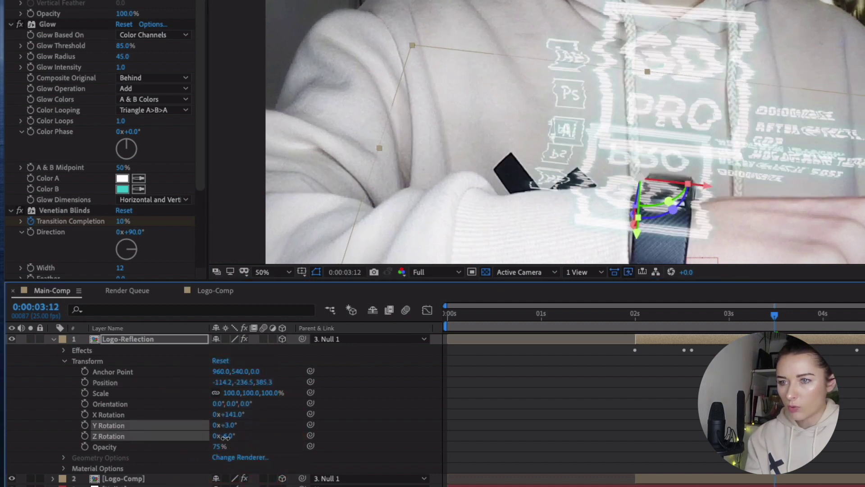
{"action": "left_click", "coordinate": [224, 435]}
{"action": "left_click", "coordinate": [734, 184]}
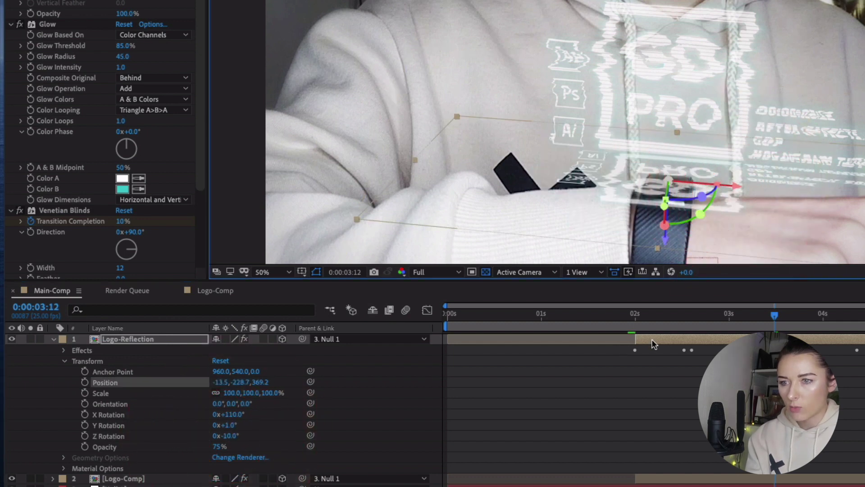
Step: Scale Logo-Reflection uniformly to 15% so that it fits on the watch screen
{"action": "left_click", "coordinate": [651, 339]}
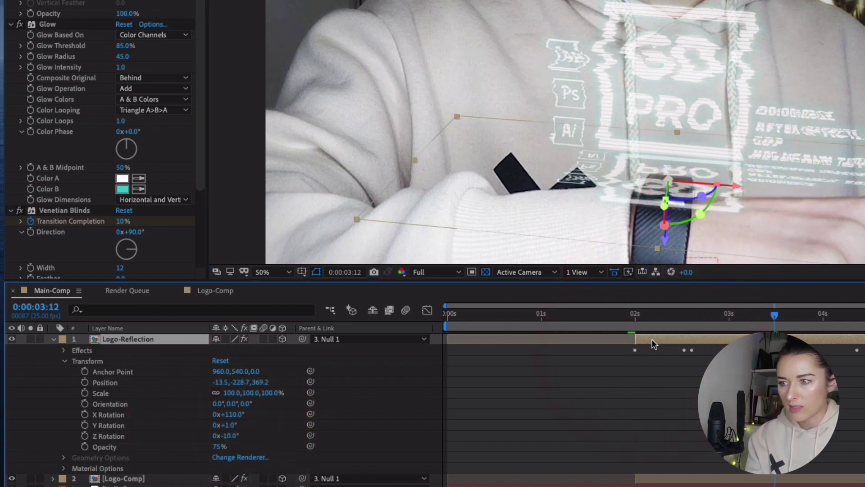
{"action": "key", "text": "s"}
{"action": "left_click", "coordinate": [265, 350]}
{"action": "type", "text": "15"}
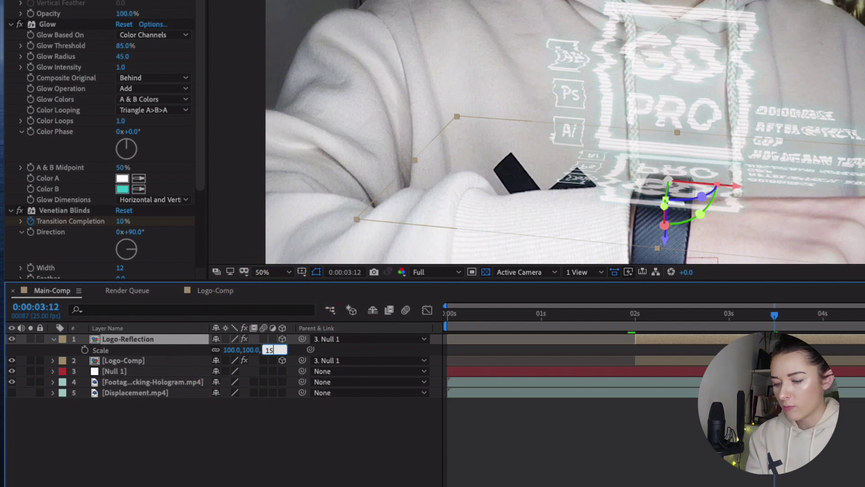
{"action": "key", "text": "Return"}
{"action": "left_click", "coordinate": [668, 479]}
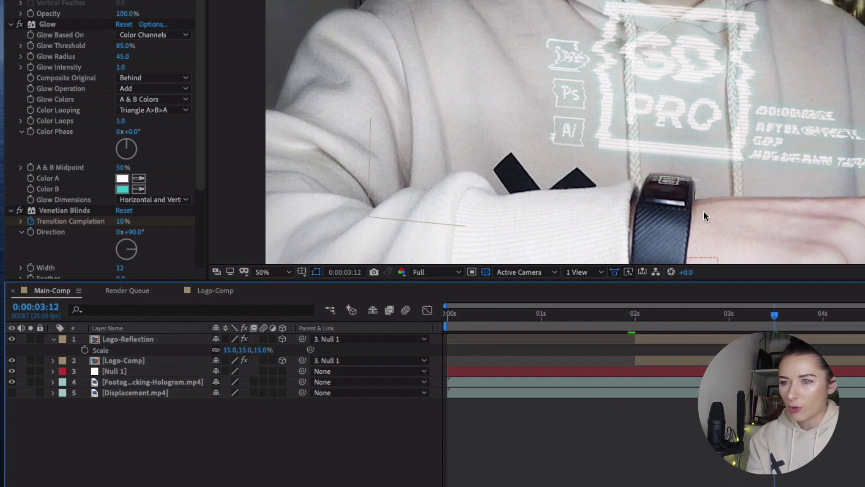
{"action": "scroll", "coordinate": [667, 192], "scroll_direction": "down", "scroll_amount": 1}
{"action": "scroll", "coordinate": [669, 187], "scroll_direction": "up", "scroll_amount": 3}
{"action": "left_click_drag", "start_coordinate": [714, 179], "coordinate": [713, 165]}
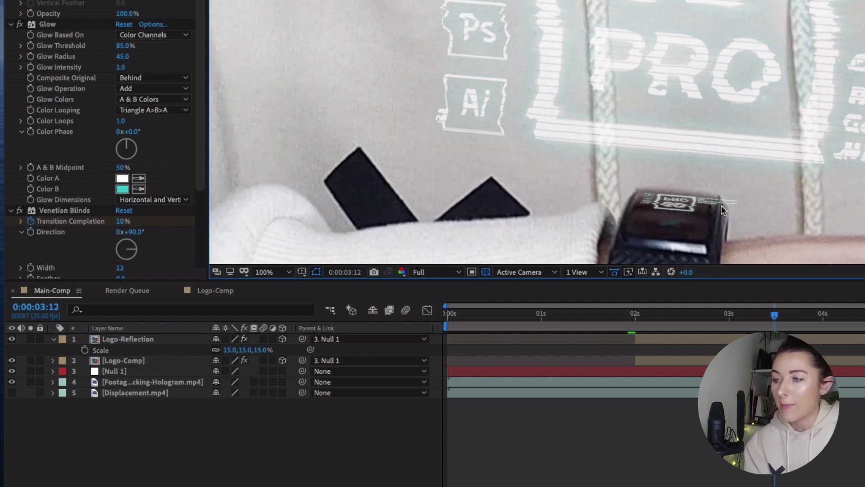
Step: Draw a closed Pen mask on Logo-Reflection around the watch screen at 0:00:02:00
{"action": "left_click_drag", "start_coordinate": [774, 350], "coordinate": [636, 349]}
{"action": "left_click", "coordinate": [699, 339]}
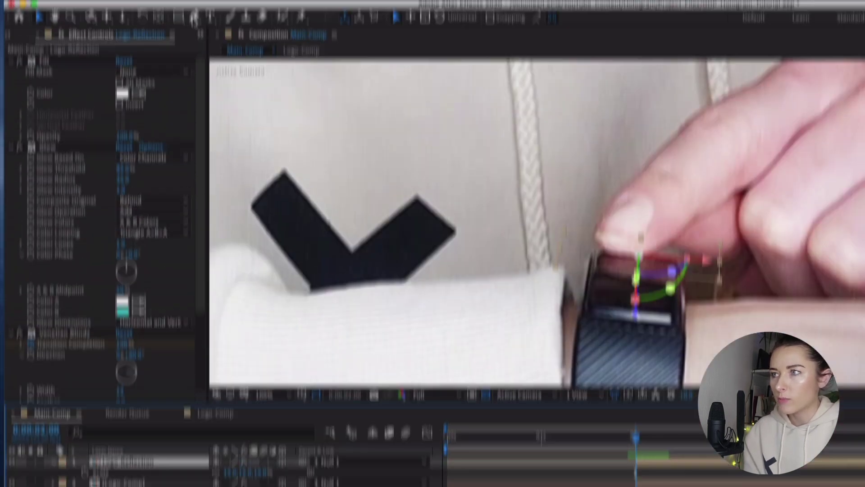
{"action": "left_click", "coordinate": [194, 17]}
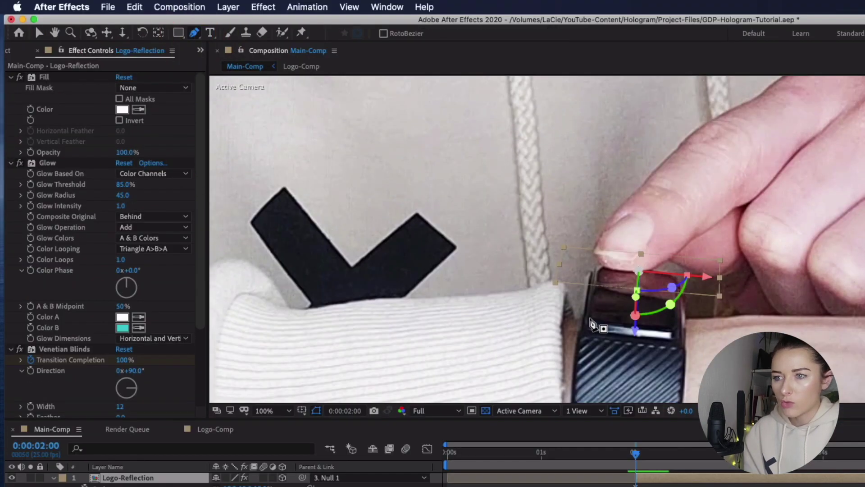
{"action": "left_click", "coordinate": [589, 317]}
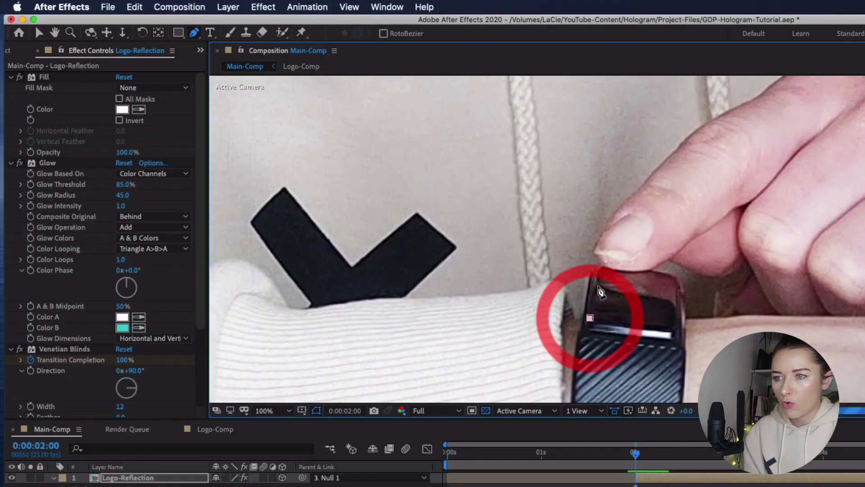
{"action": "left_click", "coordinate": [598, 271]}
{"action": "left_click", "coordinate": [636, 273]}
{"action": "left_click", "coordinate": [668, 276]}
{"action": "left_click", "coordinate": [675, 283]}
{"action": "left_click", "coordinate": [676, 322]}
{"action": "left_click", "coordinate": [667, 330]}
{"action": "left_click", "coordinate": [644, 329]}
{"action": "left_click", "coordinate": [608, 327]}
{"action": "left_click", "coordinate": [590, 317]}
{"action": "left_click", "coordinate": [668, 479]}
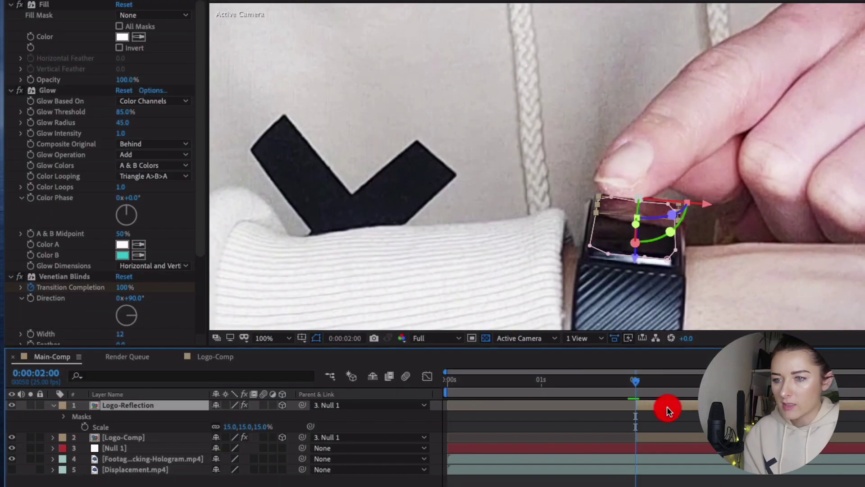
Step: Start keyframing the Mask Path of Logo-Reflection's Mask 1 at 0:00:02:00
{"action": "left_click", "coordinate": [64, 416]}
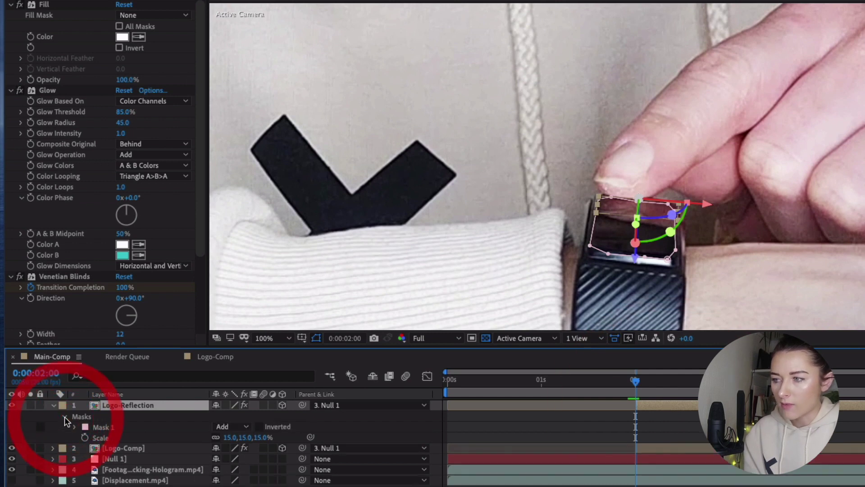
{"action": "left_click", "coordinate": [76, 427]}
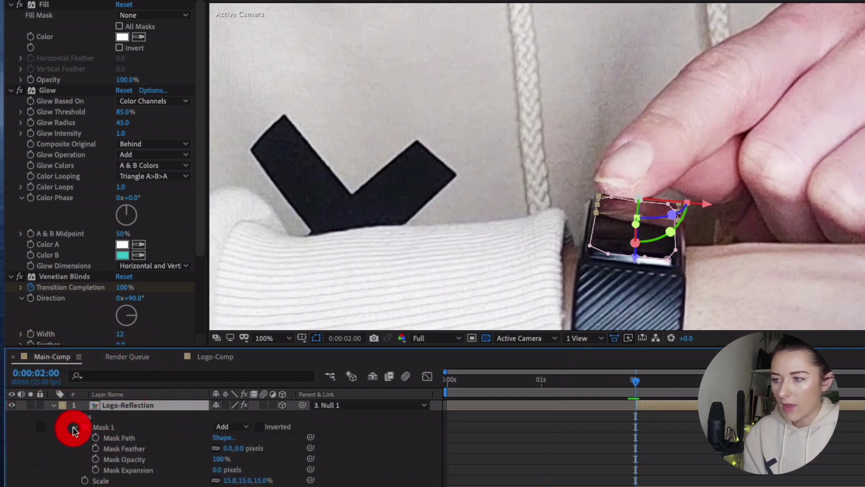
{"action": "left_click", "coordinate": [119, 438]}
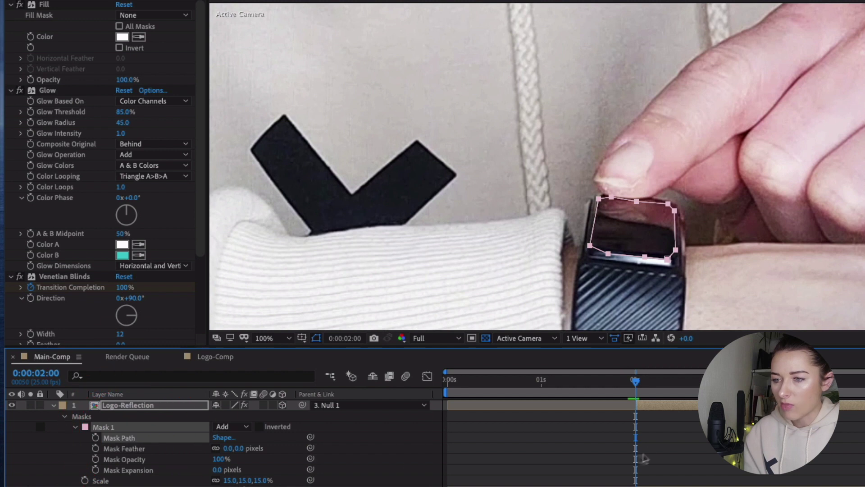
{"action": "left_click", "coordinate": [96, 438]}
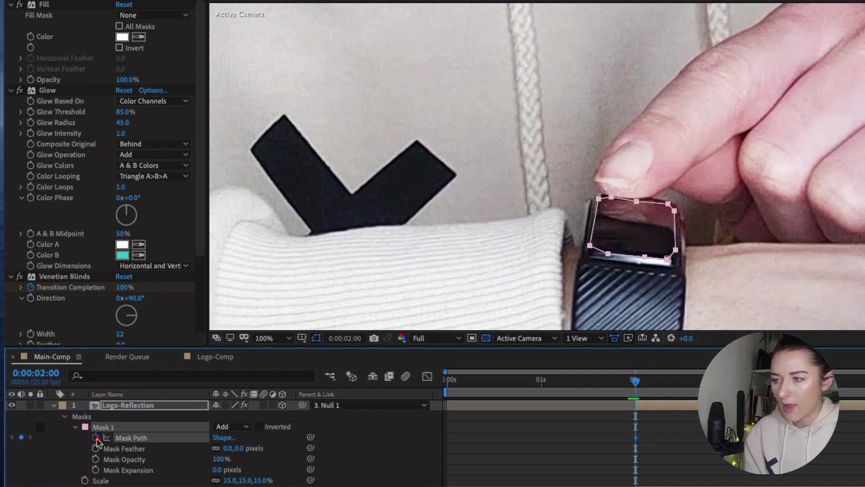
Step: Reshape Mask 1 at 0:00:03:00 by moving its corner points to the edges of the watch screen
{"action": "left_click_drag", "start_coordinate": [636, 384], "coordinate": [738, 380]}
{"action": "key", "text": "Page_Up"}
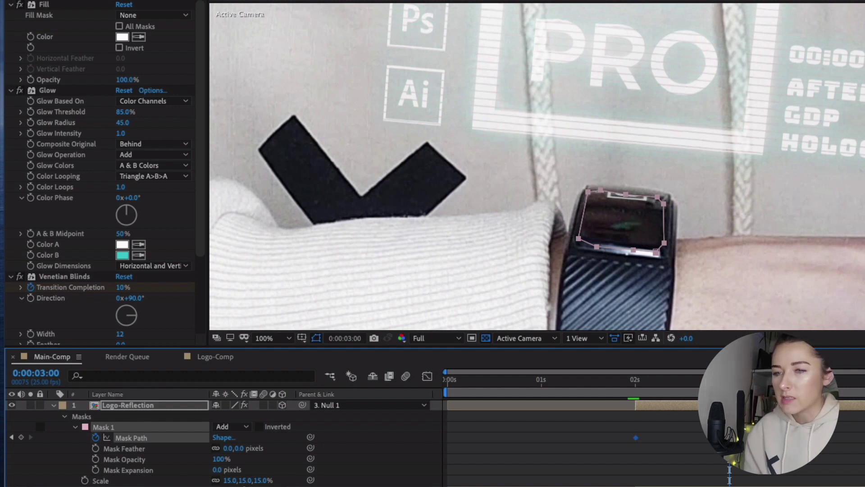
{"action": "left_click", "coordinate": [725, 407]}
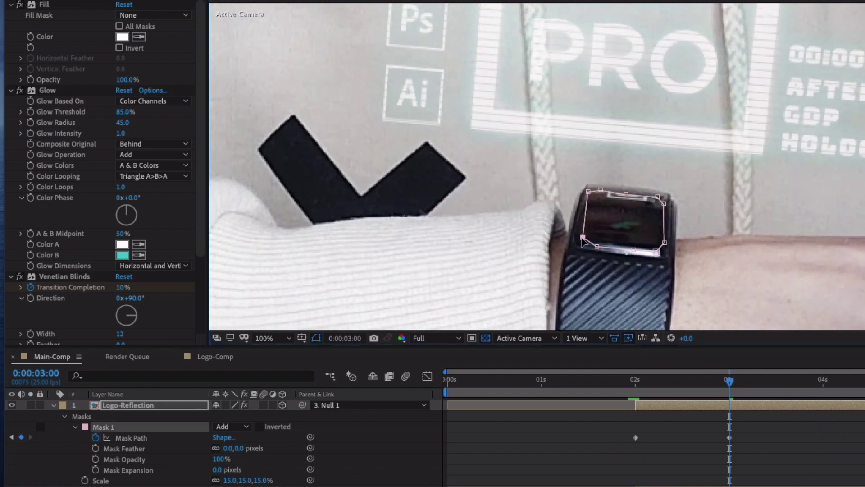
{"action": "left_click_drag", "start_coordinate": [578, 239], "coordinate": [580, 238]}
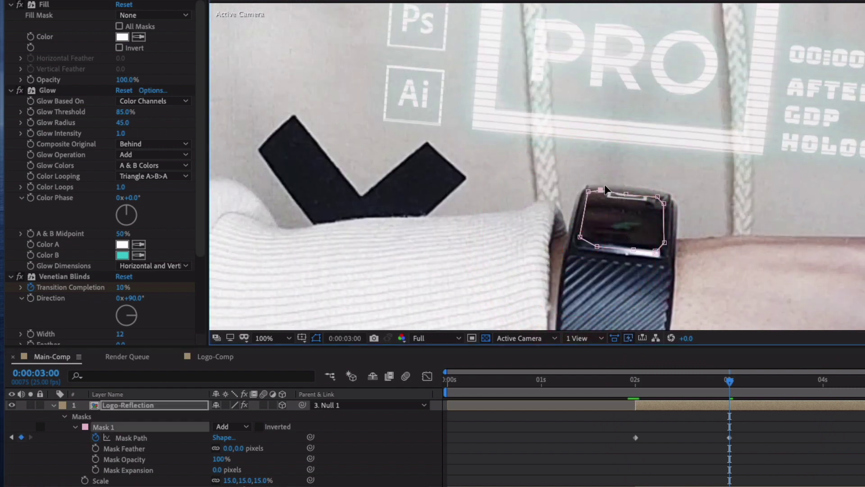
{"action": "left_click_drag", "start_coordinate": [601, 190], "coordinate": [590, 185]}
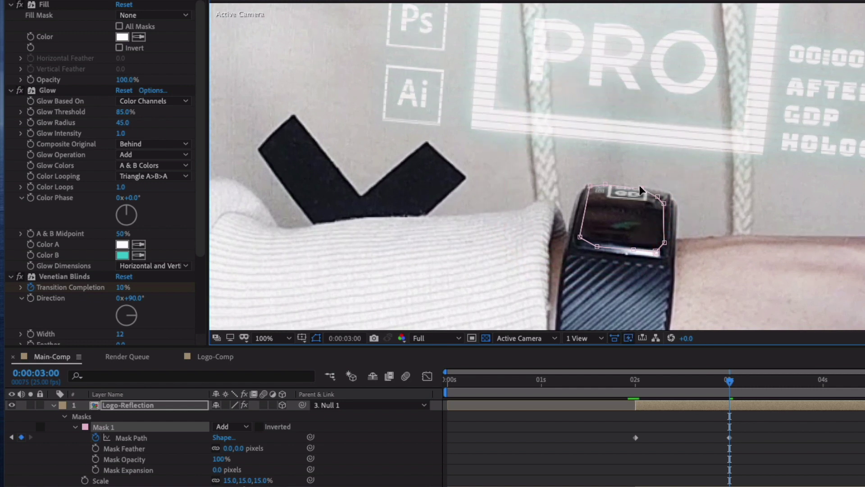
{"action": "mouse_move", "coordinate": [657, 197]}
{"action": "left_mouse_down"}
{"action": "mouse_move", "coordinate": [664, 192]}
{"action": "mouse_move", "coordinate": [665, 205]}
{"action": "left_mouse_up"}
{"action": "left_click", "coordinate": [667, 205]}
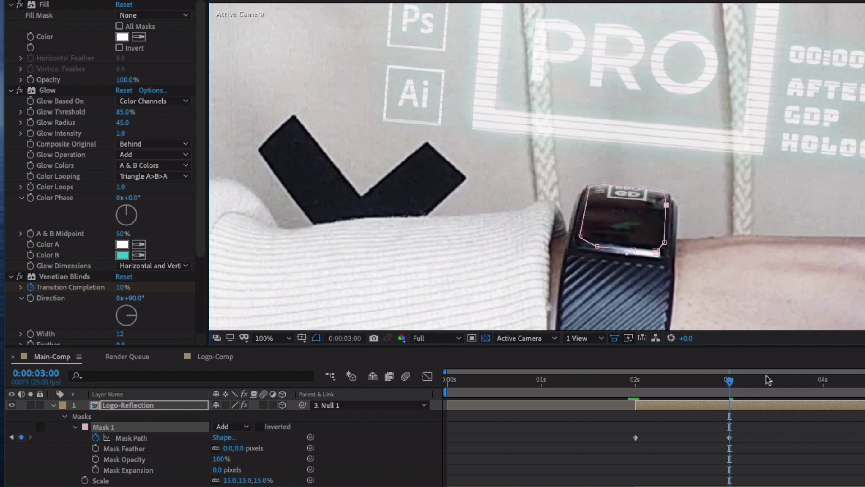
Step: Reshape Logo-Reflection's Mask 1 at 0:00:04:00 and the following second by moving its points to the edges of the watch screen
{"action": "left_click", "coordinate": [824, 383]}
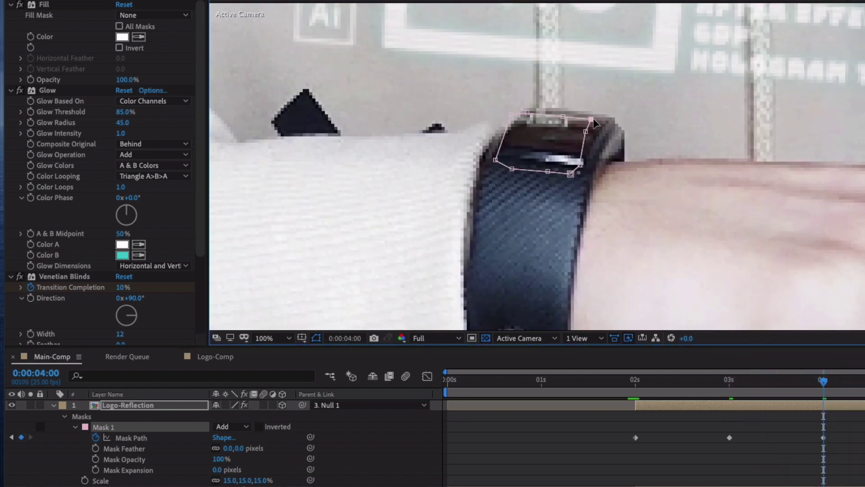
{"action": "left_click_drag", "start_coordinate": [585, 120], "coordinate": [607, 117]}
{"action": "left_click", "coordinate": [598, 135]}
{"action": "left_click_drag", "start_coordinate": [570, 173], "coordinate": [505, 145]}
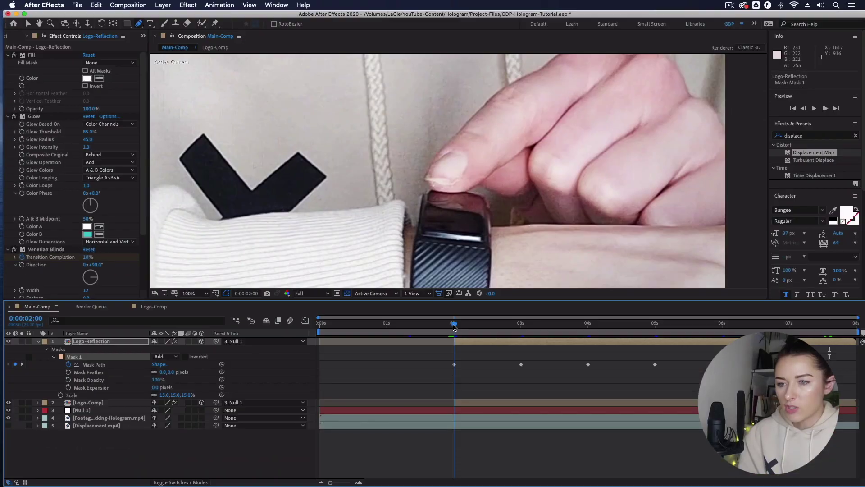
Step: Scrub through the composition from 0:00:02:00 to check how Mask 1 follows the watch screen
{"action": "left_click_drag", "start_coordinate": [453, 325], "coordinate": [600, 338]}
{"action": "key", "text": "space"}
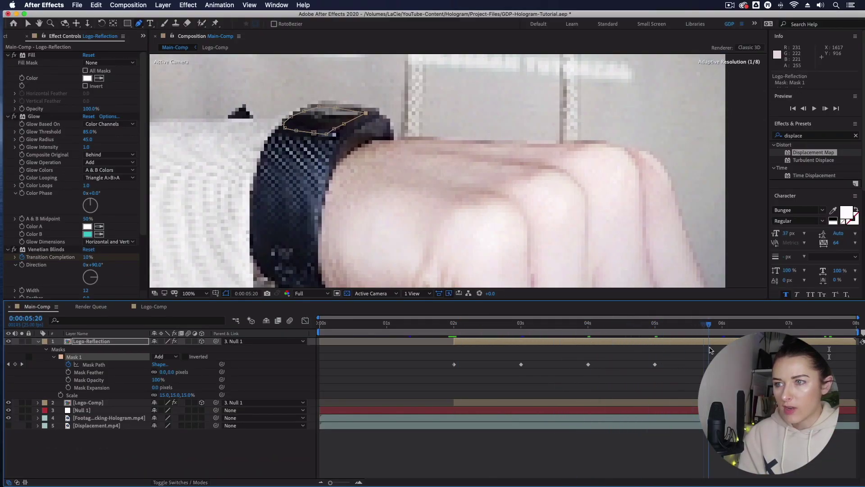
{"action": "left_click", "coordinate": [623, 338]}
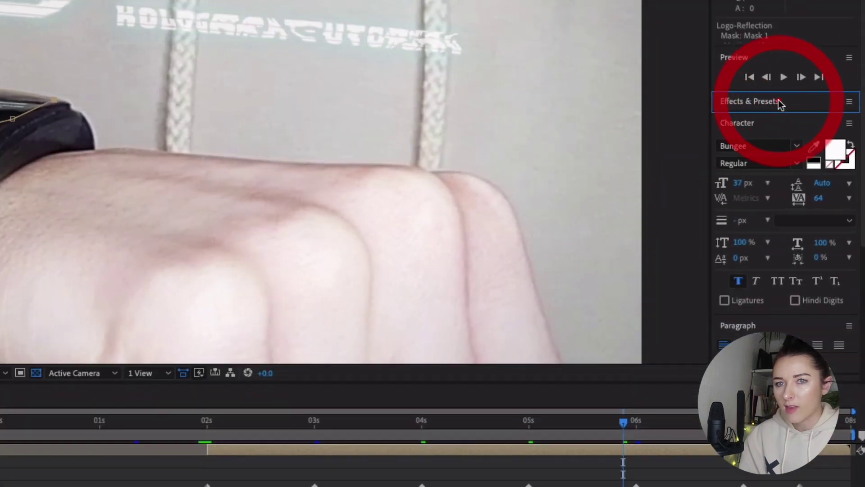
Step: Find the Fast Box Blur effect and apply it to the Logo-Reflection layer
{"action": "left_click", "coordinate": [801, 136]}
{"action": "type", "text": "fast bo"}
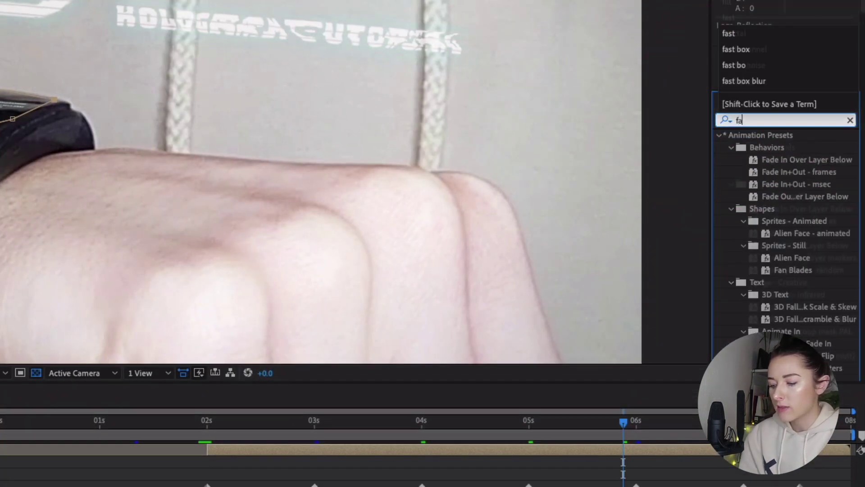
{"action": "type", "text": "x blur"}
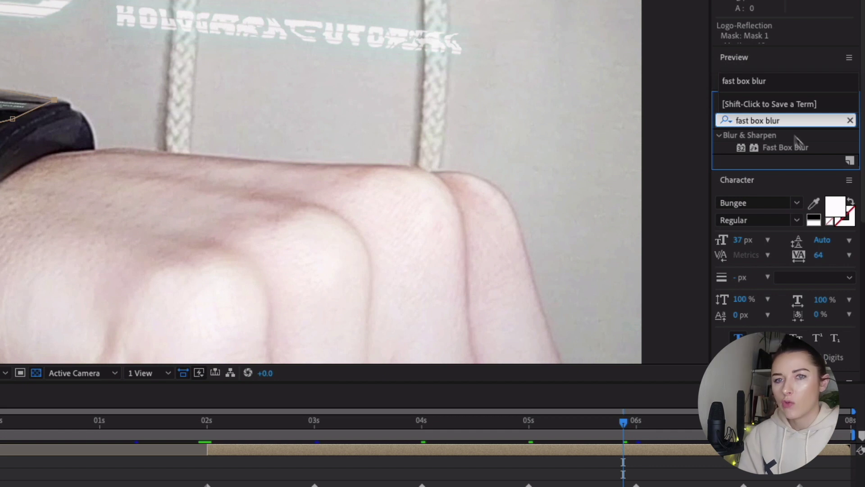
{"action": "left_click_drag", "start_coordinate": [790, 145], "coordinate": [623, 342]}
{"action": "key", "text": "v"}
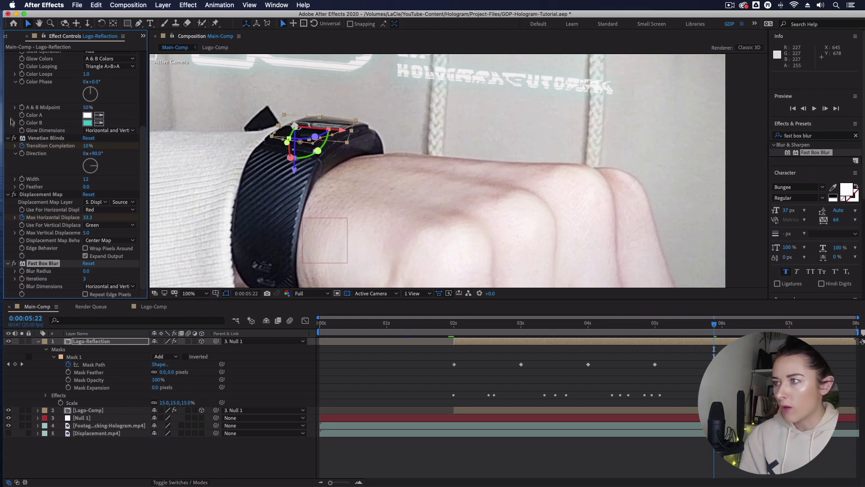
Step: Collapse the other effects on Logo-Reflection and set the Fast Box Blur's Blur Radius to 30
{"action": "left_click", "coordinate": [8, 139]}
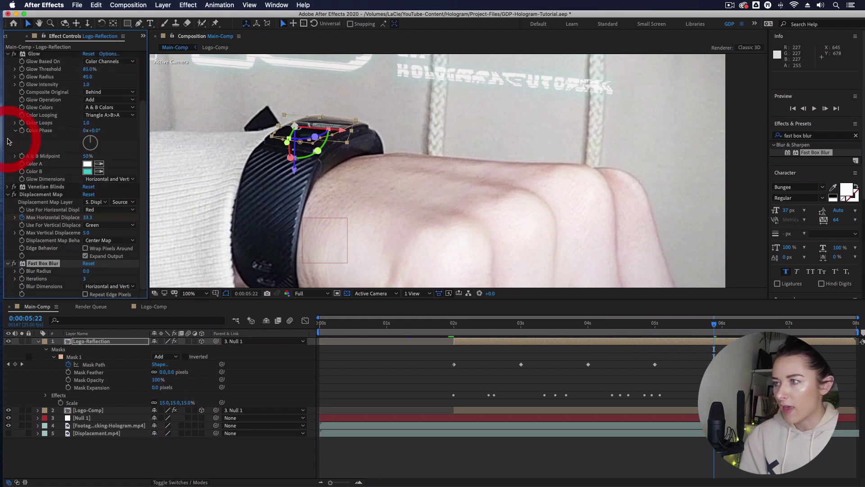
{"action": "left_click", "coordinate": [7, 54]}
{"action": "left_click", "coordinate": [7, 77]}
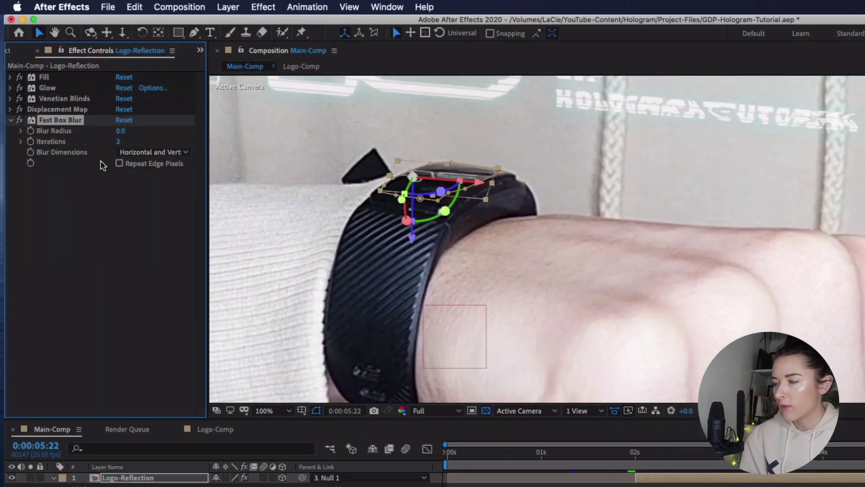
{"action": "left_click", "coordinate": [120, 132]}
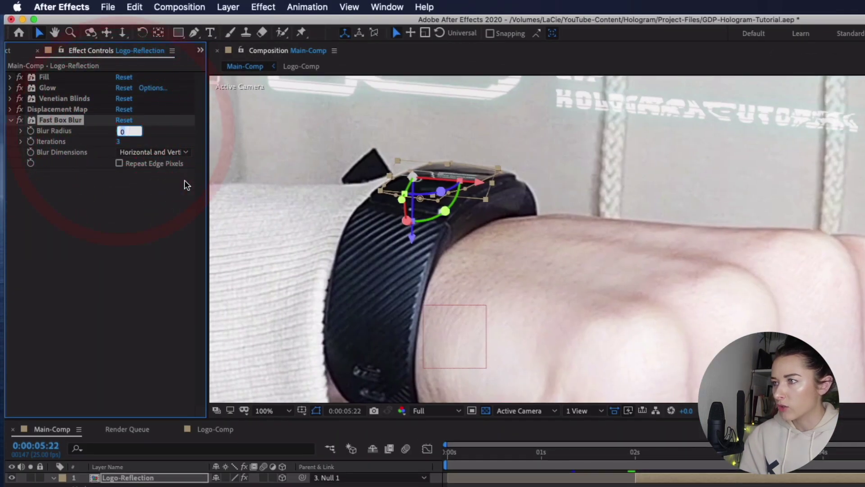
{"action": "type", "text": "30"}
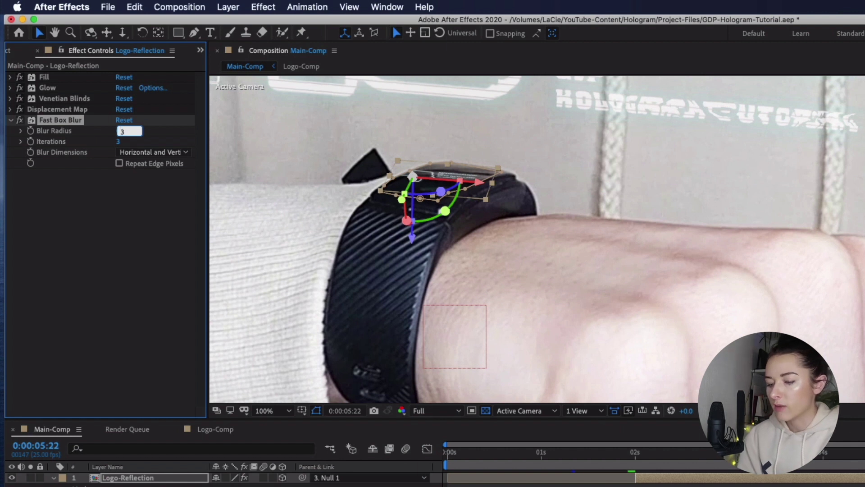
{"action": "key", "text": "Return"}
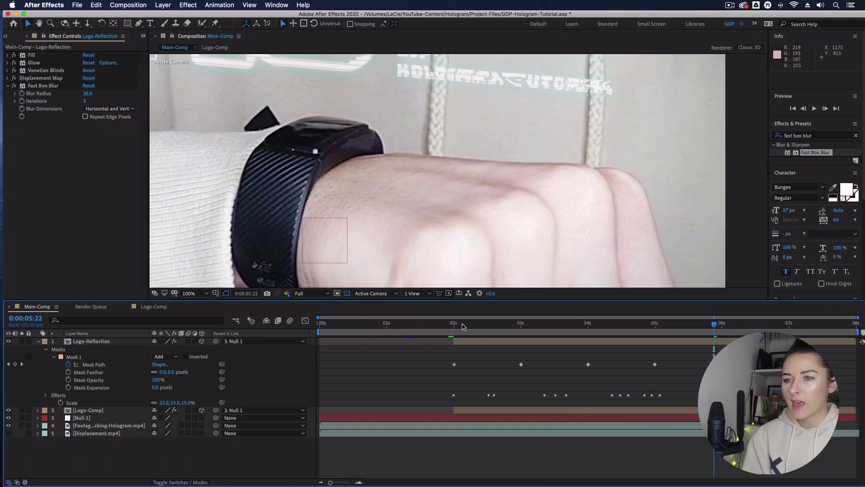
Step: Check the blurred reflection on the watch screen around 0:00:03:07 to 0:00:03:09
{"action": "left_click_drag", "start_coordinate": [463, 326], "coordinate": [538, 328]}
{"action": "scroll", "coordinate": [474, 203], "scroll_direction": "down", "scroll_amount": 4}
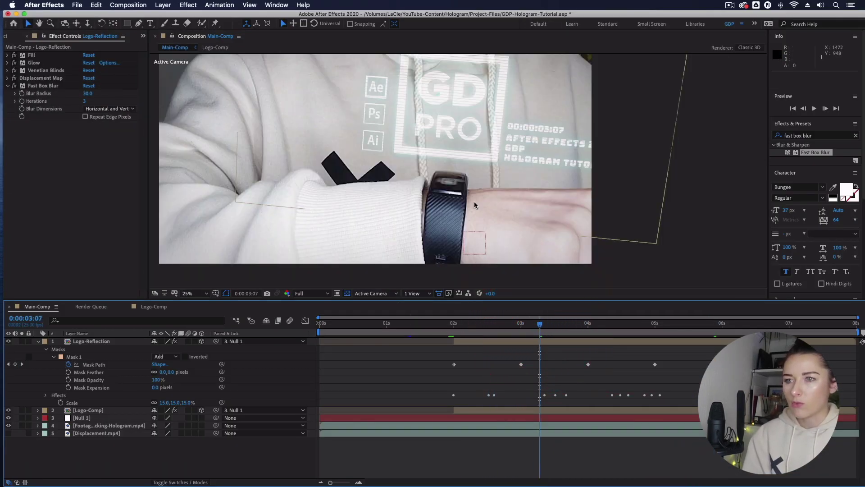
{"action": "left_click", "coordinate": [545, 327]}
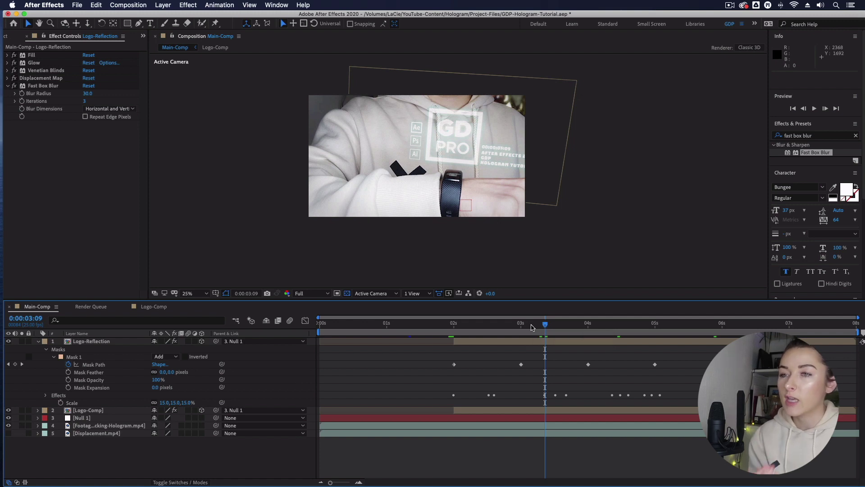
Step: Collapse Logo-Reflection's properties and duplicate the Logo-Comp layer
{"action": "left_click", "coordinate": [38, 343]}
{"action": "left_click", "coordinate": [133, 430]}
{"action": "left_click", "coordinate": [93, 351]}
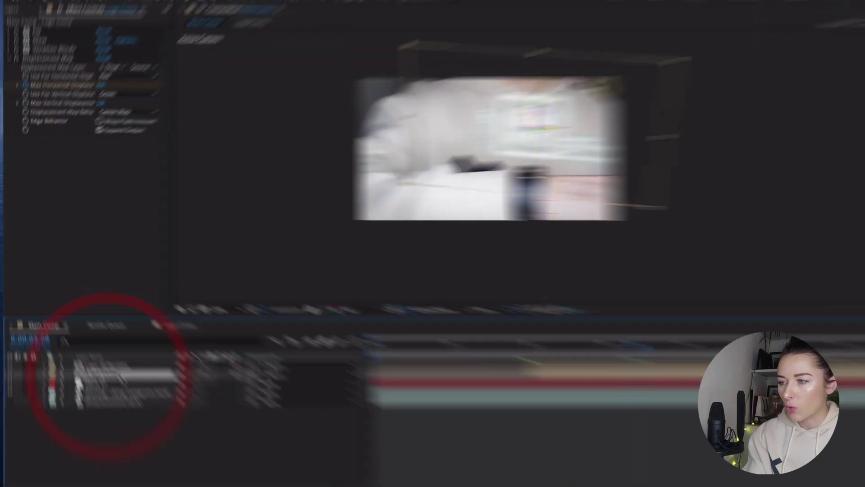
{"action": "key", "text": "ctrl+d"}
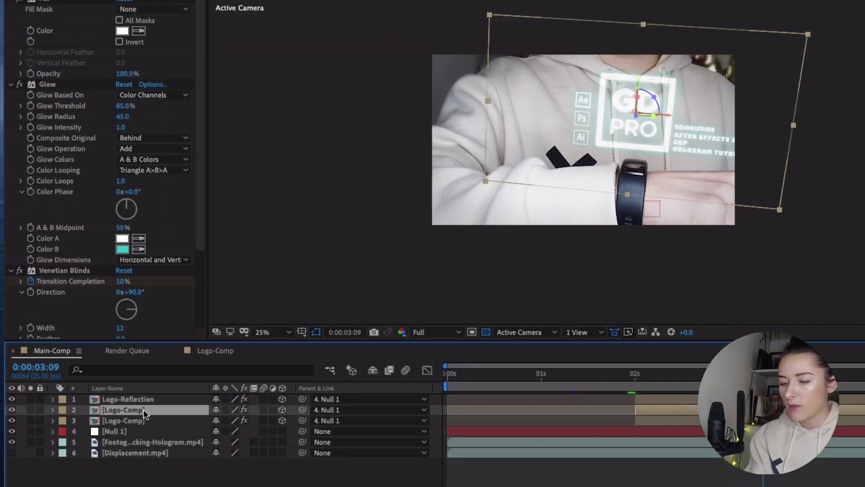
Step: Rename the duplicated layer Logo-Projection and move it beneath Logo-Comp in the layer stack
{"action": "key", "text": "Return"}
{"action": "left_click", "coordinate": [153, 411]}
{"action": "type", "text": "-"}
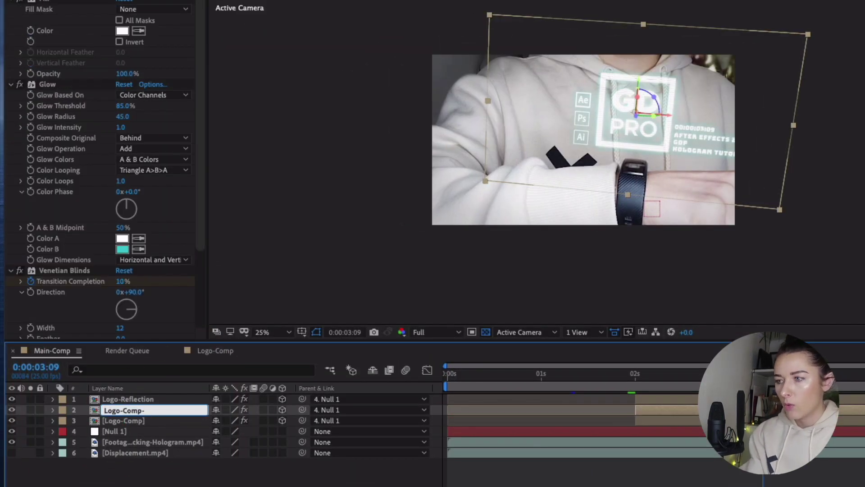
{"action": "type", "text": "Pro"}
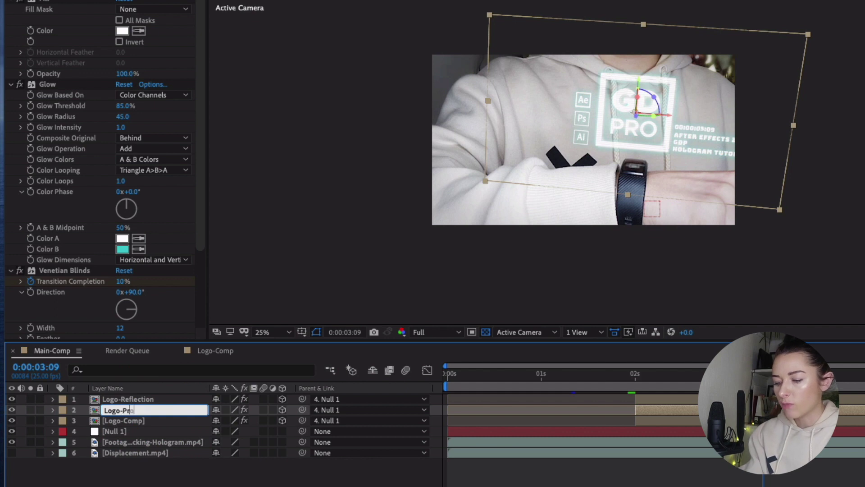
{"action": "type", "text": "jection"}
{"action": "key", "text": "Return"}
{"action": "left_click_drag", "start_coordinate": [144, 410], "coordinate": [144, 425]}
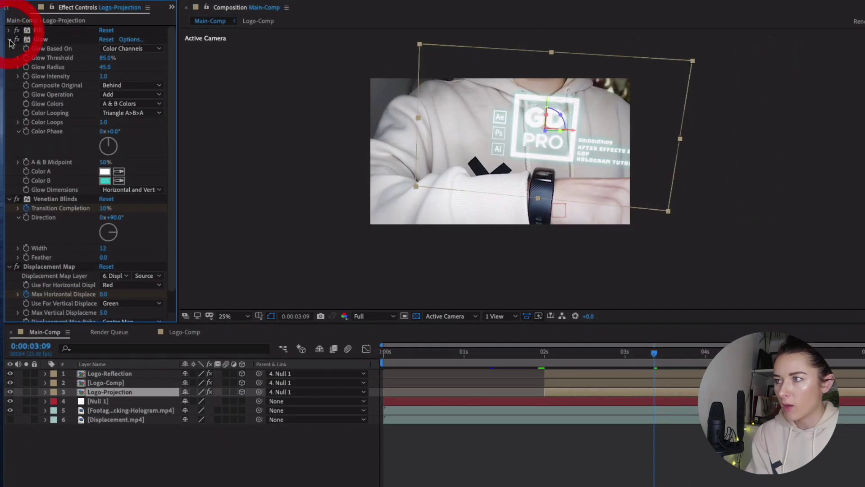
Step: Collapse the existing effects on Logo-Projection and apply the CC Radial Blur effect to that layer
{"action": "left_click", "coordinate": [7, 8]}
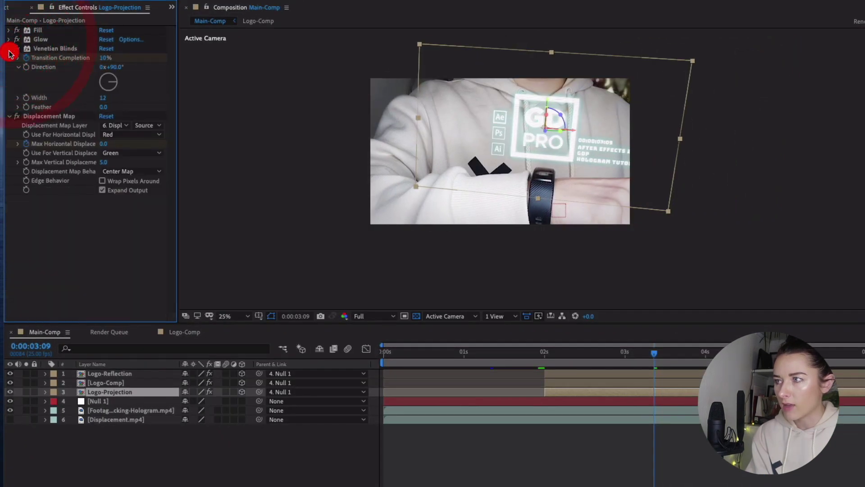
{"action": "left_click", "coordinate": [7, 18]}
{"action": "left_click", "coordinate": [9, 58]}
{"action": "left_click", "coordinate": [100, 107]}
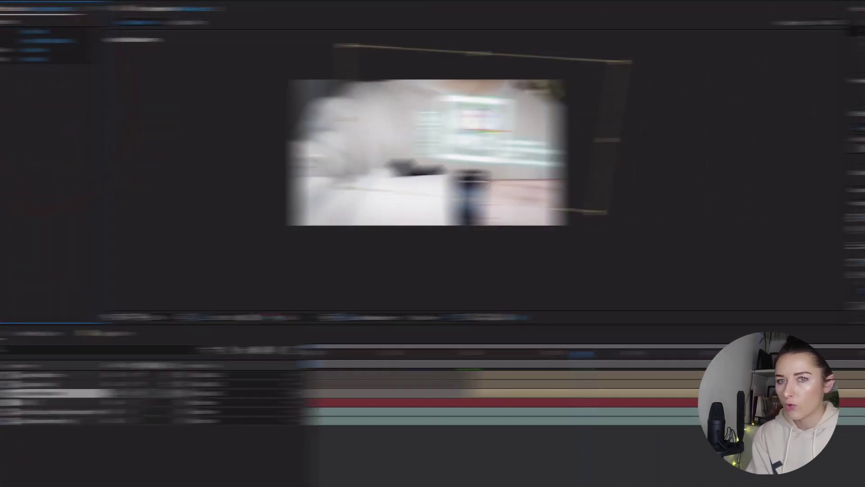
{"action": "left_click", "coordinate": [799, 130]}
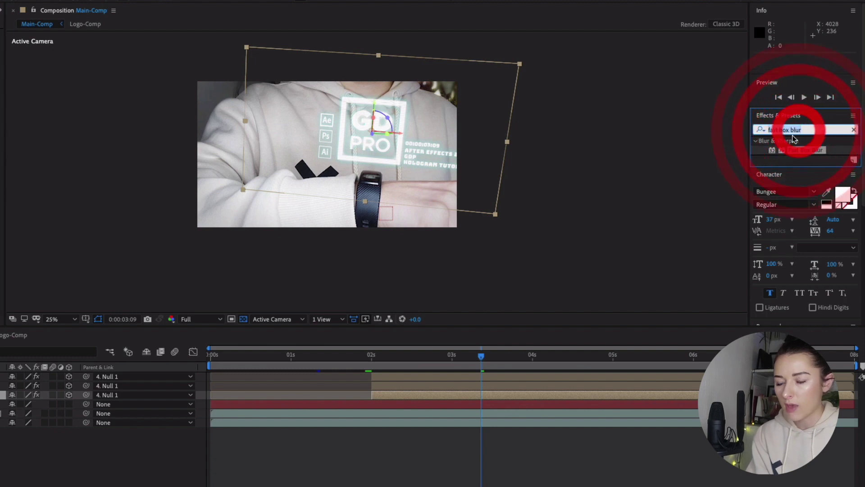
{"action": "type", "text": "cc radial blur"}
{"action": "left_click_drag", "start_coordinate": [788, 150], "coordinate": [488, 387]}
Step: At 0:00:02:18, set Logo-Projection's CC Radial Blur Type to Fading Zoom and Amount to -150
{"action": "left_click_drag", "start_coordinate": [660, 421], "coordinate": [658, 423]}
{"action": "left_click", "coordinate": [545, 388]}
{"action": "left_click_drag", "start_coordinate": [547, 389], "coordinate": [602, 389]}
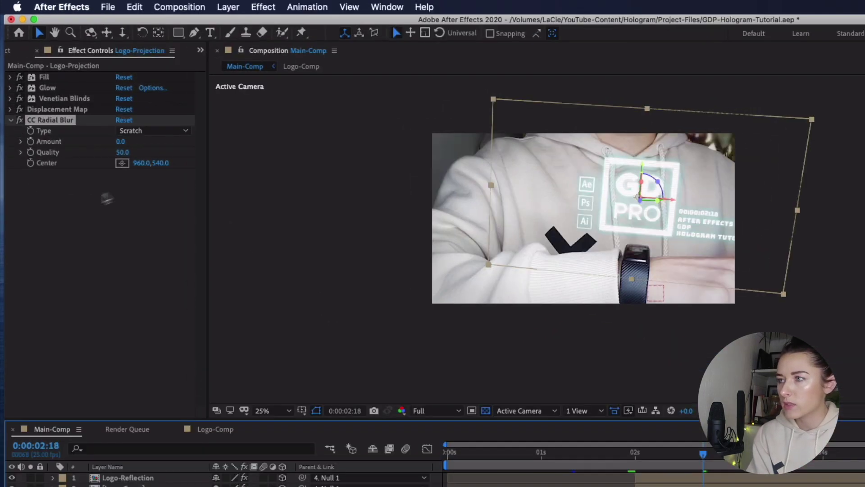
{"action": "left_click", "coordinate": [141, 130]}
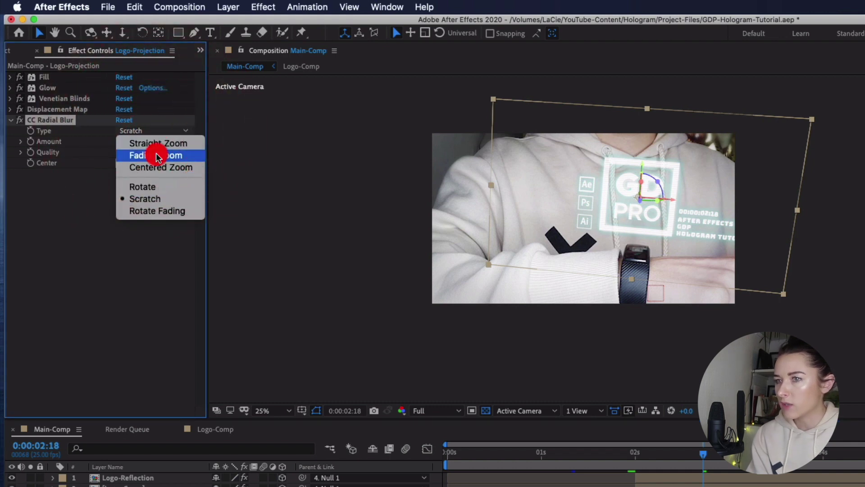
{"action": "left_click", "coordinate": [156, 155]}
{"action": "left_click", "coordinate": [121, 142]}
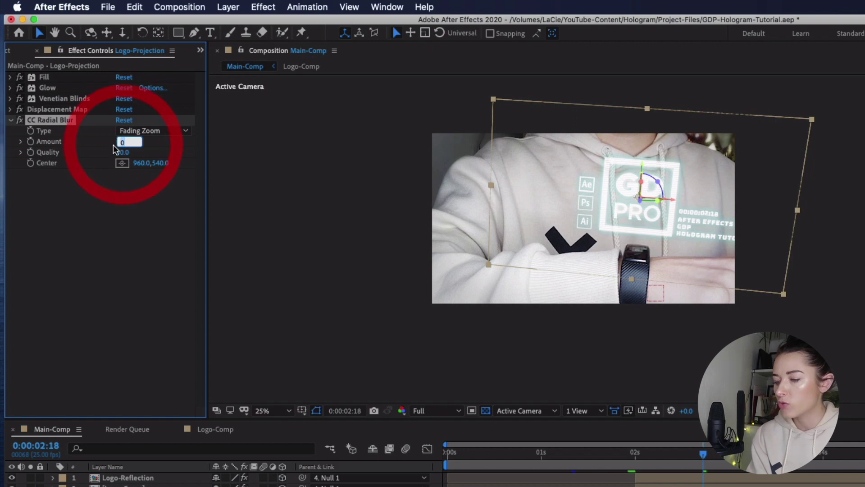
{"action": "type", "text": "-150"}
{"action": "key", "text": "Return"}
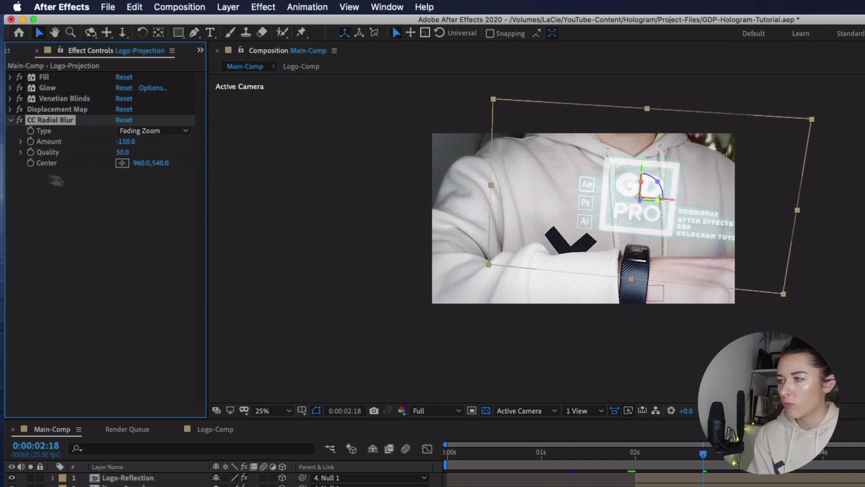
Step: Place the CC Radial Blur Center just below the watch strap at the frame's lower edge, about 970.6, 1256.7
{"action": "left_click", "coordinate": [122, 163]}
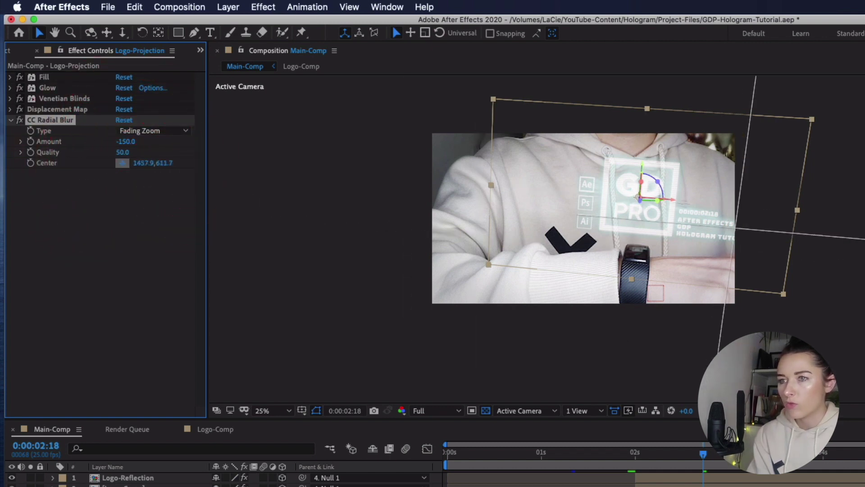
{"action": "left_click", "coordinate": [630, 297]}
{"action": "left_click_drag", "start_coordinate": [631, 298], "coordinate": [631, 305]}
{"action": "left_click", "coordinate": [630, 305]}
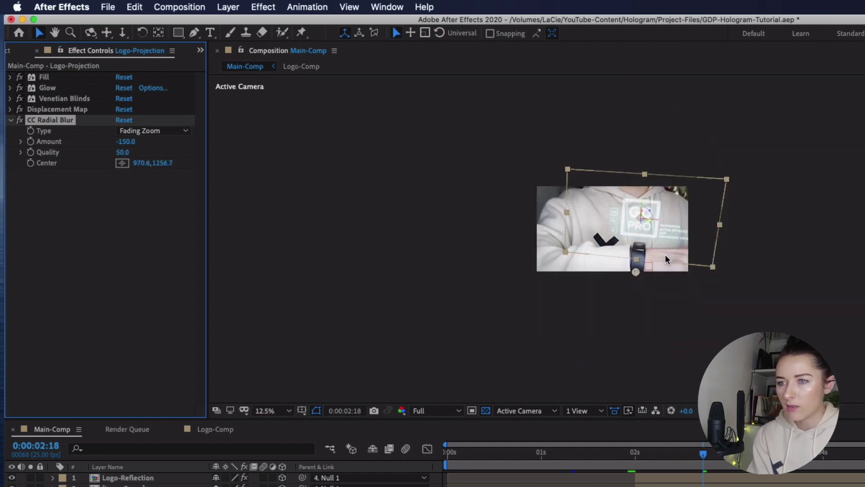
{"action": "scroll", "coordinate": [665, 254], "scroll_direction": "up", "scroll_amount": 3}
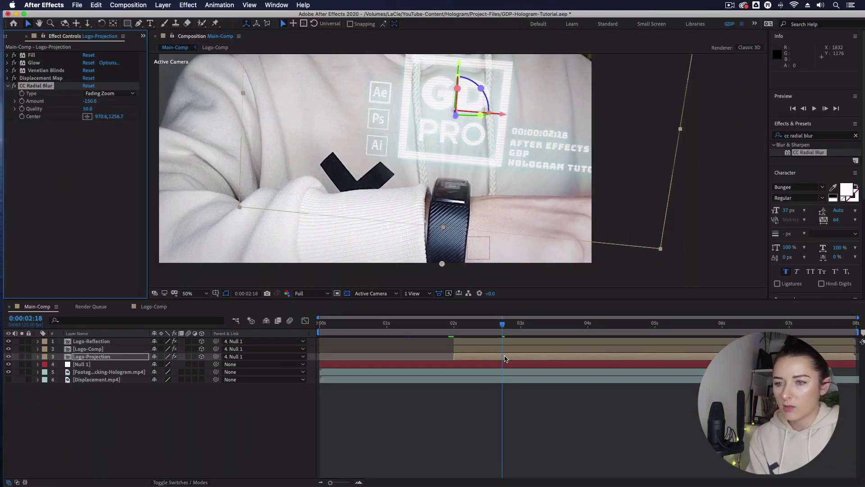
Step: Narrow the Logo-Projection layer horizontally while keeping its height
{"action": "left_click", "coordinate": [504, 358]}
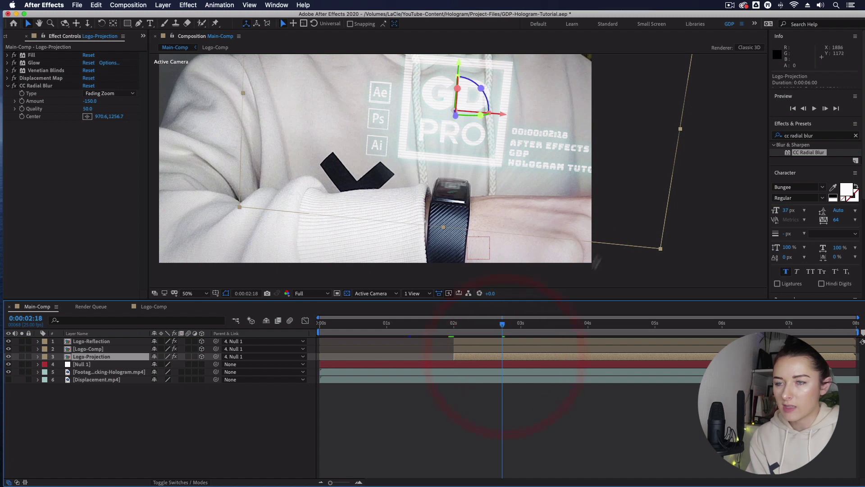
{"action": "left_click", "coordinate": [681, 130]}
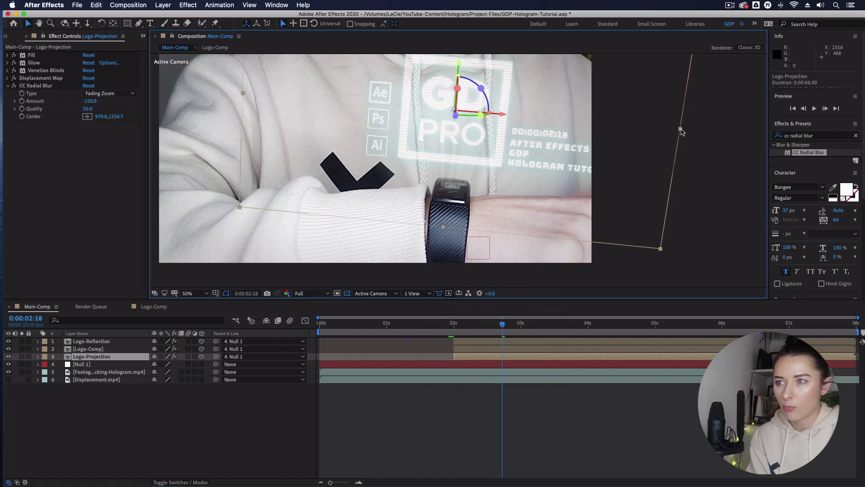
{"action": "left_click_drag", "start_coordinate": [680, 131], "coordinate": [619, 120]}
{"action": "key", "text": "comma"}
{"action": "key", "text": "comma"}
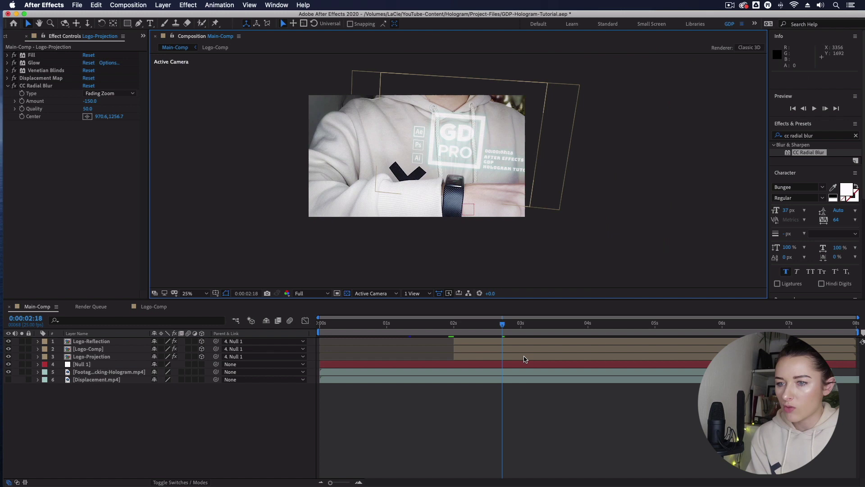
Step: Lower the Logo-Projection layer's Opacity to 50% and collapse its properties
{"action": "left_click", "coordinate": [524, 356]}
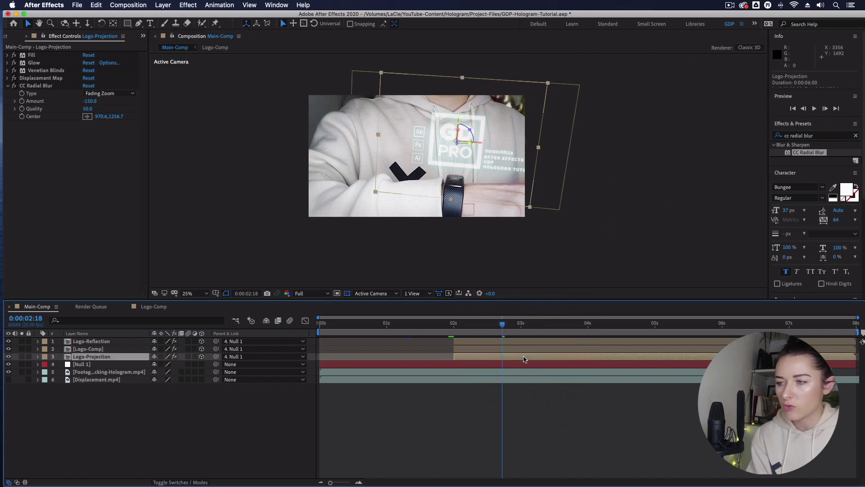
{"action": "key", "text": "t"}
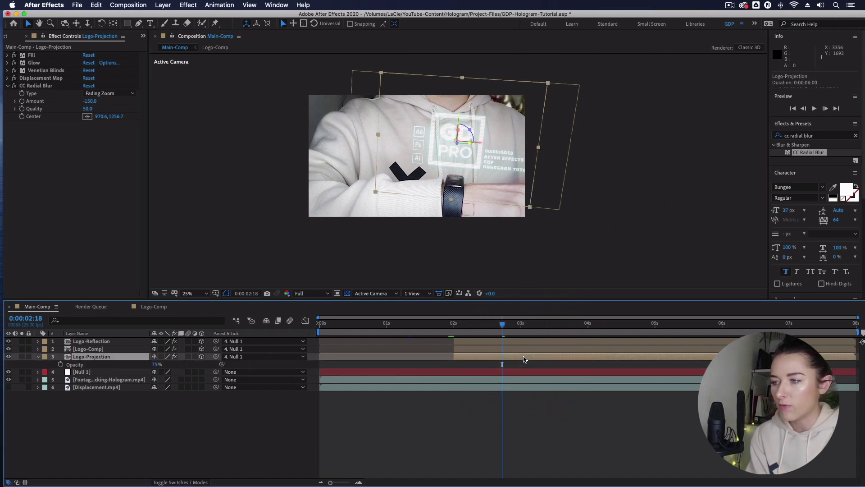
{"action": "left_click", "coordinate": [156, 364]}
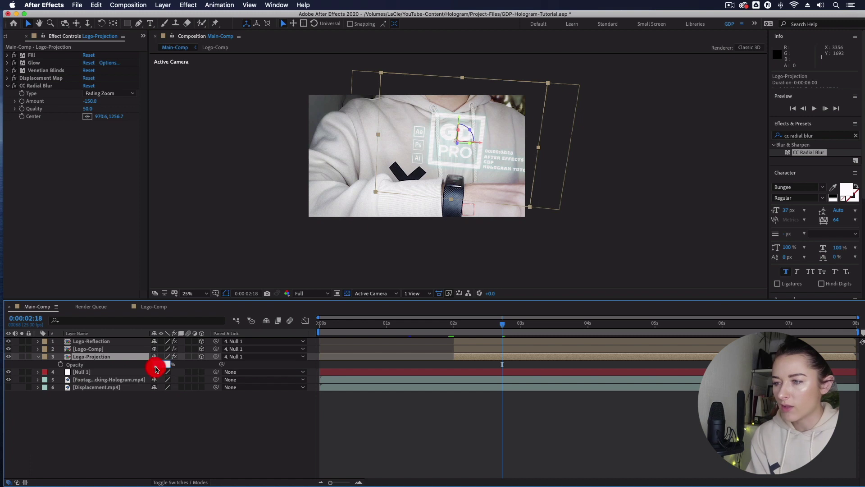
{"action": "type", "text": "50"}
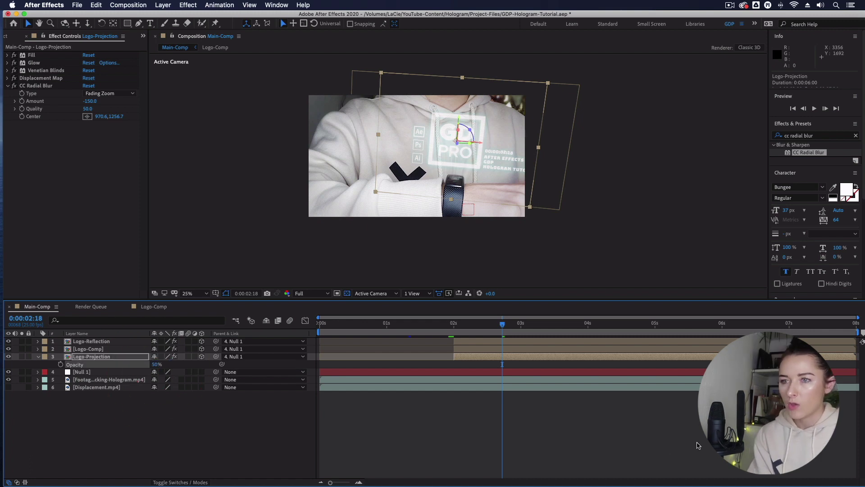
{"action": "left_click", "coordinate": [663, 430]}
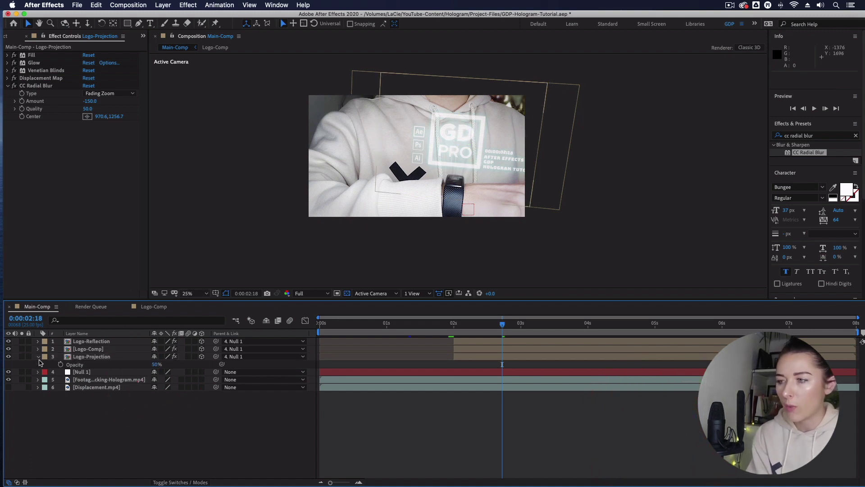
{"action": "key", "text": "t"}
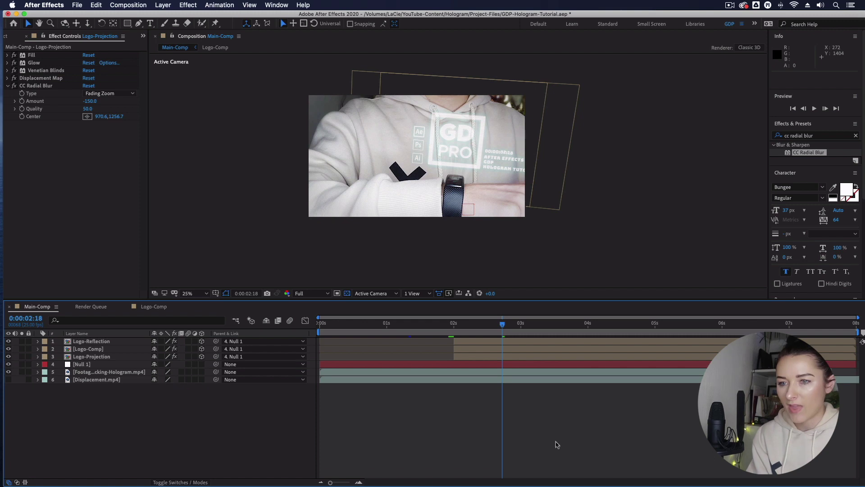
Step: Add Sound-Effect-Hologram.mp3 as the bottom layer of Main-Comp and shift its start to 0:00:01:17
{"action": "left_click", "coordinate": [7, 37]}
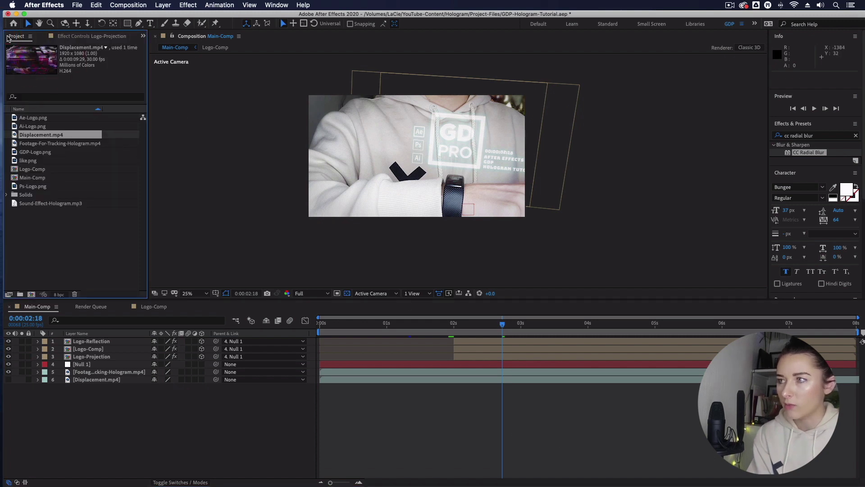
{"action": "left_click_drag", "start_coordinate": [40, 203], "coordinate": [88, 421]}
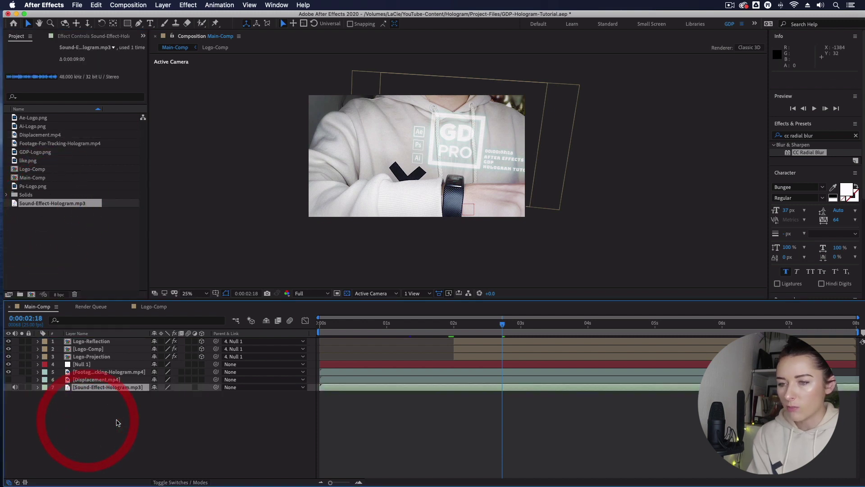
{"action": "left_click_drag", "start_coordinate": [336, 388], "coordinate": [453, 393]}
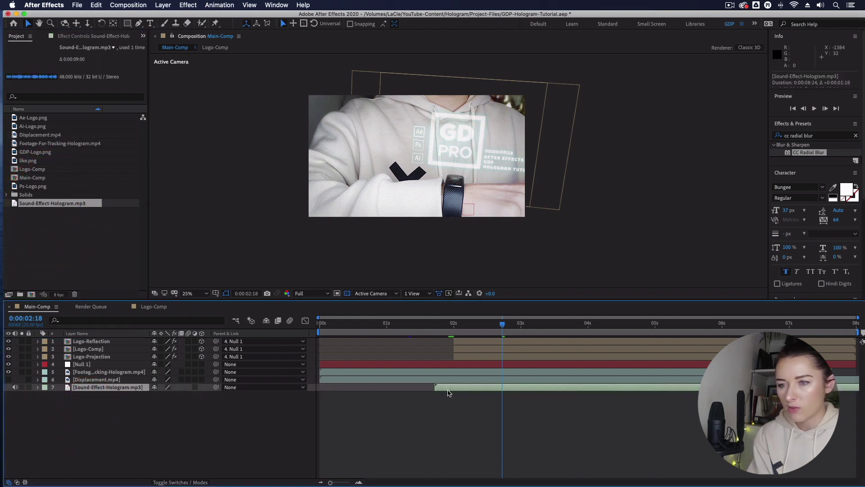
{"action": "left_click", "coordinate": [433, 324]}
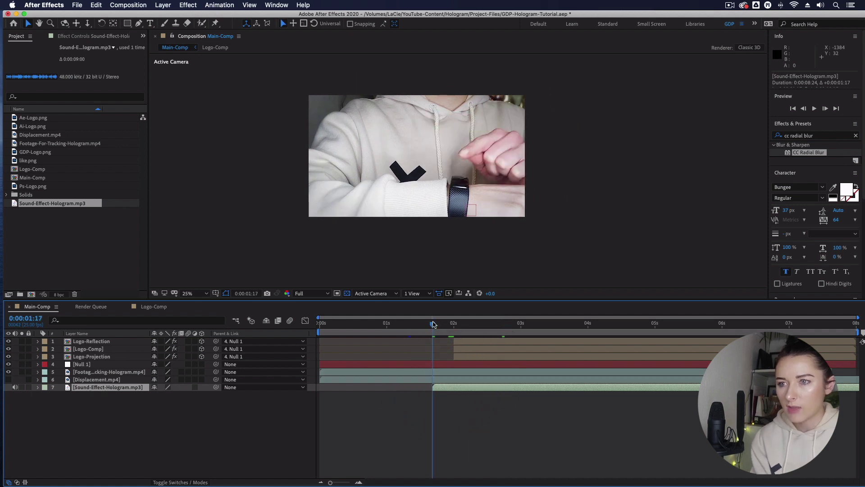
{"action": "left_click", "coordinate": [433, 324]}
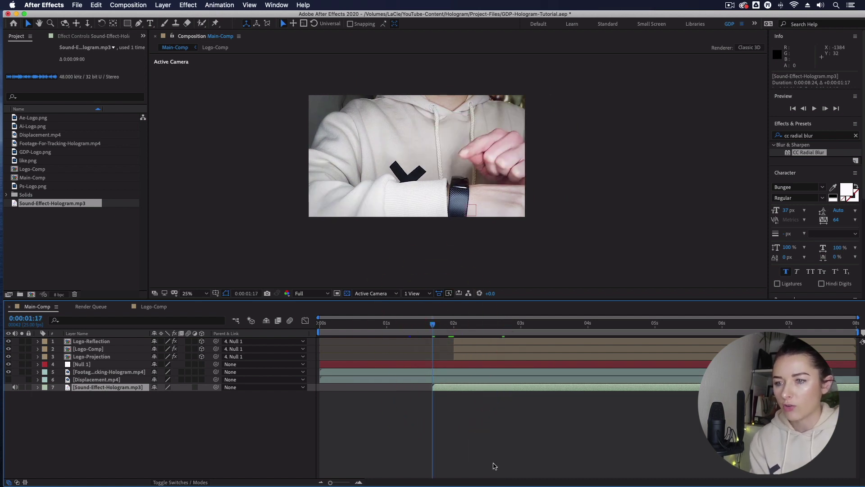
Step: Shorten Main-Comp's work area to end with the tracking footage at about 0:00:07:13 and preview the composition from the start
{"action": "key", "text": "space"}
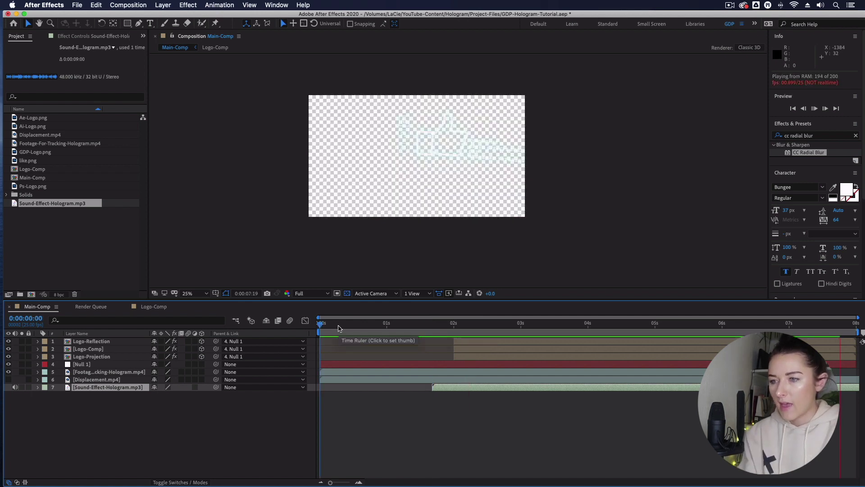
{"action": "left_click", "coordinate": [309, 329]}
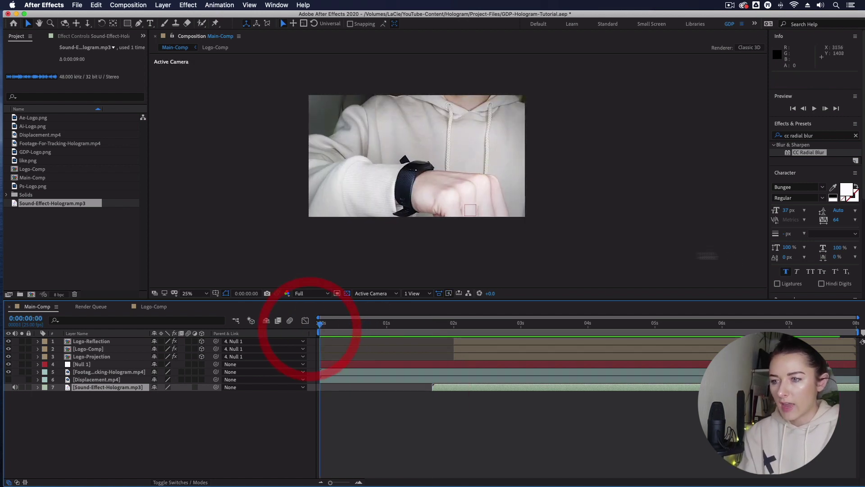
{"action": "left_click", "coordinate": [824, 325]}
{"action": "left_click", "coordinate": [858, 332]}
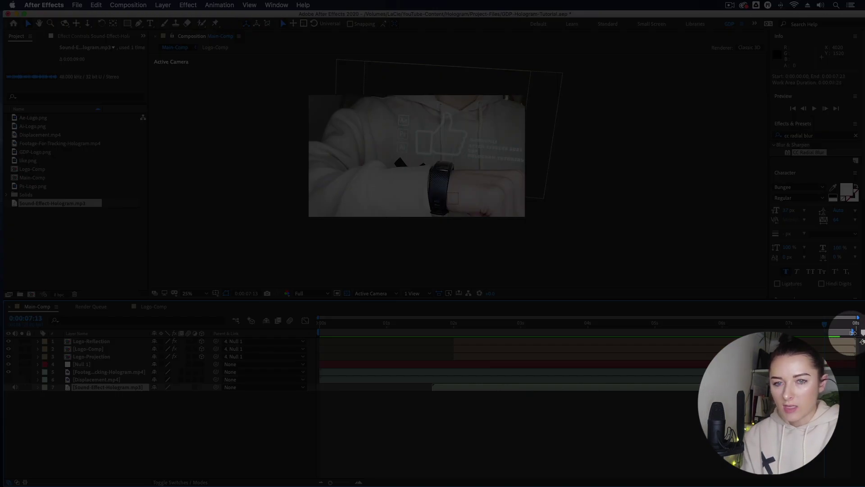
{"action": "left_click_drag", "start_coordinate": [853, 332], "coordinate": [841, 332]}
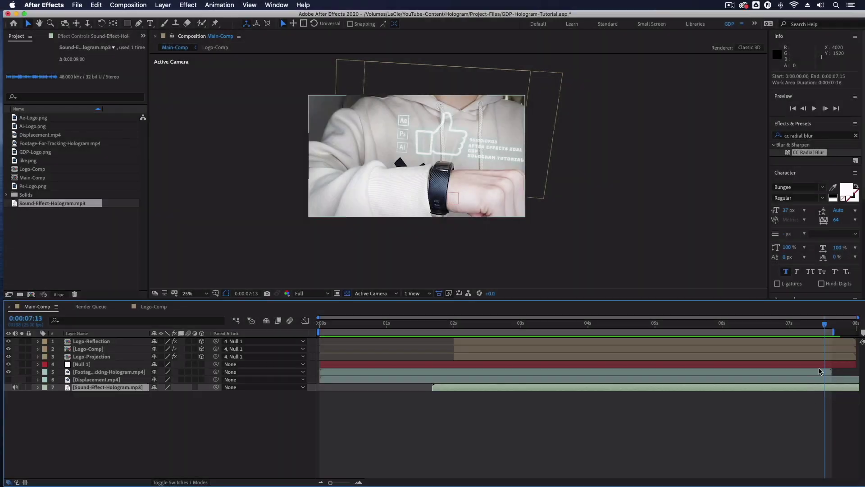
{"action": "left_click", "coordinate": [819, 372]}
{"action": "left_click_drag", "start_coordinate": [822, 327], "coordinate": [671, 324]}
{"action": "left_click", "coordinate": [827, 329]}
{"action": "left_click_drag", "start_coordinate": [828, 332], "coordinate": [272, 326]}
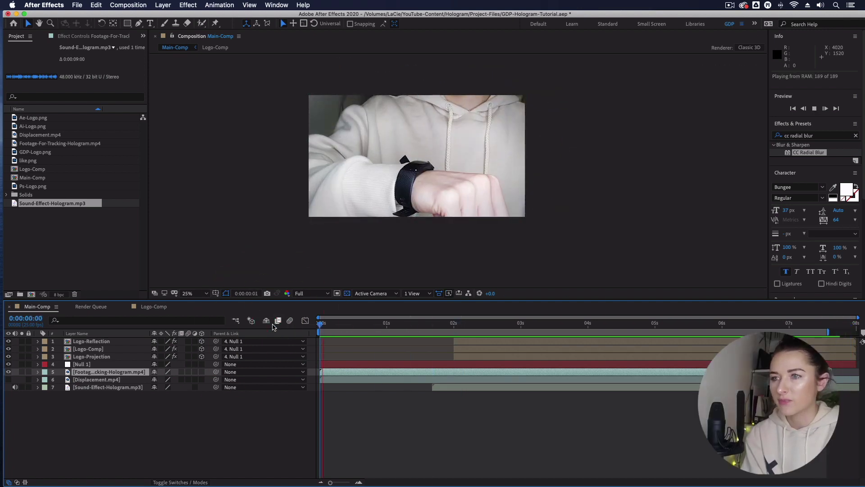